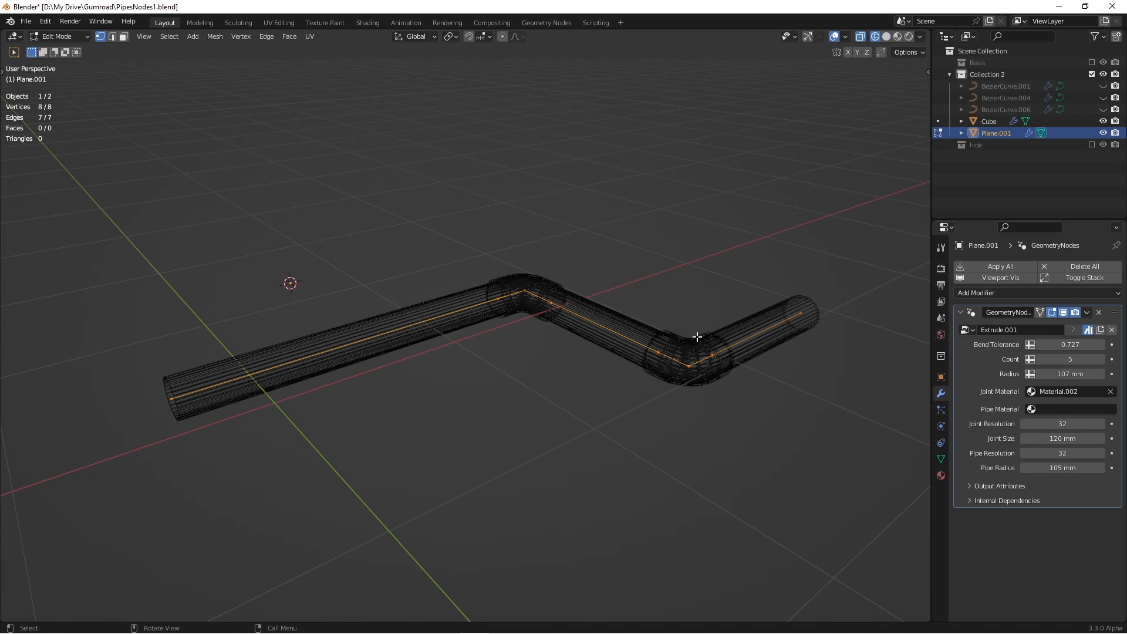
- Move the last two vertices of the finished example pipe's path along X in top view and leave Edit Mode
{"action": "left_click_drag", "start_coordinate": [698, 324], "coordinate": [751, 390]}
{"action": "key", "text": "KP_7"}
{"action": "key", "text": "g"}
{"action": "key", "text": "x"}
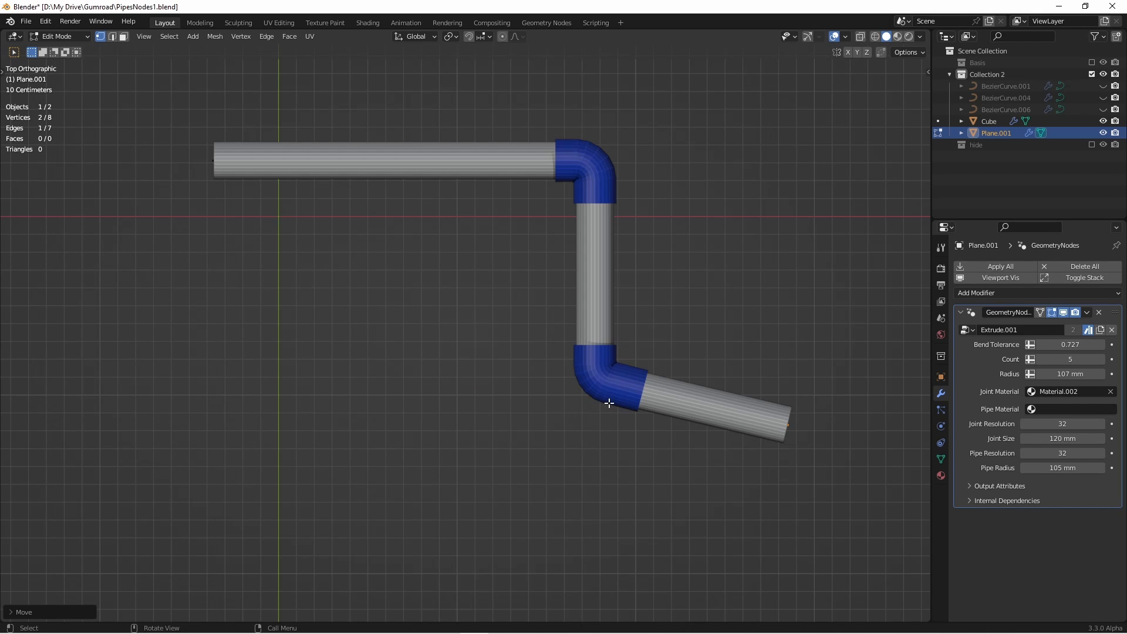
{"action": "middle_click_drag", "start_coordinate": [634, 383], "coordinate": [628, 291]}
{"action": "middle_click_drag", "start_coordinate": [533, 343], "coordinate": [586, 384], "text": "shift"}
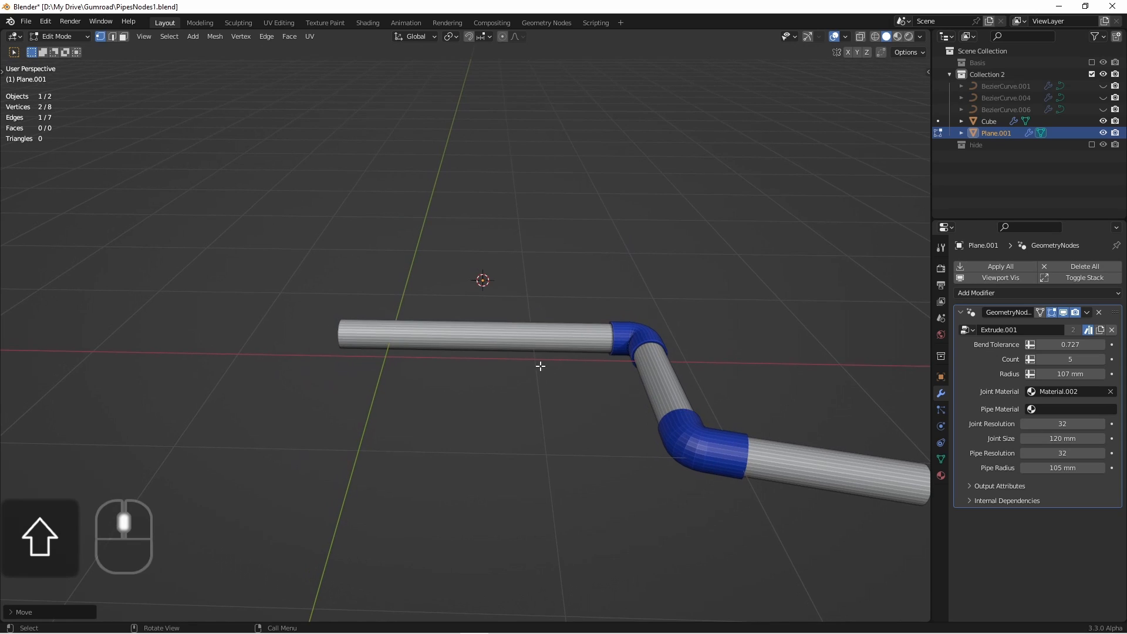
{"action": "key", "text": "Tab"}
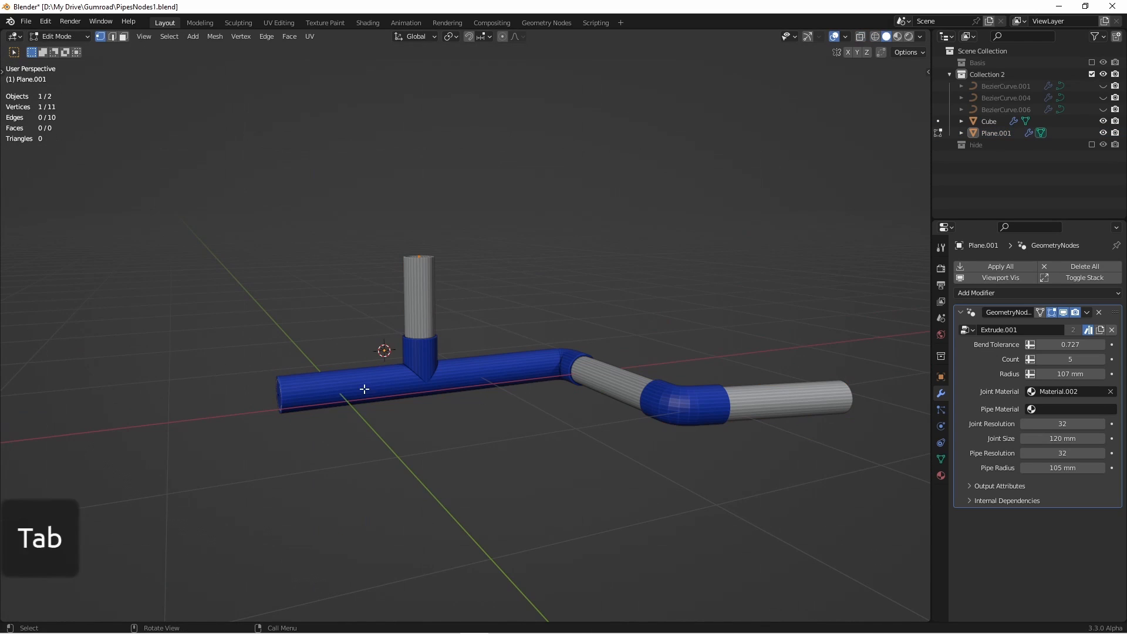
{"action": "key", "text": "Tab"}
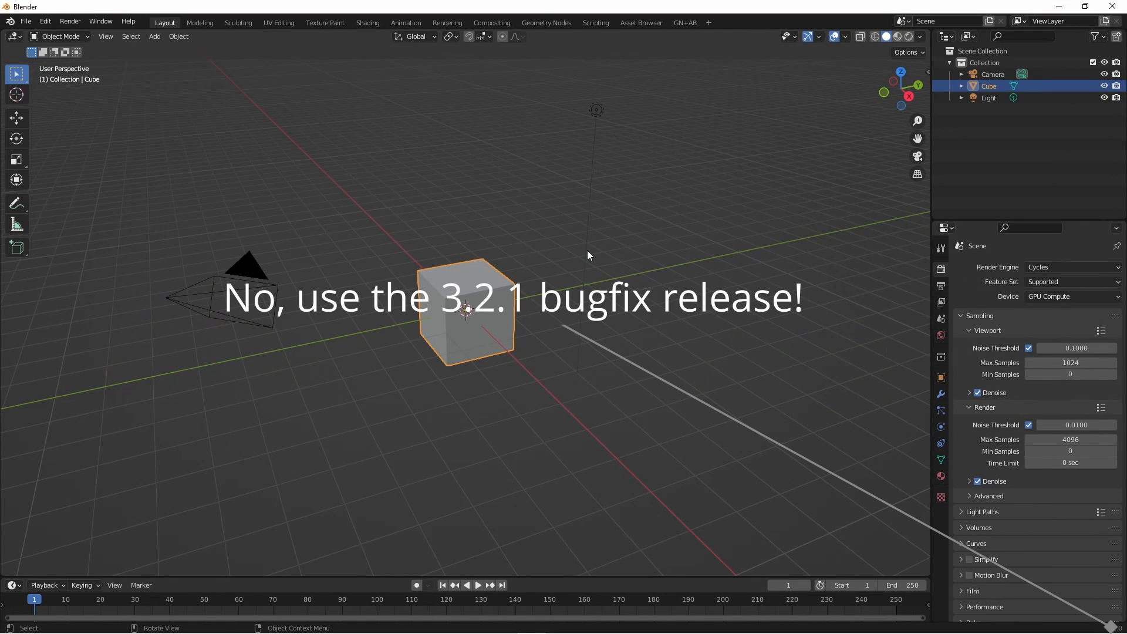
- Delete the default camera, cube and light from the scene
{"action": "left_click", "coordinate": [587, 250]}
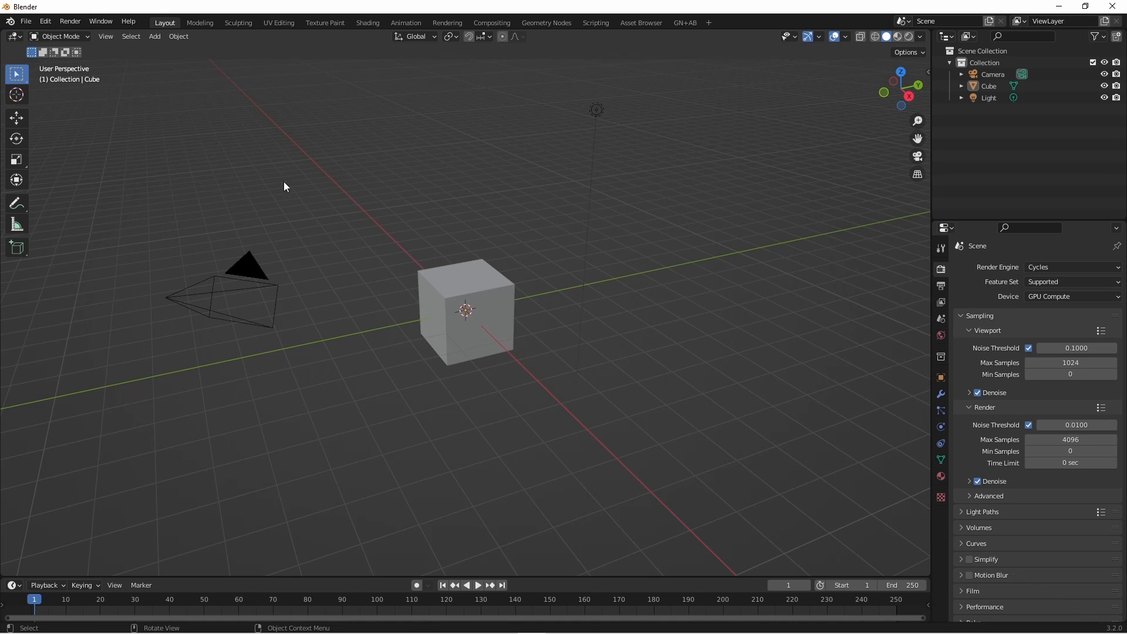
{"action": "left_click_drag", "start_coordinate": [166, 128], "coordinate": [667, 414]}
{"action": "key", "text": "x"}
{"action": "left_click", "coordinate": [702, 432]}
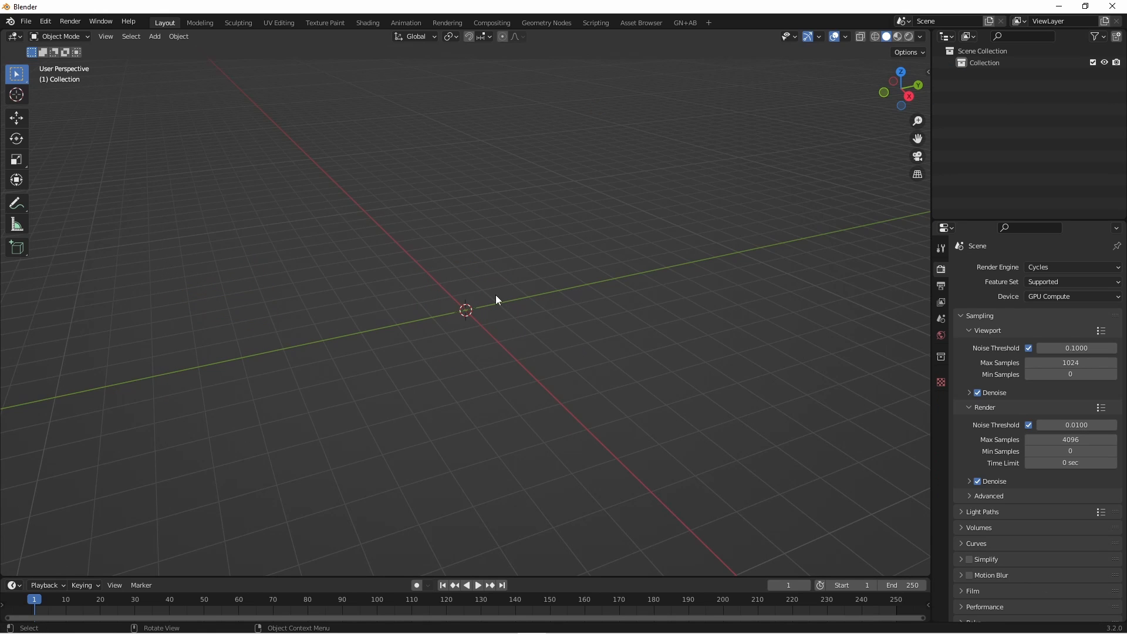
- Add a plane and, editing it in top view, delete its lower-right vertex
{"action": "key", "text": "shift"}
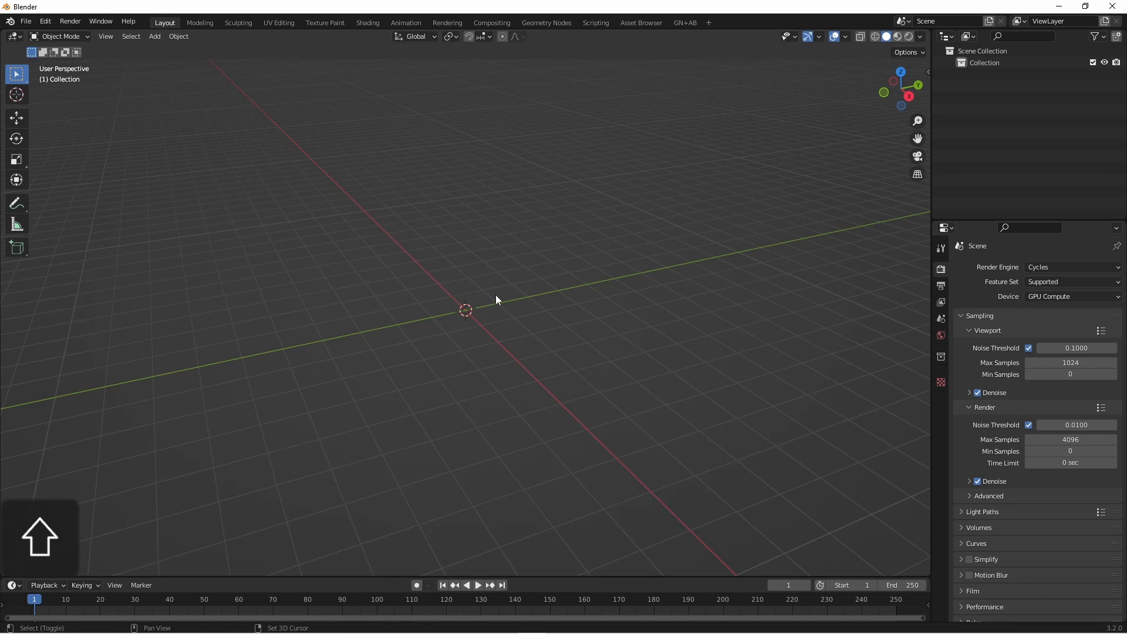
{"action": "key", "text": "shift+a"}
{"action": "mouse_move", "coordinate": [495, 294]}
{"action": "left_click", "coordinate": [552, 295]}
{"action": "left_click_drag", "start_coordinate": [521, 365], "coordinate": [577, 423]}
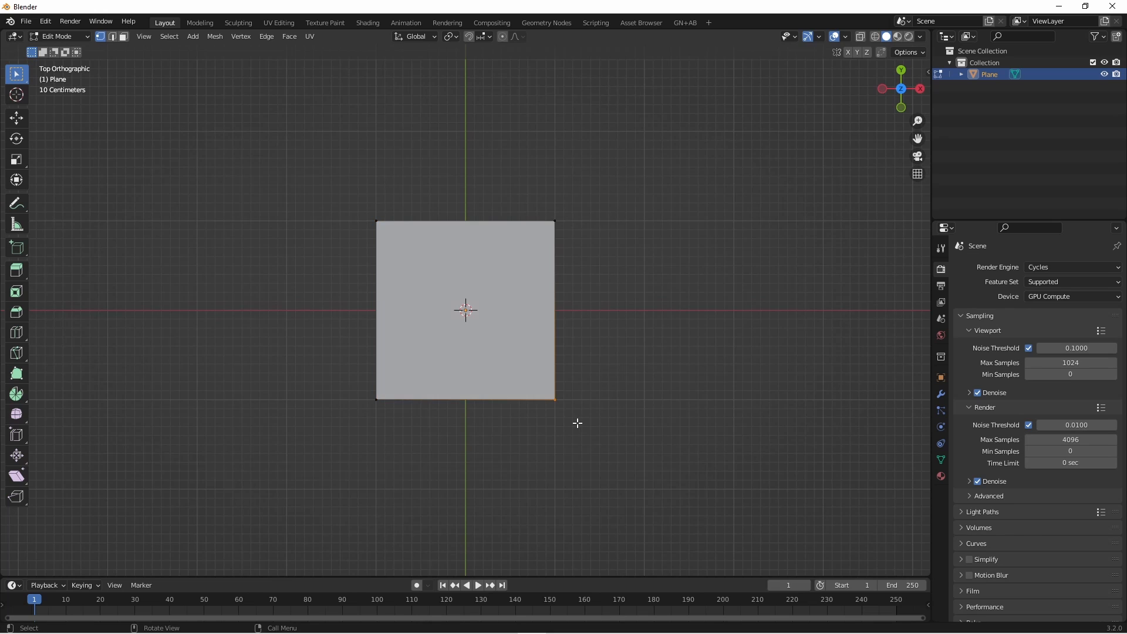
{"action": "key", "text": "x"}
{"action": "key", "text": "v"}
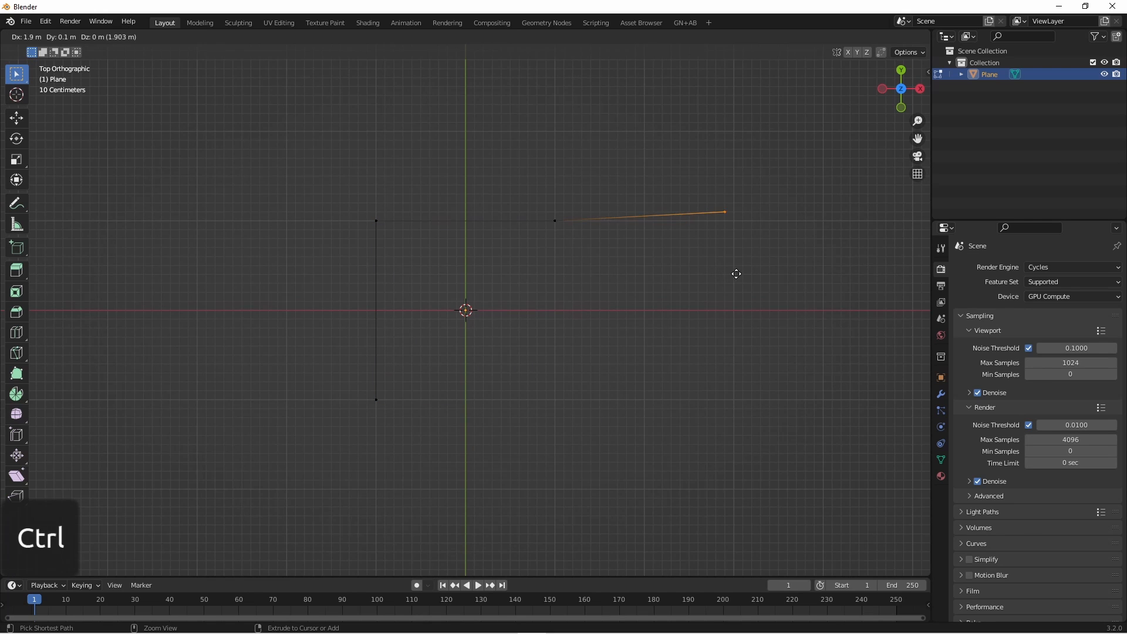
- Extend the path by extruding its upper-right vertex 2 m along +X and its lower-left end 1 m and another 2 m along -X
{"action": "left_click", "coordinate": [745, 277], "text": "ctrl"}
{"action": "left_click", "coordinate": [383, 410]}
{"action": "key", "text": "e"}
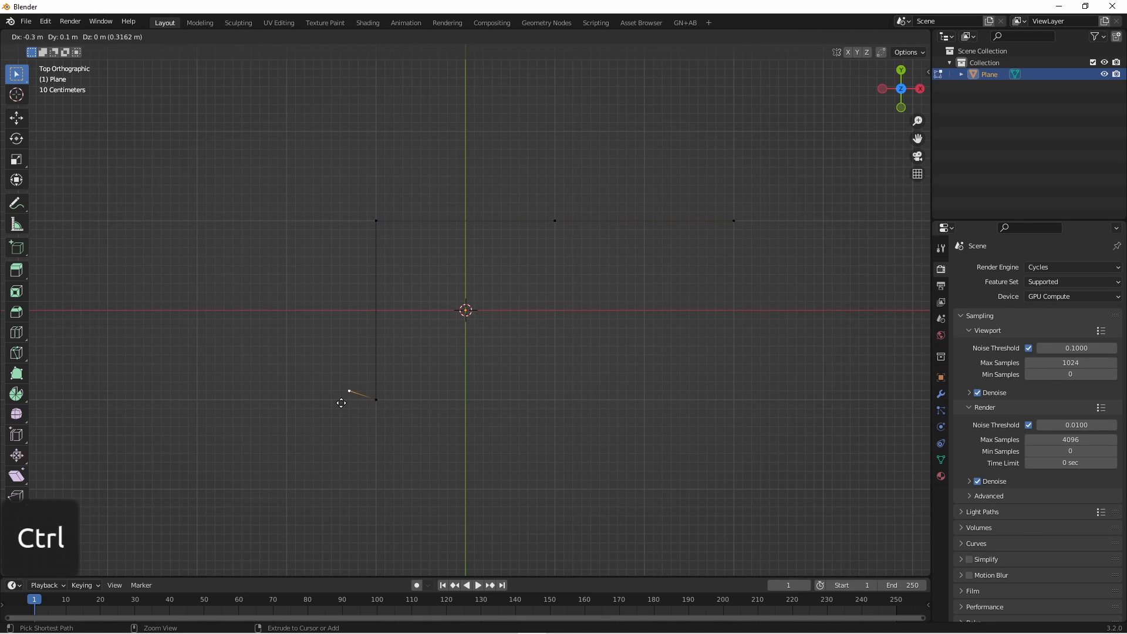
{"action": "left_click", "coordinate": [293, 409], "text": "ctrl"}
{"action": "key", "text": "e"}
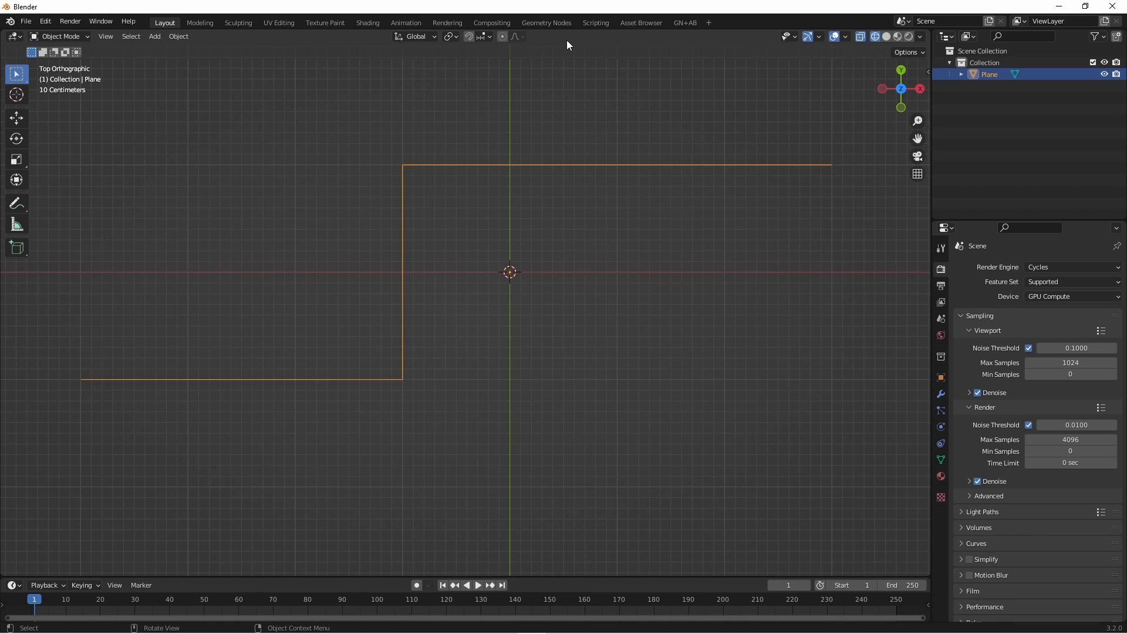
- Create a geometry node tree named Pipe Maker on the plane in the Geometry Nodes workspace, and enlarge the node editor
{"action": "left_click", "coordinate": [567, 25]}
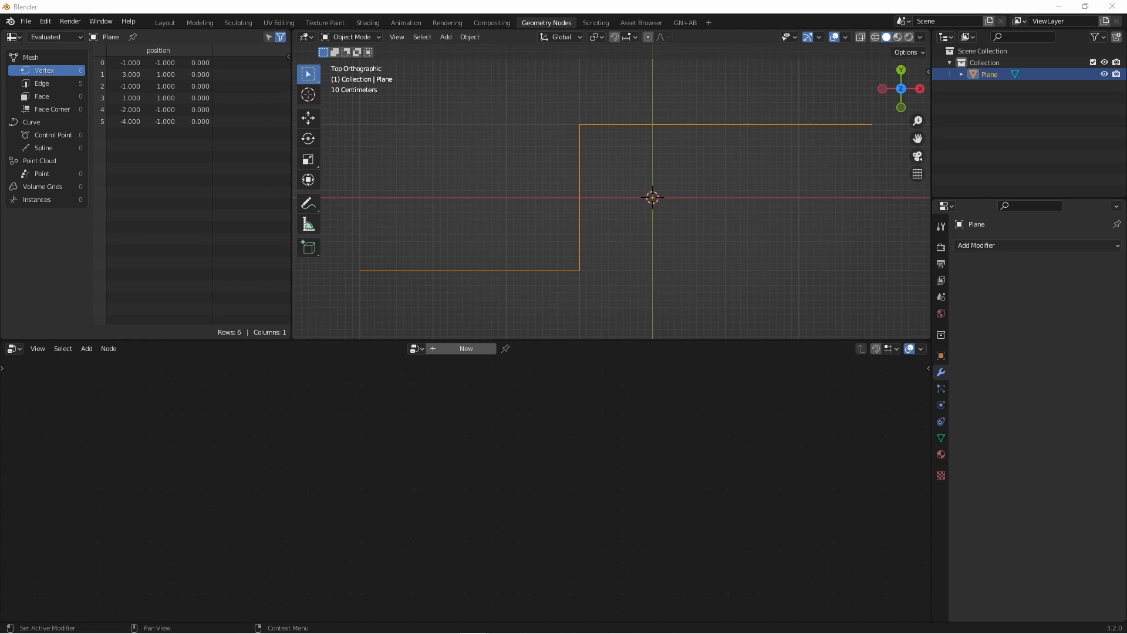
{"action": "left_click", "coordinate": [466, 348]}
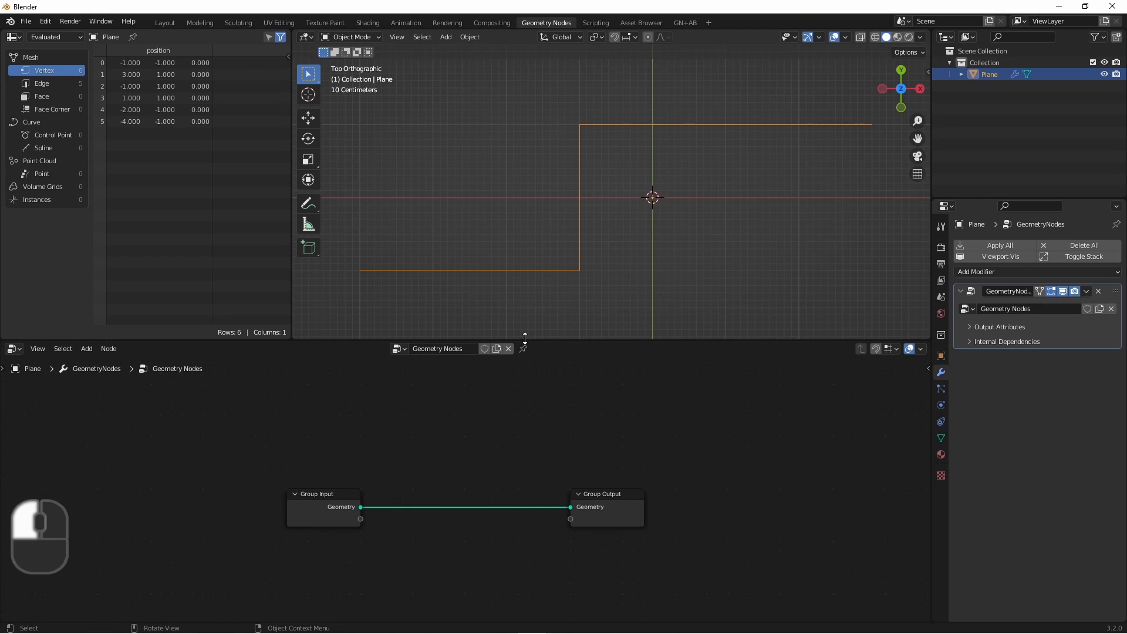
{"action": "left_click_drag", "start_coordinate": [544, 342], "coordinate": [544, 297]}
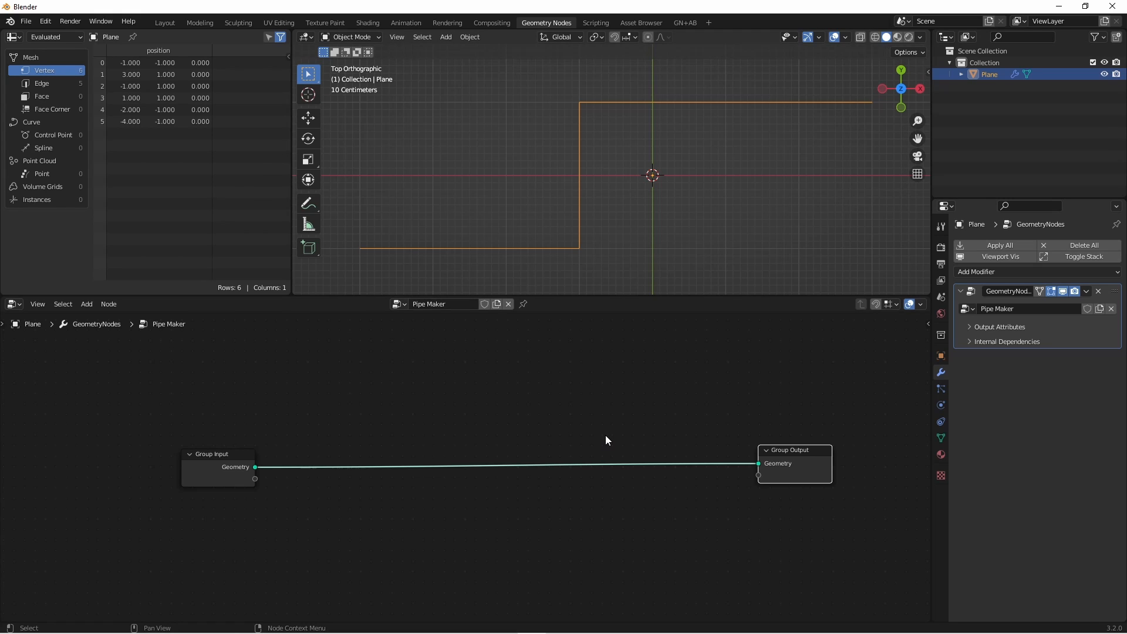
- Insert a Mesh to Curve node between Group Input and Group Output
{"action": "key", "text": "shift"}
{"action": "scroll", "coordinate": [458, 471], "scroll_direction": "up", "scroll_amount": 2}
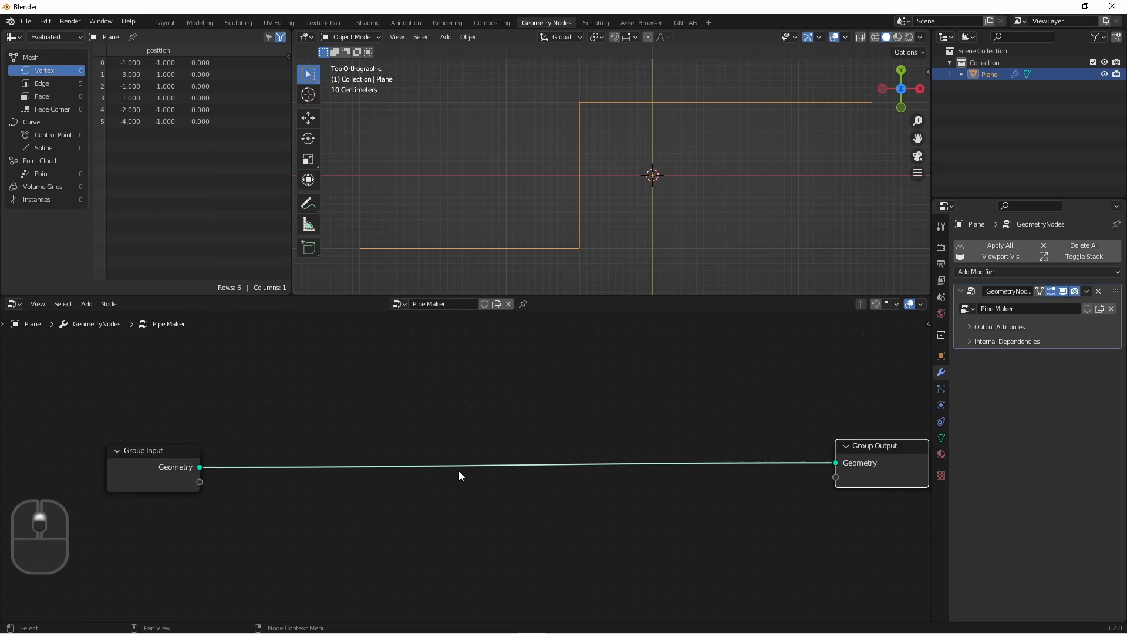
{"action": "scroll", "coordinate": [459, 471], "scroll_direction": "down", "scroll_amount": 1}
{"action": "key", "text": "shift+a"}
{"action": "mouse_move", "coordinate": [457, 467]}
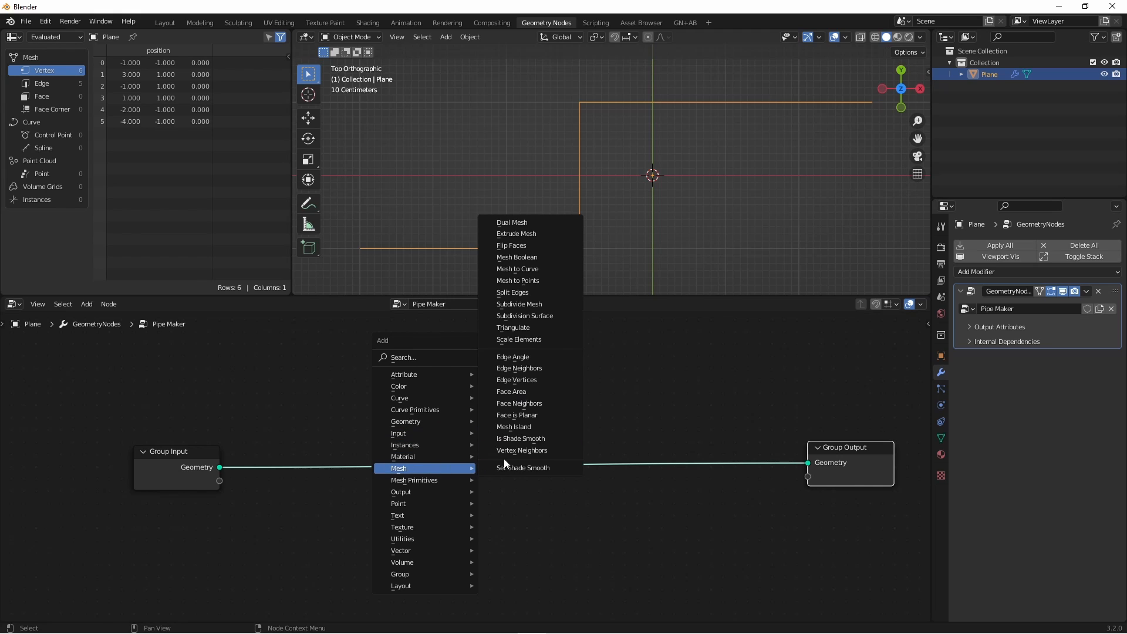
{"action": "left_click", "coordinate": [518, 269]}
{"action": "left_click", "coordinate": [326, 449]}
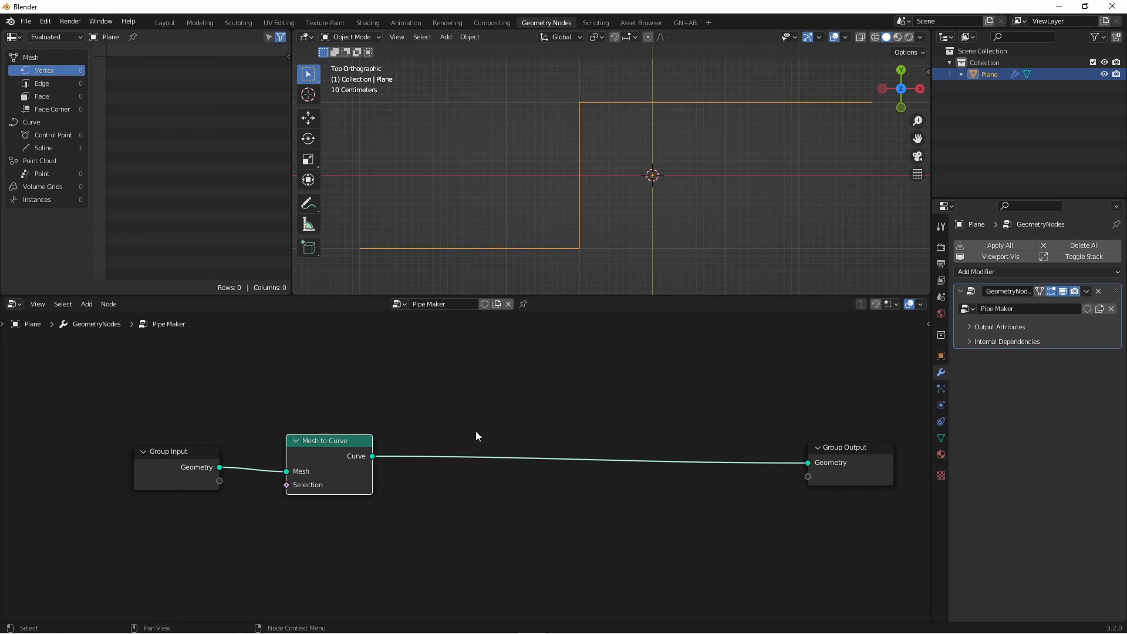
- Insert a Curve to Mesh node on the link between Mesh to Curve and Group Output
{"action": "key", "text": "shift+a"}
{"action": "mouse_move", "coordinate": [469, 382]}
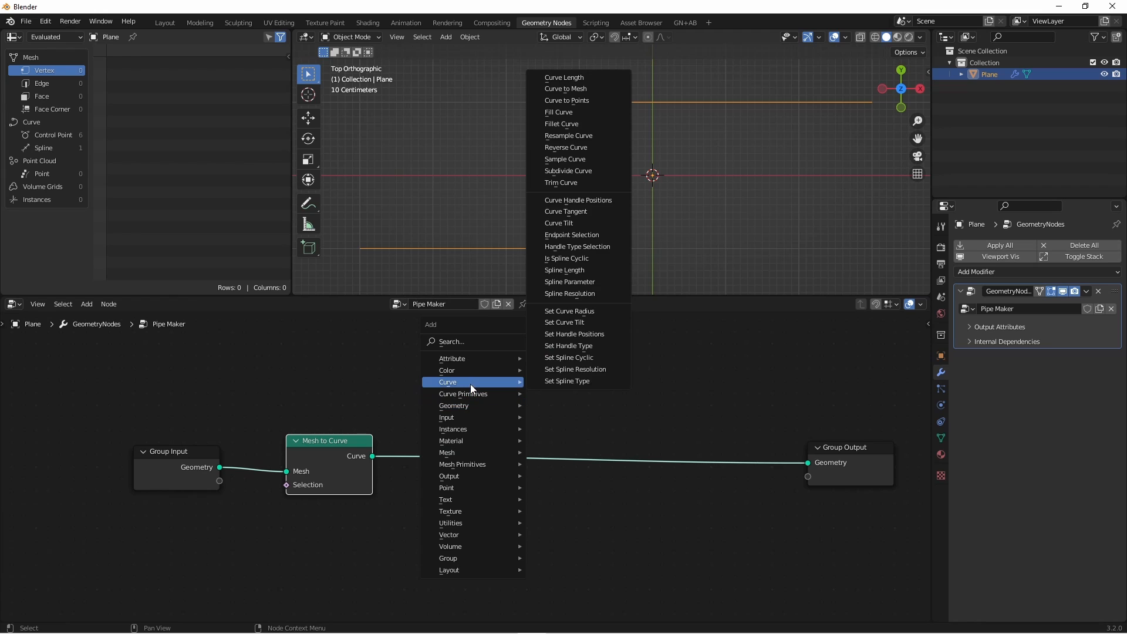
{"action": "left_click", "coordinate": [597, 87]}
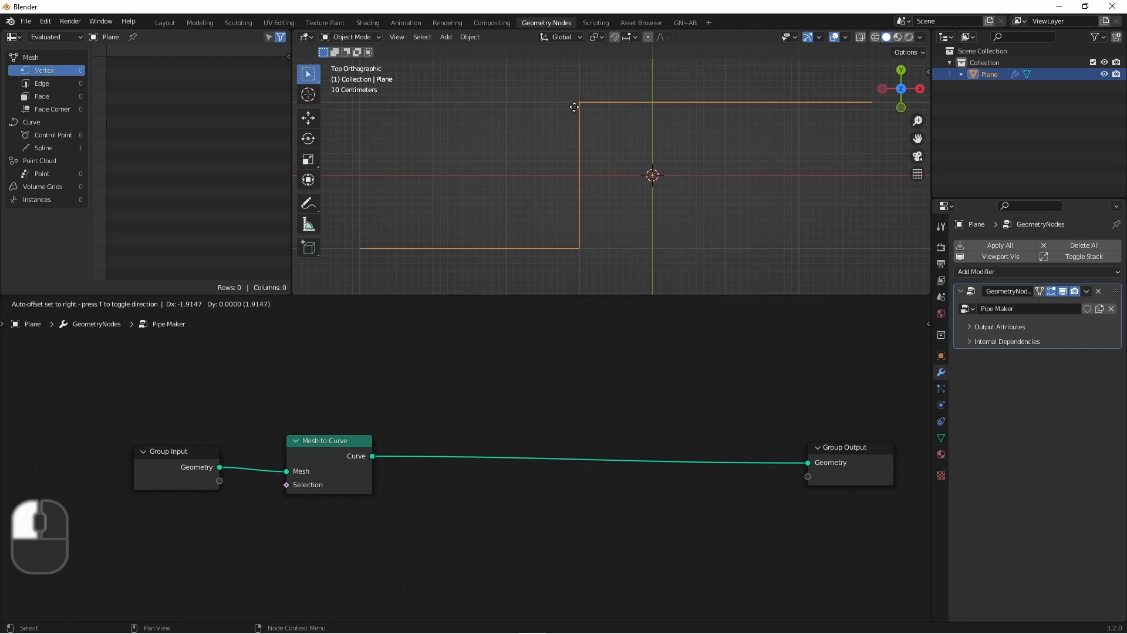
{"action": "left_click", "coordinate": [417, 427]}
{"action": "middle_click_drag", "start_coordinate": [468, 524], "coordinate": [491, 491]}
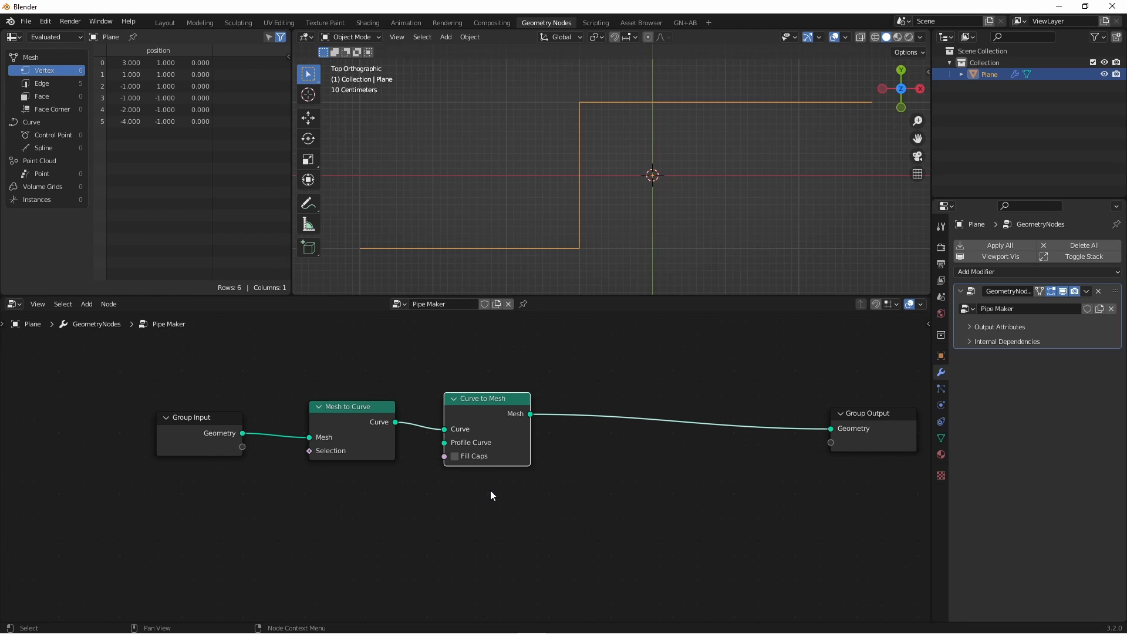
- Add a Curve Circle node below Mesh to Curve as the profile curve for Curve to Mesh
{"action": "key", "text": "shift+a"}
{"action": "mouse_move", "coordinate": [490, 443]}
{"action": "left_click", "coordinate": [531, 457]}
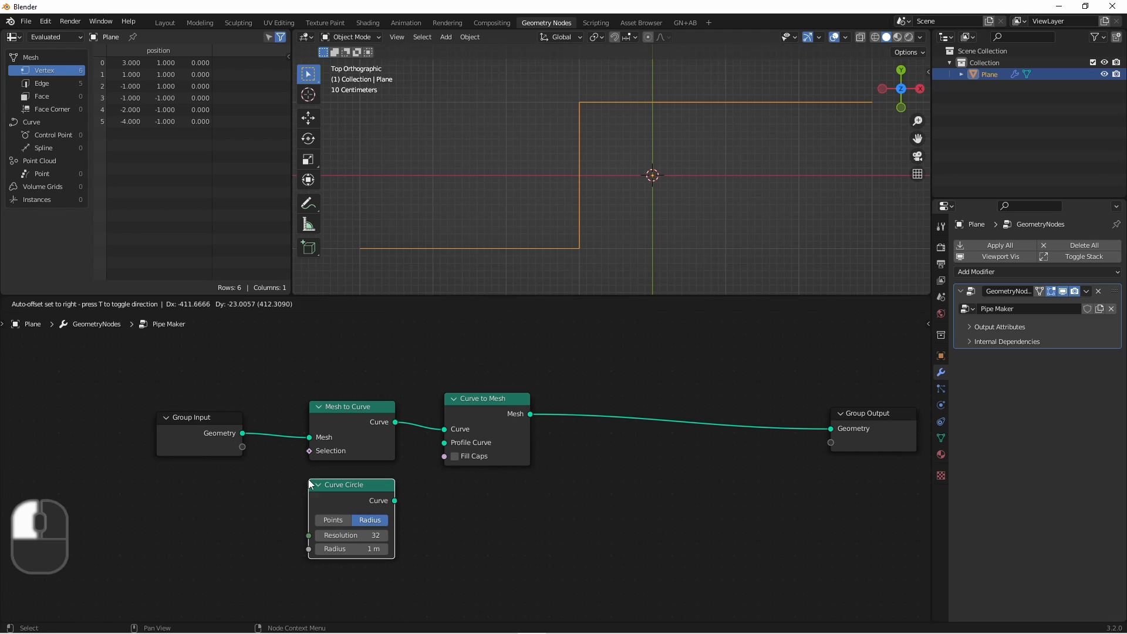
{"action": "left_click", "coordinate": [310, 483]}
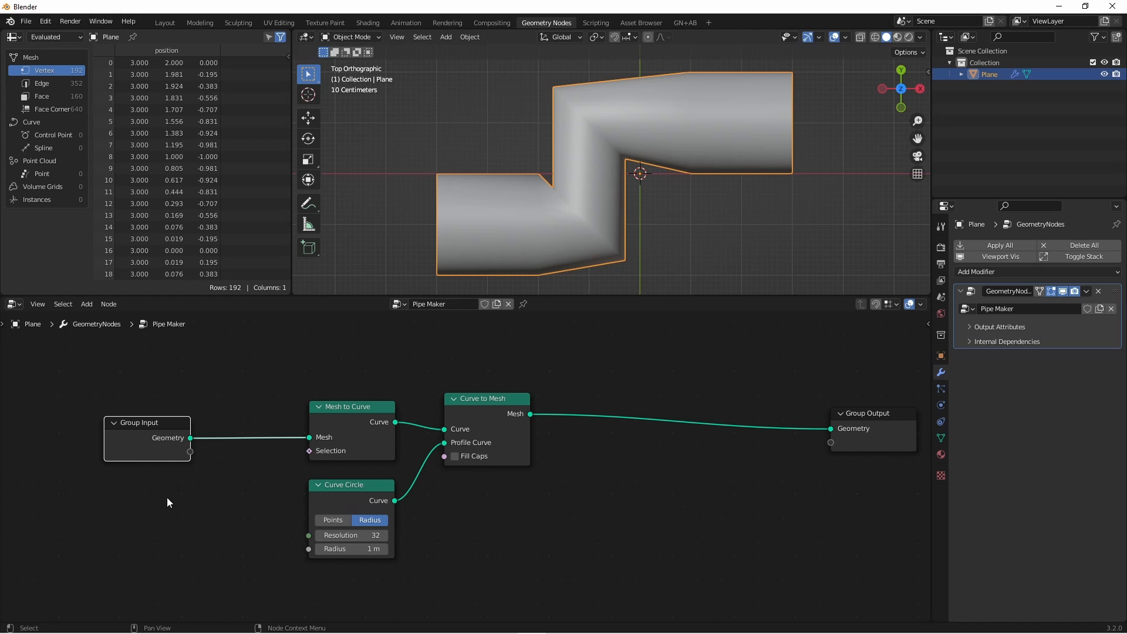
- Expose the Curve Circle's radius and resolution as group inputs named Pipe Radius and Pipe Resolution, and lower the Group Input node
{"action": "left_click_drag", "start_coordinate": [191, 451], "coordinate": [312, 531]}
{"action": "left_click_drag", "start_coordinate": [312, 532], "coordinate": [309, 549]}
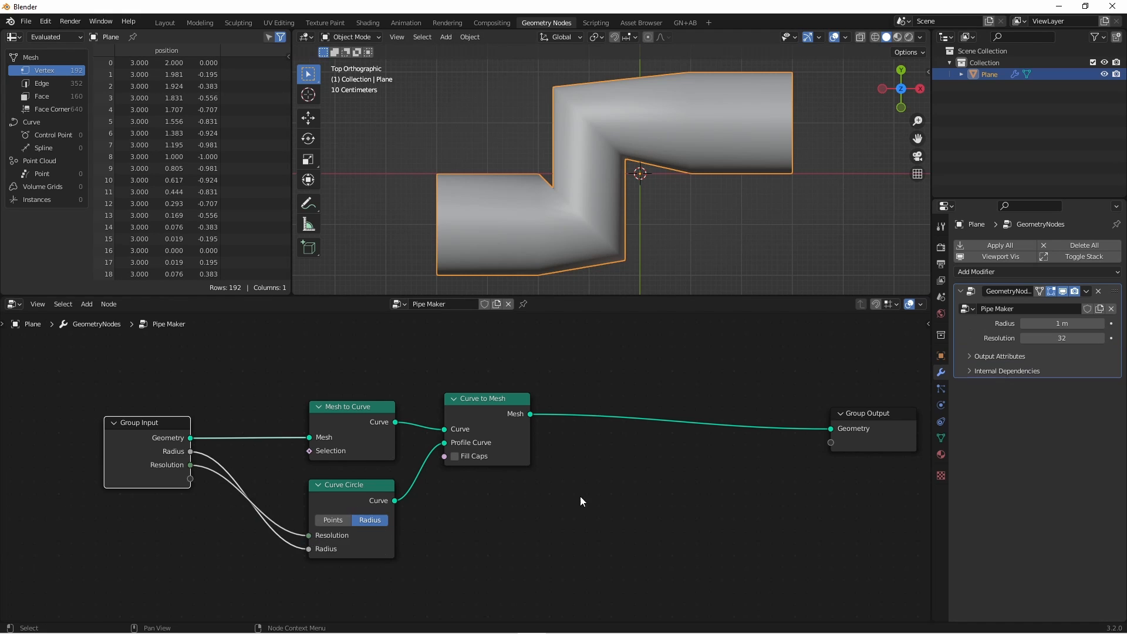
{"action": "key", "text": "n"}
{"action": "left_click", "coordinate": [924, 405]}
{"action": "double_click", "coordinate": [836, 353]}
{"action": "key", "text": "Return"}
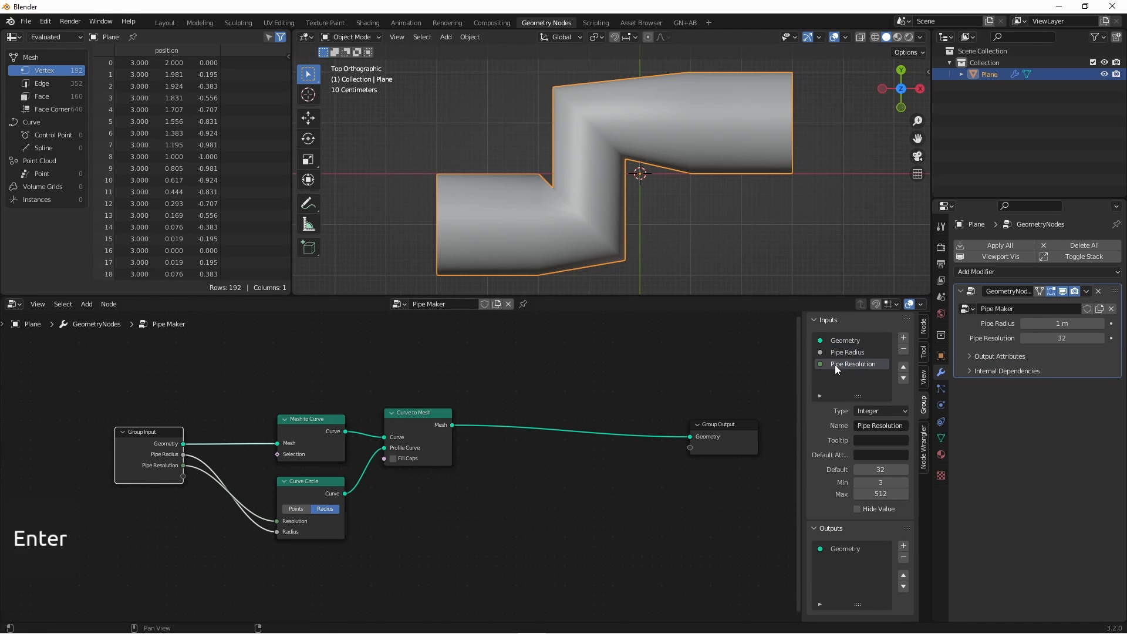
{"action": "left_click", "coordinate": [131, 432]}
{"action": "key", "text": "g"}
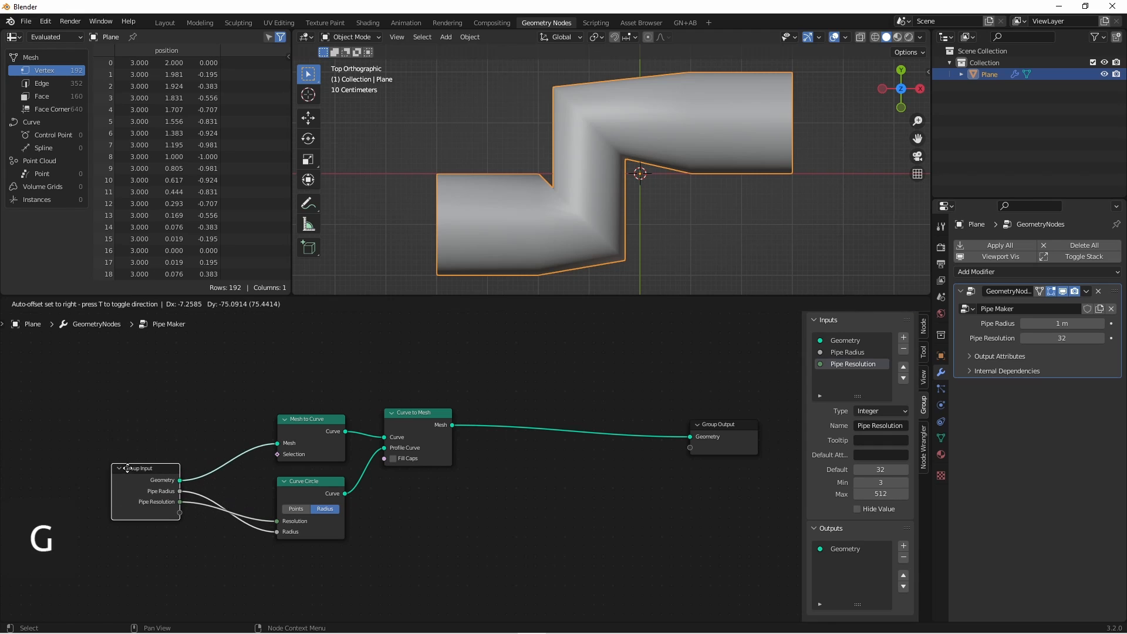
{"action": "left_click", "coordinate": [125, 461]}
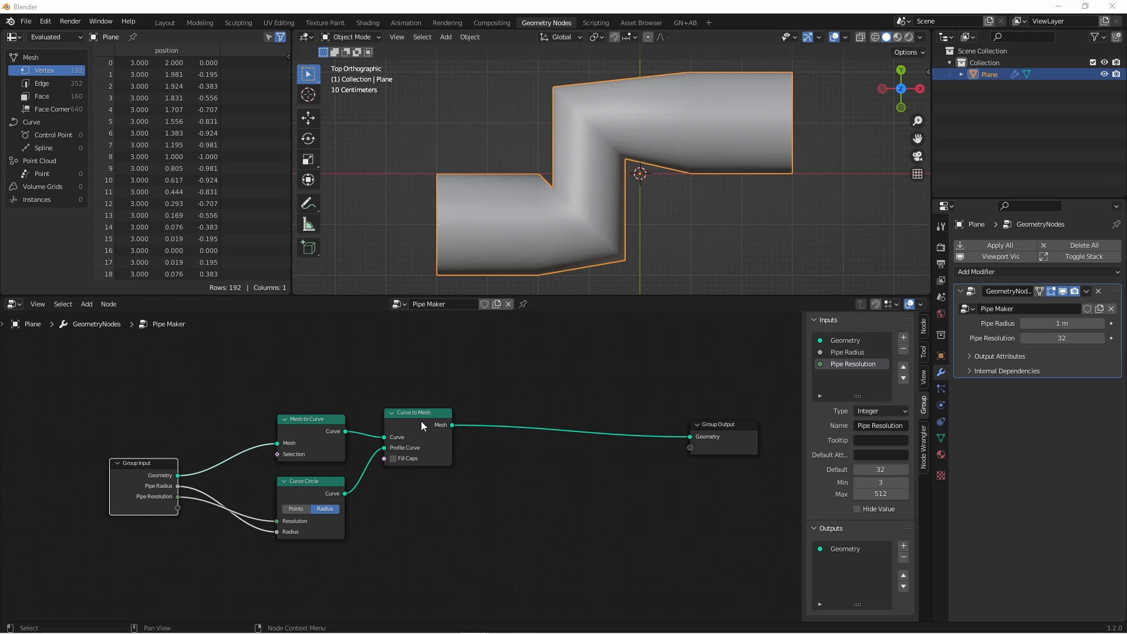
- Make room before Curve to Mesh and insert a Fillet Curve node between it and Mesh to Curve
{"action": "left_click_drag", "start_coordinate": [421, 426], "coordinate": [541, 434]}
{"action": "key", "text": "shift+a"}
{"action": "mouse_move", "coordinate": [432, 353]}
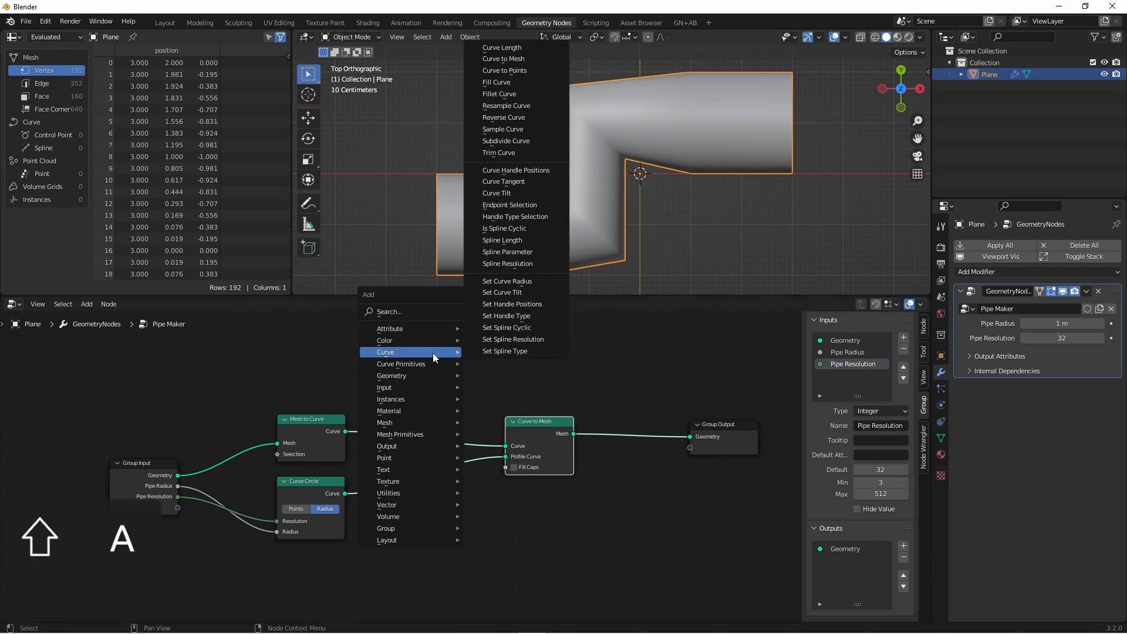
{"action": "left_click", "coordinate": [498, 94]}
{"action": "left_click", "coordinate": [420, 405]}
- Set Fillet Curve to Poly with a count of 3, and reduce the modifier's Pipe Radius to about 0.271 m
{"action": "left_click", "coordinate": [432, 409]}
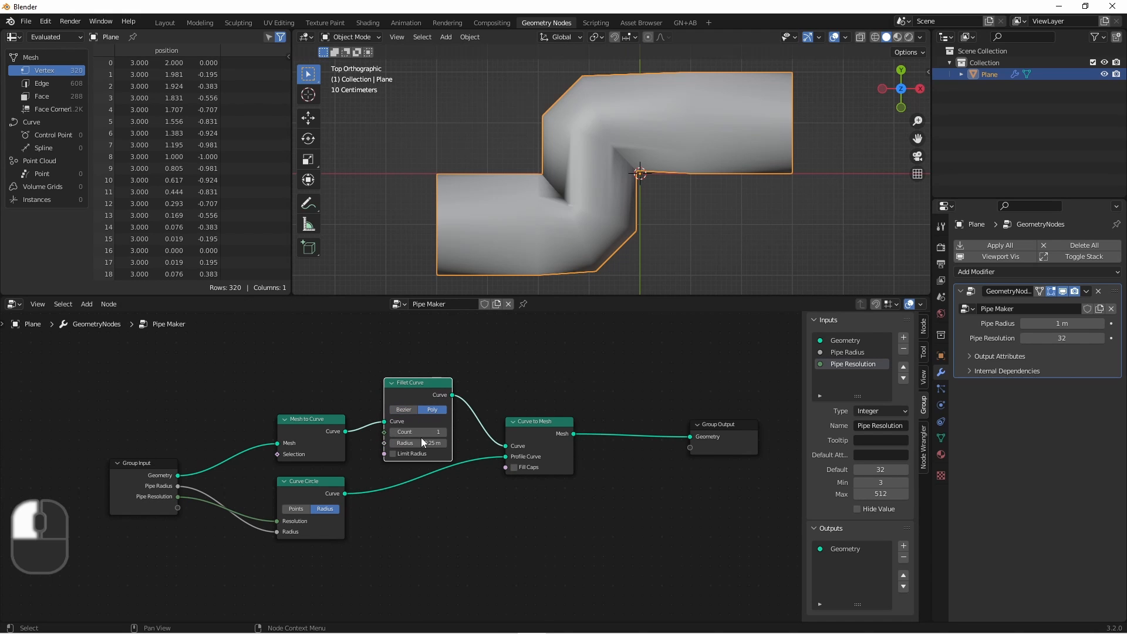
{"action": "left_click_drag", "start_coordinate": [420, 432], "coordinate": [433, 433]}
{"action": "left_click_drag", "start_coordinate": [297, 459], "coordinate": [296, 449]}
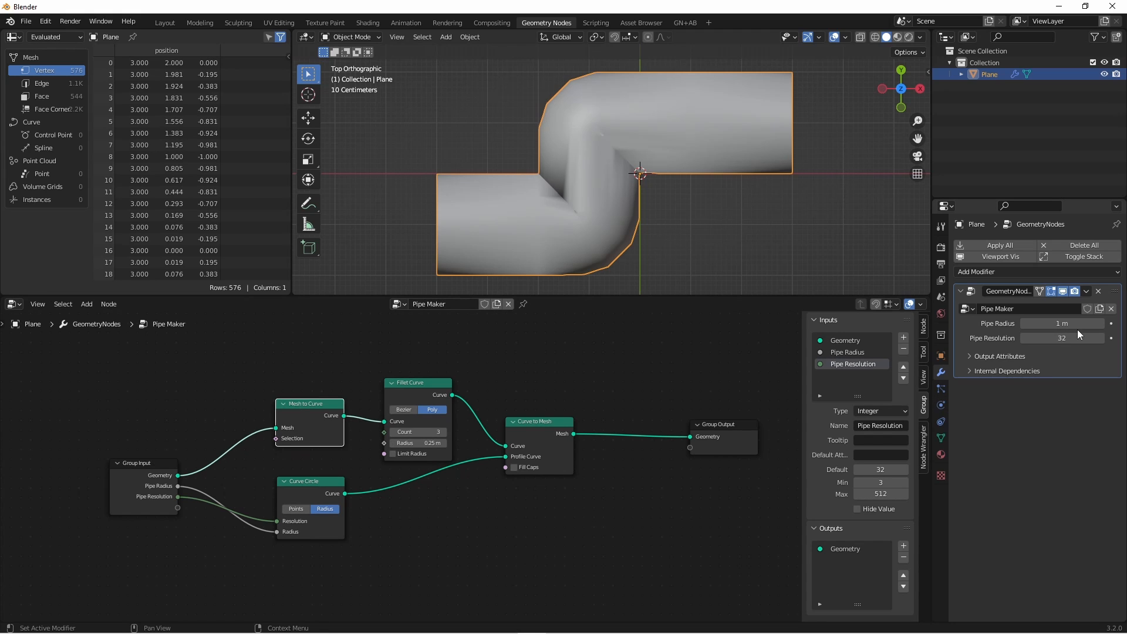
{"action": "left_click_drag", "start_coordinate": [1067, 323], "coordinate": [1016, 323]}
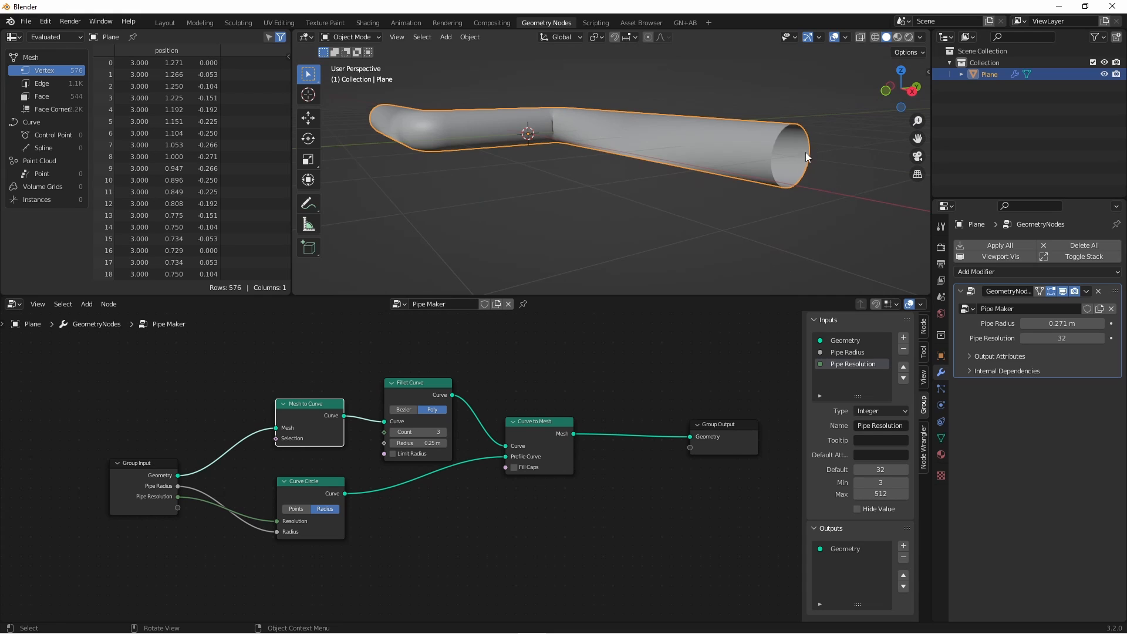
- Move Group Output farther from Curve to Mesh and add an Extrude Mesh node in the gap, below their link
{"action": "left_click_drag", "start_coordinate": [711, 424], "coordinate": [750, 417]}
{"action": "middle_click_drag", "start_coordinate": [751, 417], "coordinate": [627, 413]}
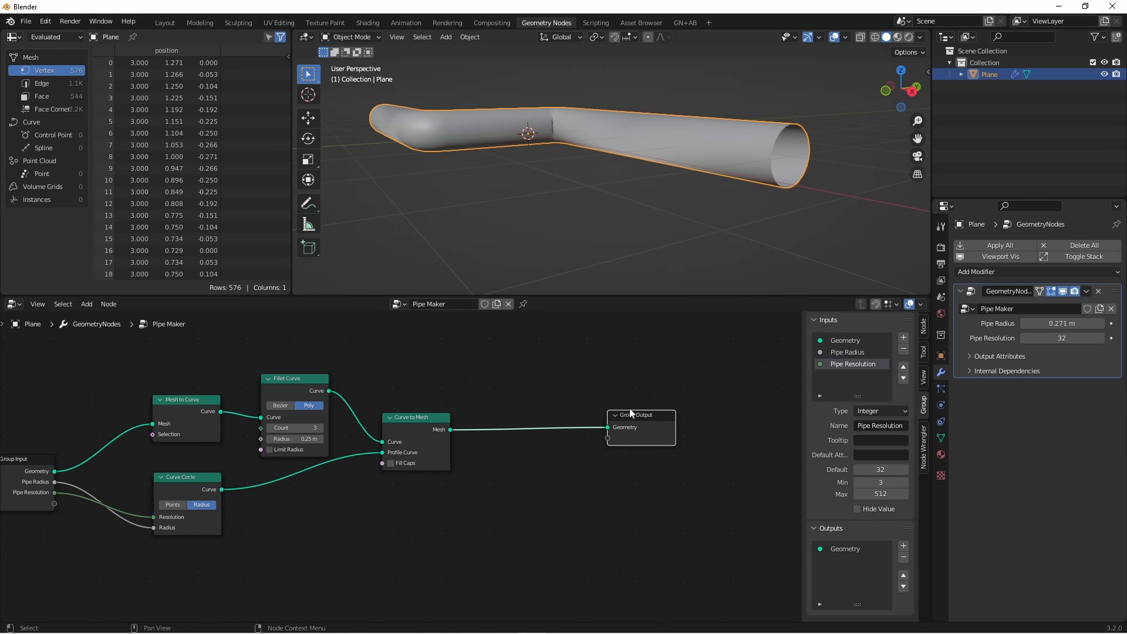
{"action": "key", "text": "g"}
{"action": "left_click", "coordinate": [718, 419]}
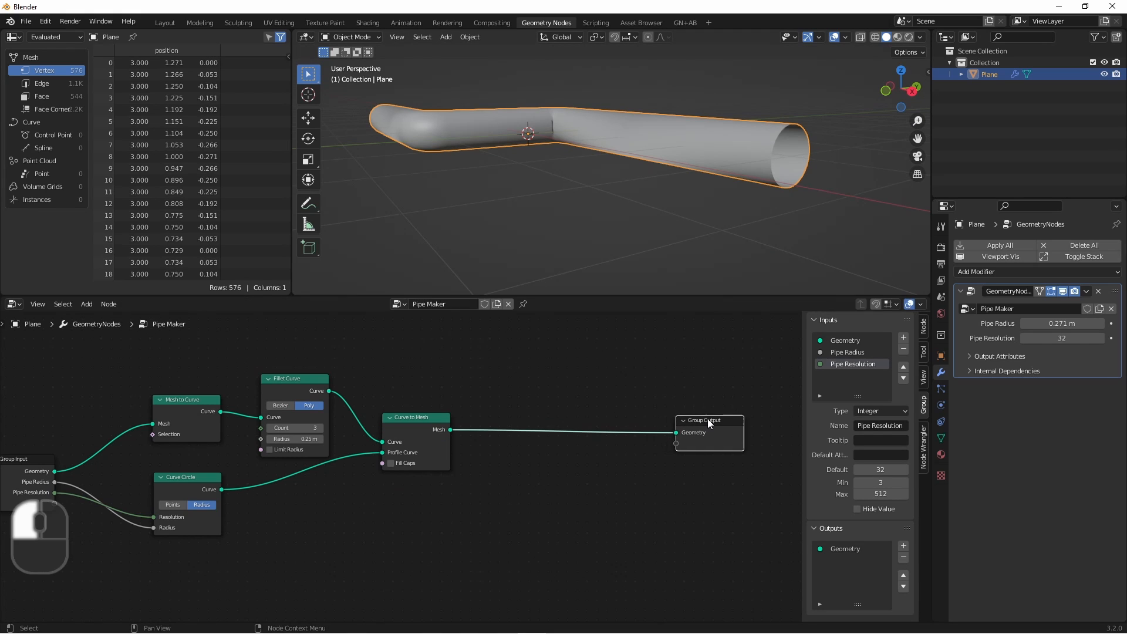
{"action": "key", "text": "g"}
{"action": "left_click", "coordinate": [742, 417]}
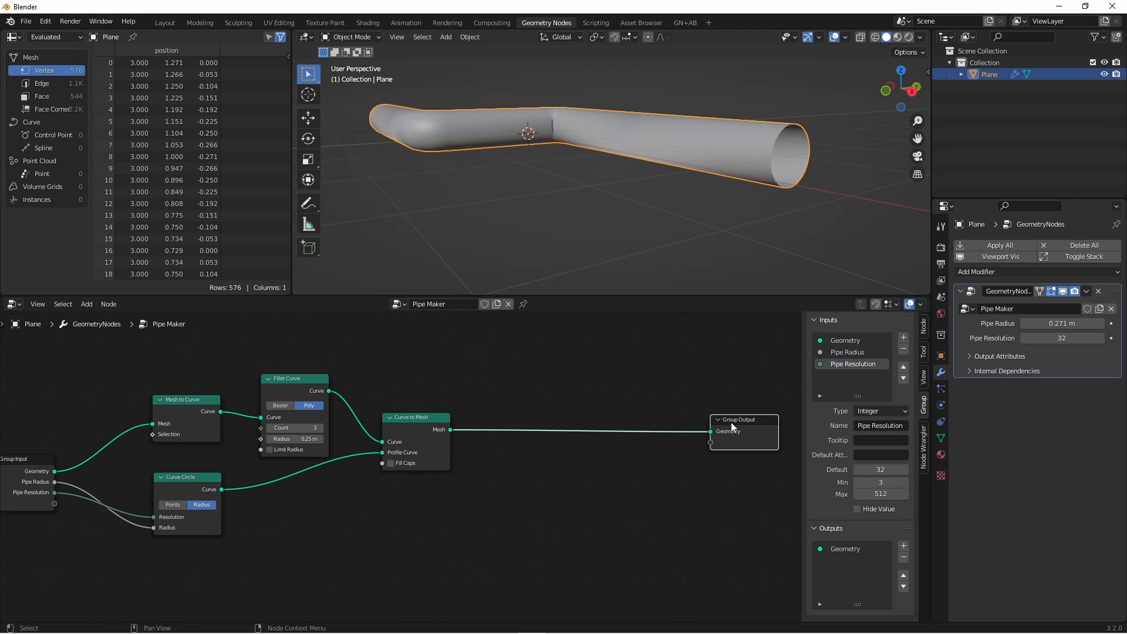
{"action": "key", "text": "shift+a"}
{"action": "mouse_move", "coordinate": [615, 399]}
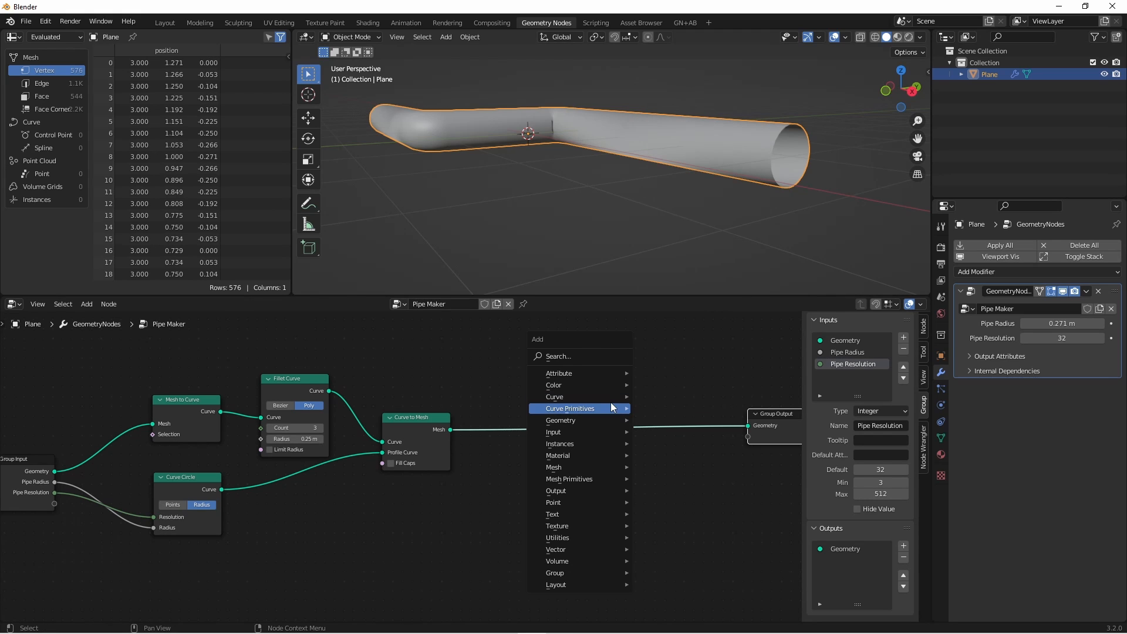
{"action": "mouse_move", "coordinate": [594, 469]}
{"action": "left_click", "coordinate": [663, 234]}
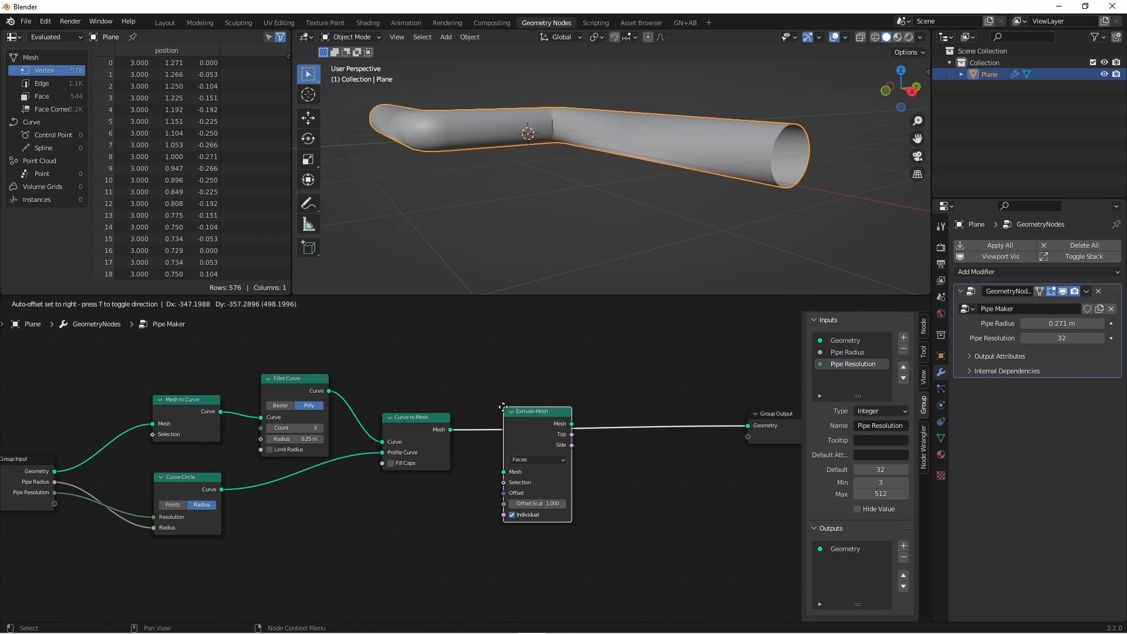
{"action": "left_click", "coordinate": [503, 443]}
- Connect Curve to Mesh into Extrude Mesh, disable Individual, and connect the extruded mesh to Group Output
{"action": "left_click", "coordinate": [451, 431]}
{"action": "left_click_drag", "start_coordinate": [450, 431], "coordinate": [504, 507]}
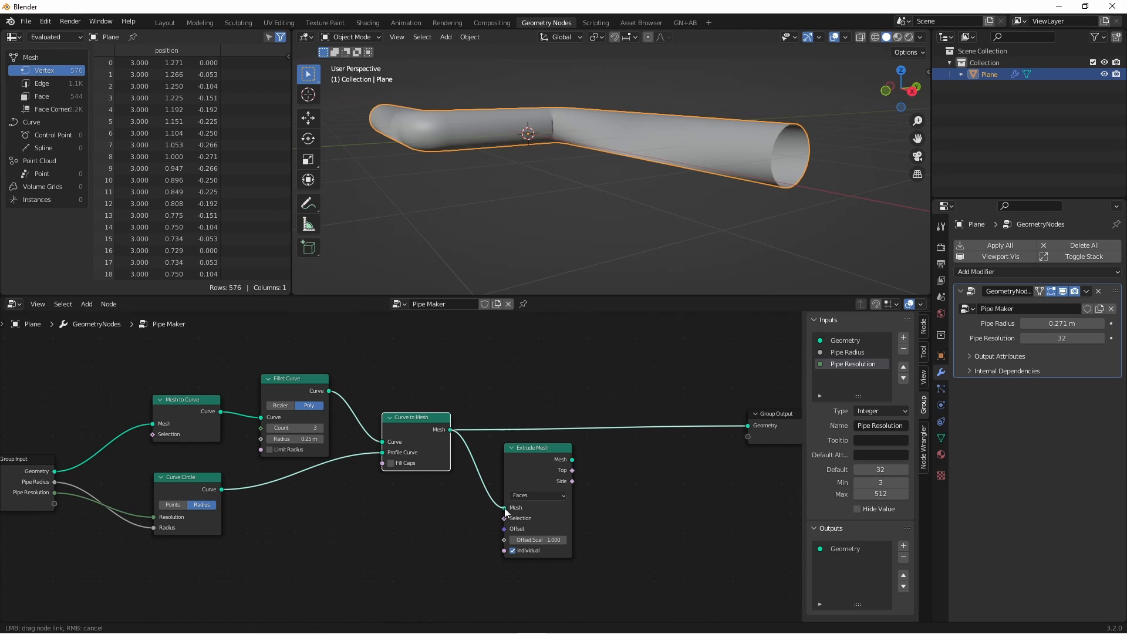
{"action": "left_click", "coordinate": [512, 551]}
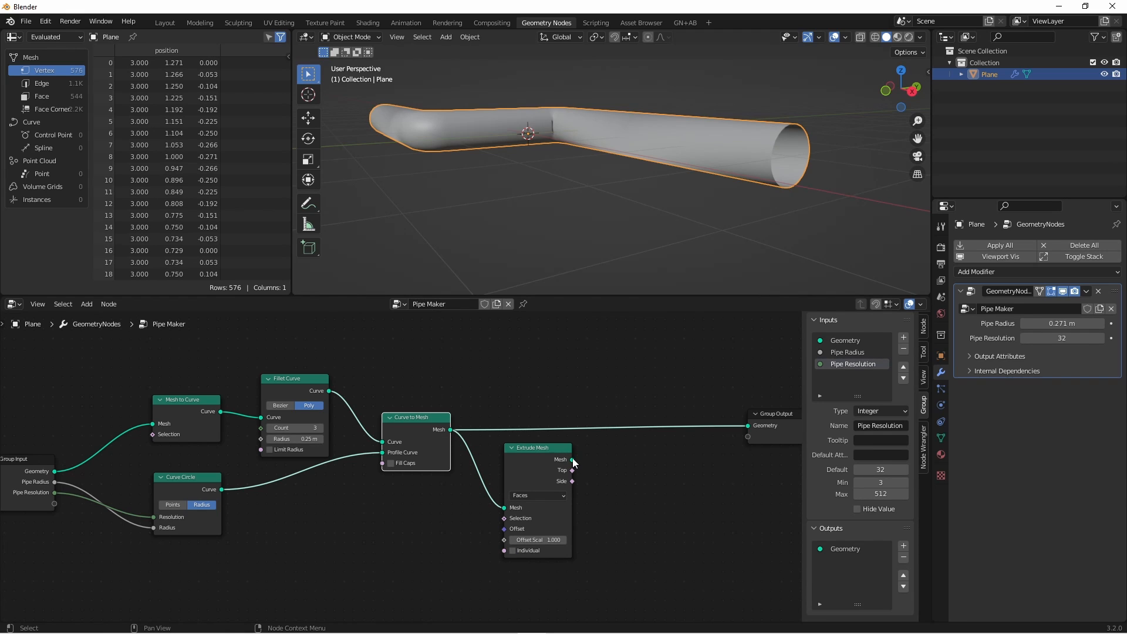
{"action": "left_click_drag", "start_coordinate": [572, 459], "coordinate": [749, 428]}
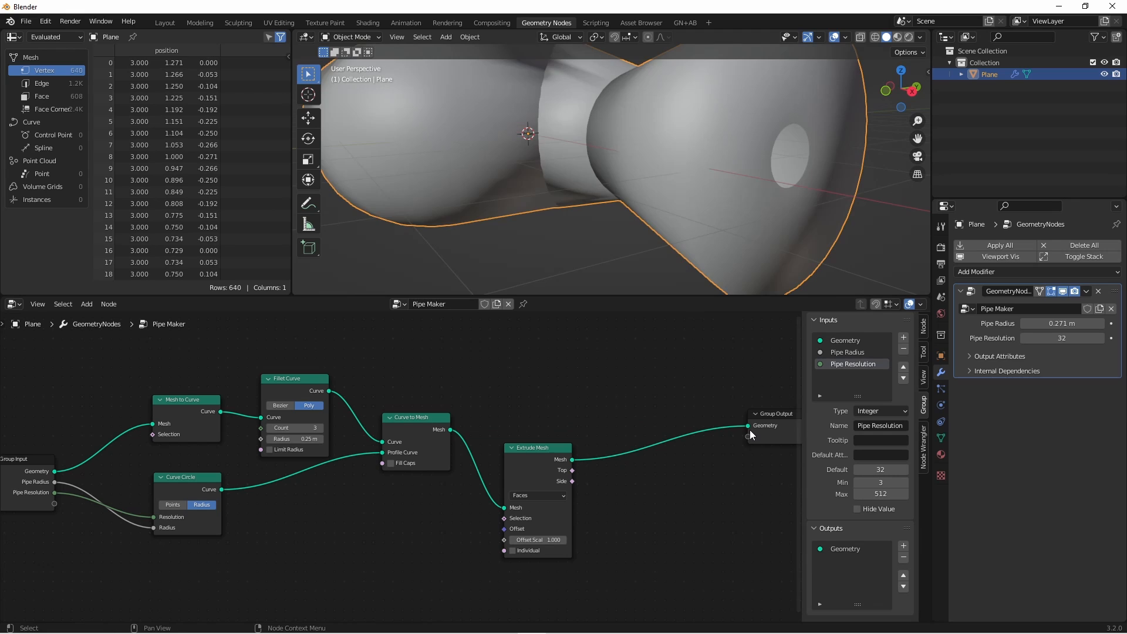
- Set Extrude Mesh's offset scale to -0.01, inspect the open pipe end, and lower the offset scale to -0.050
{"action": "left_click", "coordinate": [542, 540]}
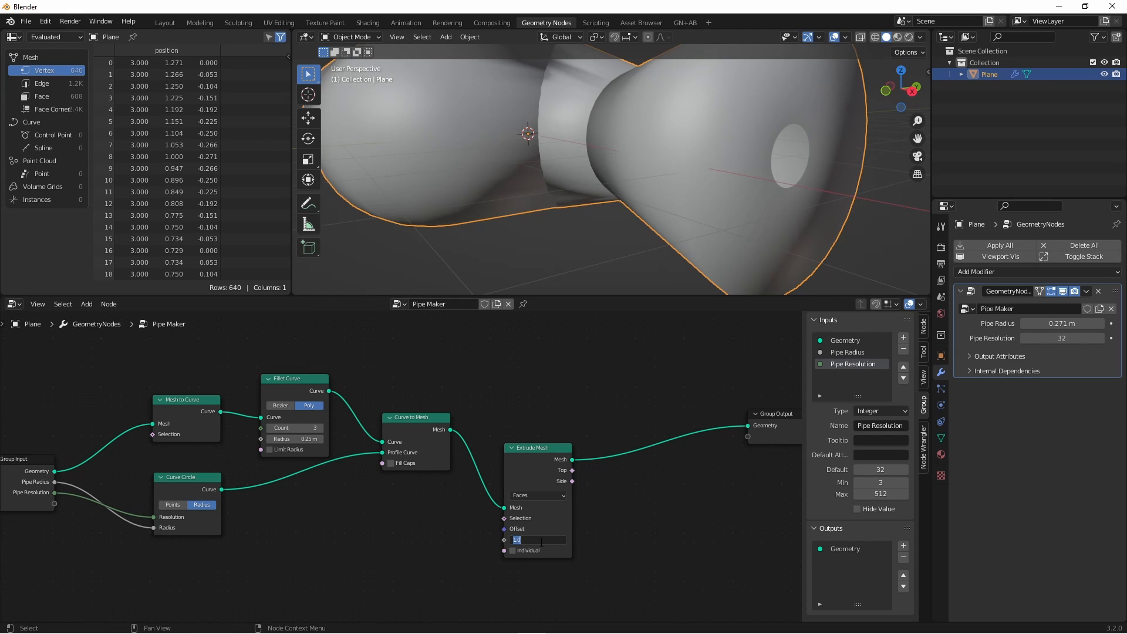
{"action": "type", "text": "-0.01"}
{"action": "key", "text": "Return"}
{"action": "middle_click_drag", "start_coordinate": [680, 141], "coordinate": [735, 181], "text": "shift"}
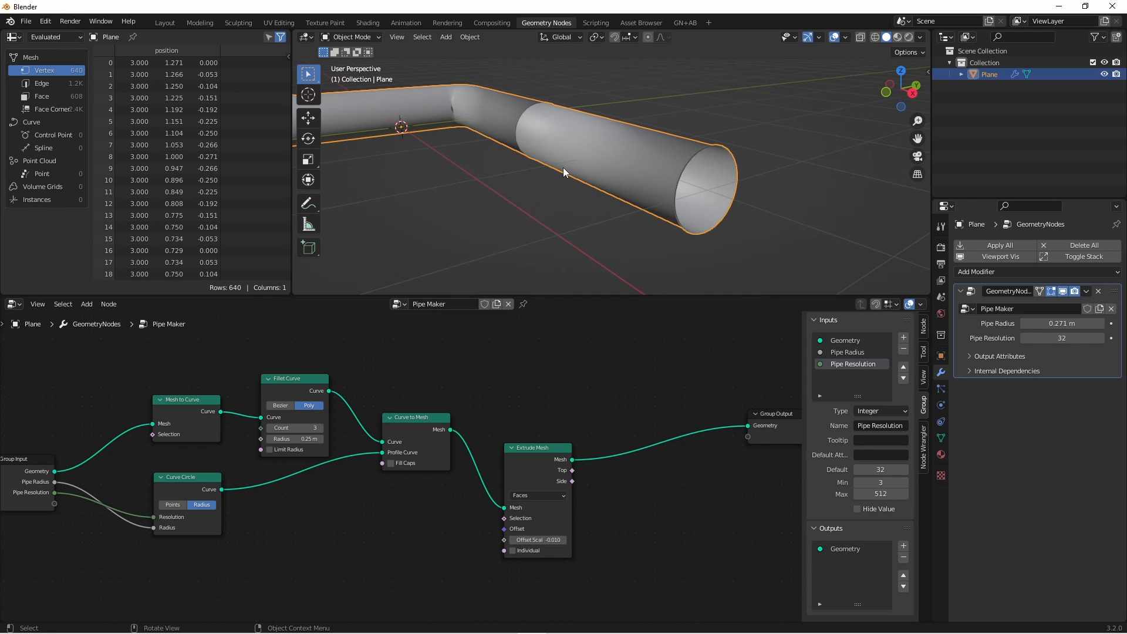
{"action": "left_click_drag", "start_coordinate": [539, 540], "coordinate": [513, 540], "text": "shift"}
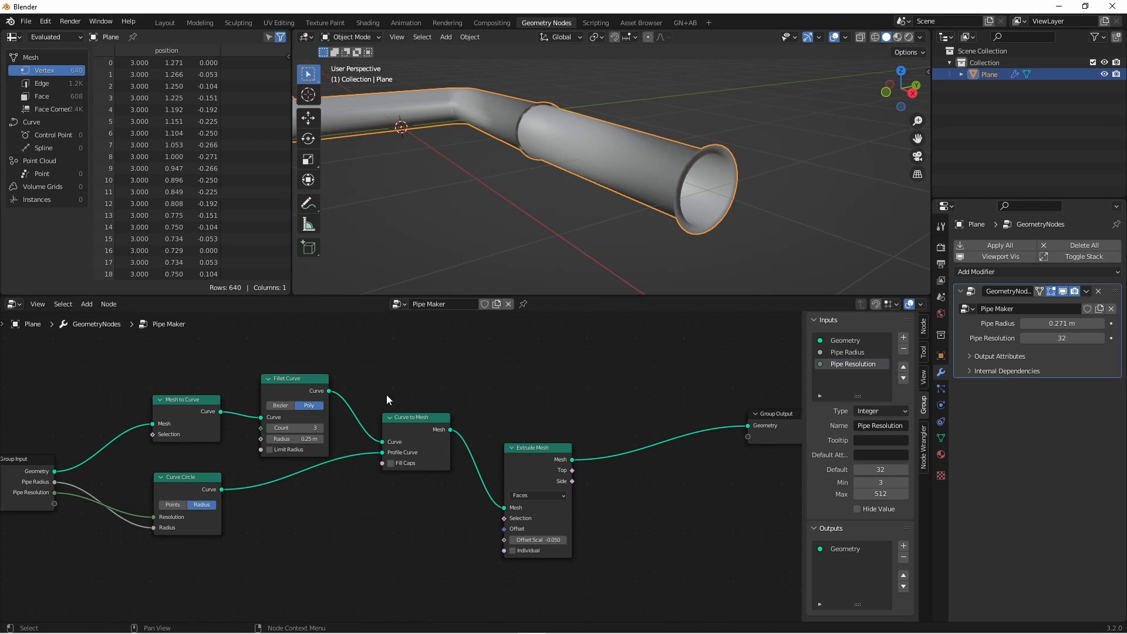
- Insert a Join Geometry node after Extrude Mesh and connect Curve to Mesh's output to it as well
{"action": "key", "text": "shift+a"}
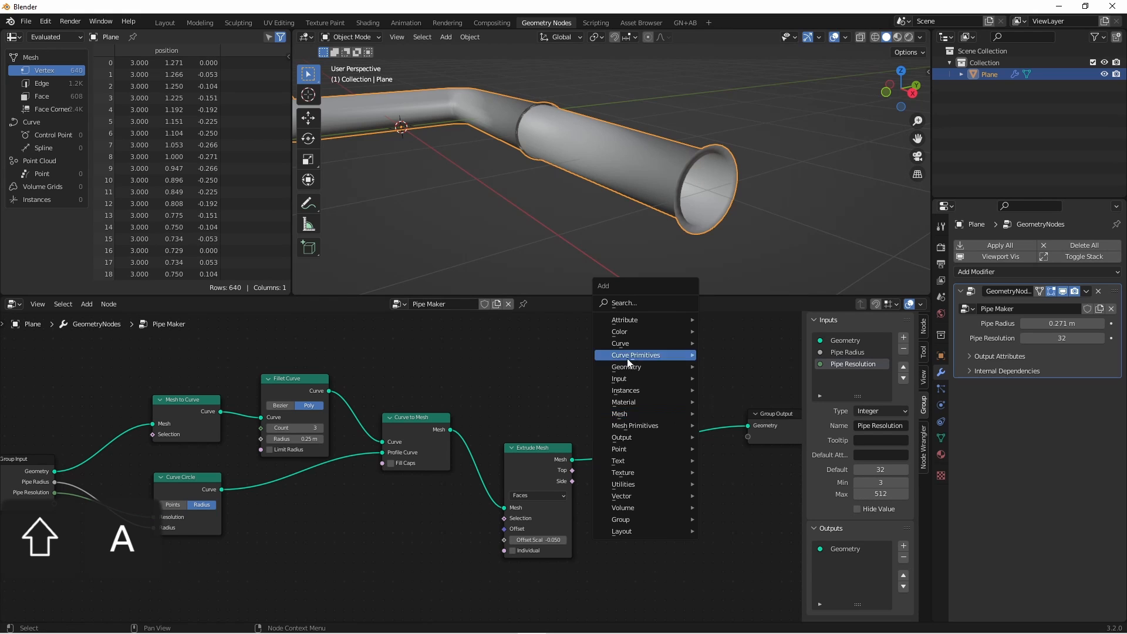
{"action": "mouse_move", "coordinate": [628, 366]}
{"action": "left_click", "coordinate": [731, 437]}
{"action": "left_click", "coordinate": [655, 420]}
{"action": "mouse_move", "coordinate": [450, 430]}
{"action": "left_mouse_down"}
{"action": "mouse_move", "coordinate": [486, 430]}
{"action": "mouse_move", "coordinate": [441, 430]}
{"action": "left_mouse_up"}
{"action": "left_click_drag", "start_coordinate": [410, 418], "coordinate": [438, 404]}
{"action": "left_click_drag", "start_coordinate": [469, 417], "coordinate": [622, 432]}
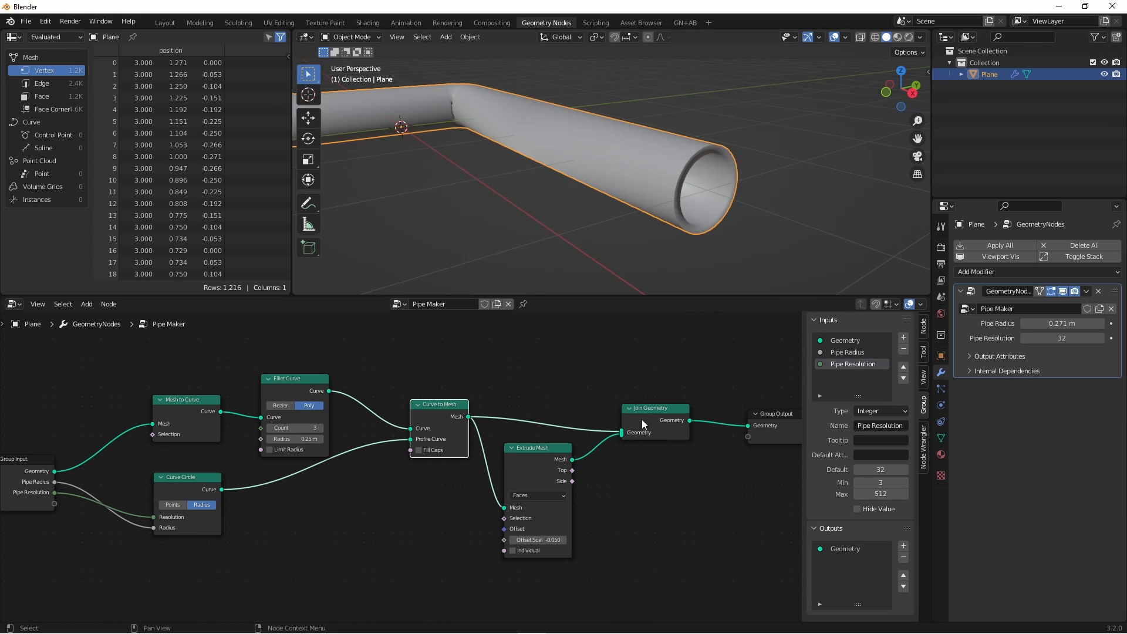
- Make room before Join Geometry and insert a Flip Faces node between Extrude Mesh and Join Geometry
{"action": "left_click_drag", "start_coordinate": [646, 418], "coordinate": [673, 404]}
{"action": "key", "text": "shift+a"}
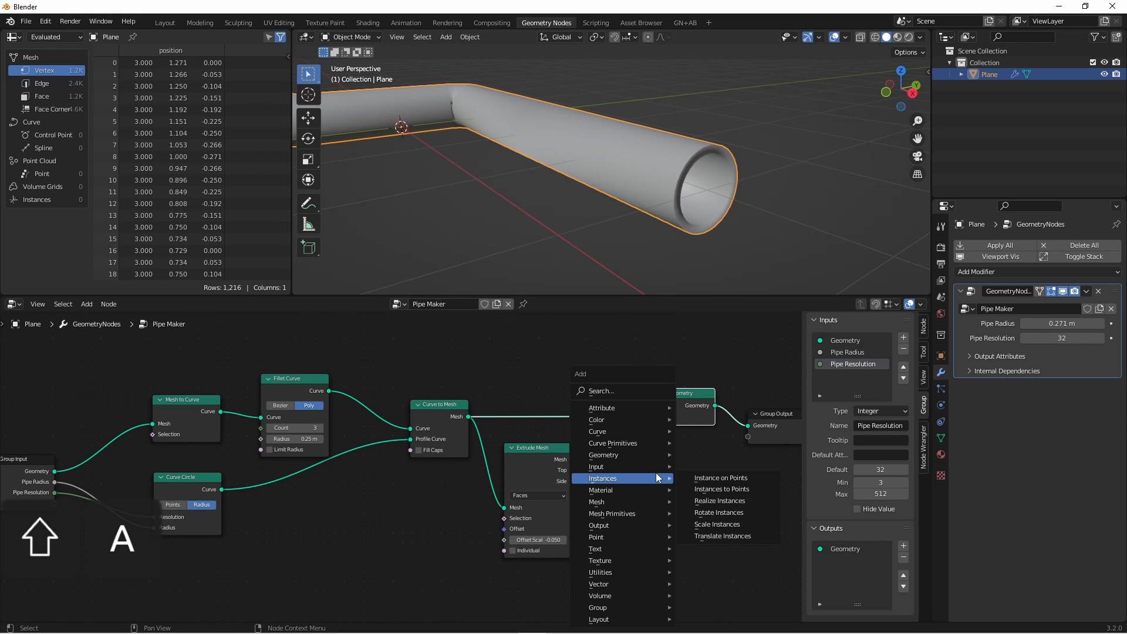
{"action": "mouse_move", "coordinate": [628, 502]}
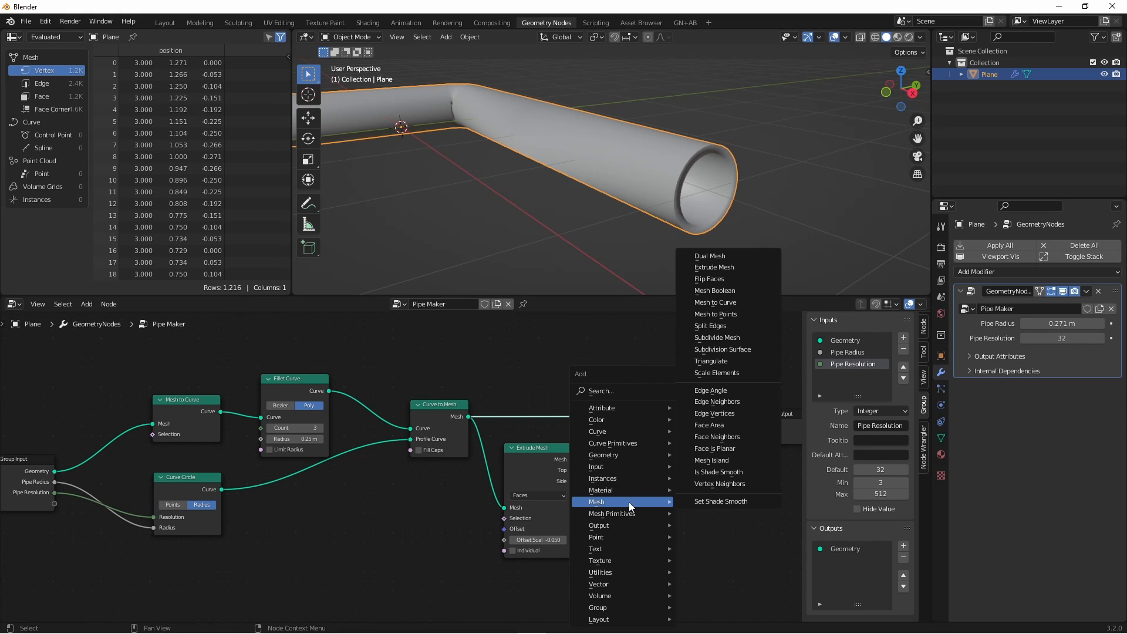
{"action": "left_click", "coordinate": [709, 279]}
{"action": "left_click", "coordinate": [577, 448]}
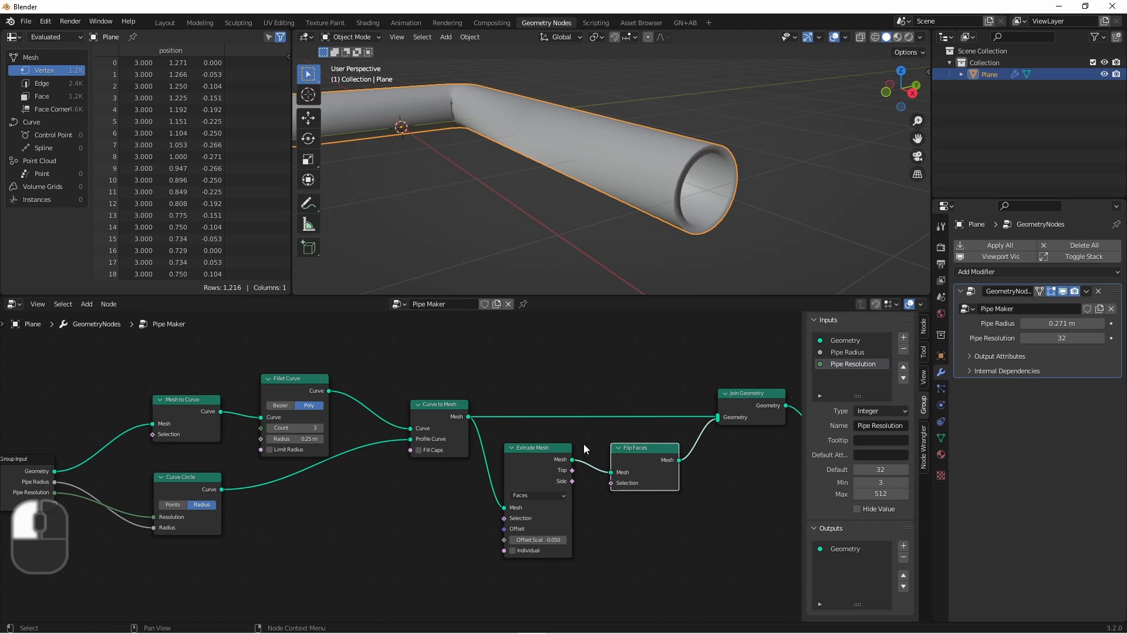
- Combine the Extrude Mesh, Flip Faces and Join Geometry nodes into one node group
{"action": "scroll", "coordinate": [481, 381], "scroll_direction": "down", "scroll_amount": 2}
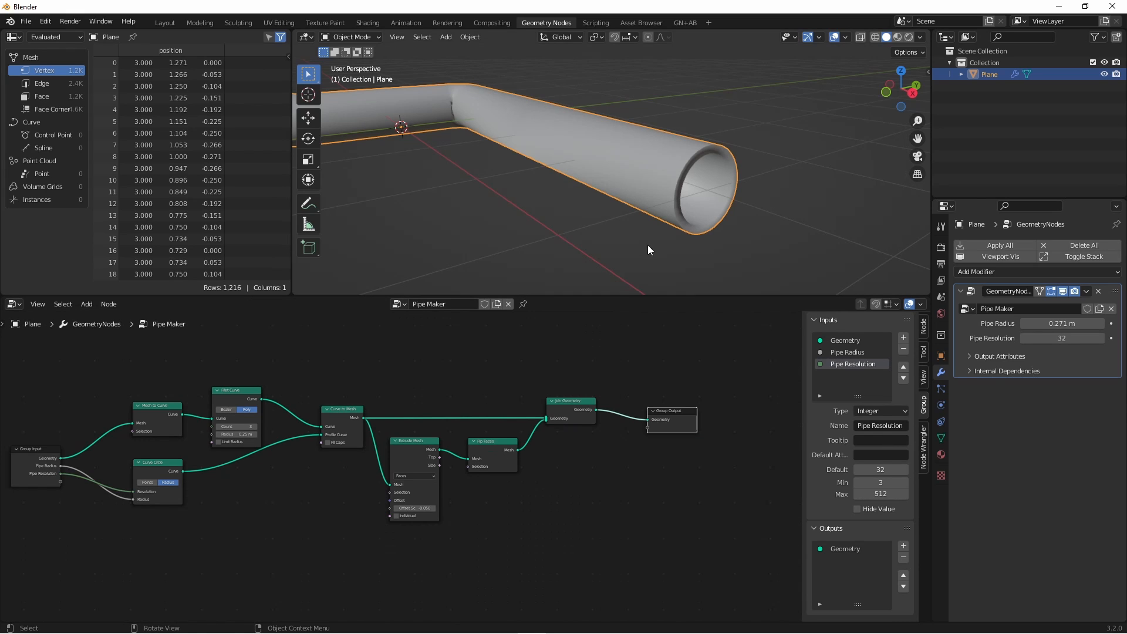
{"action": "scroll", "coordinate": [478, 423], "scroll_direction": "up", "scroll_amount": 2}
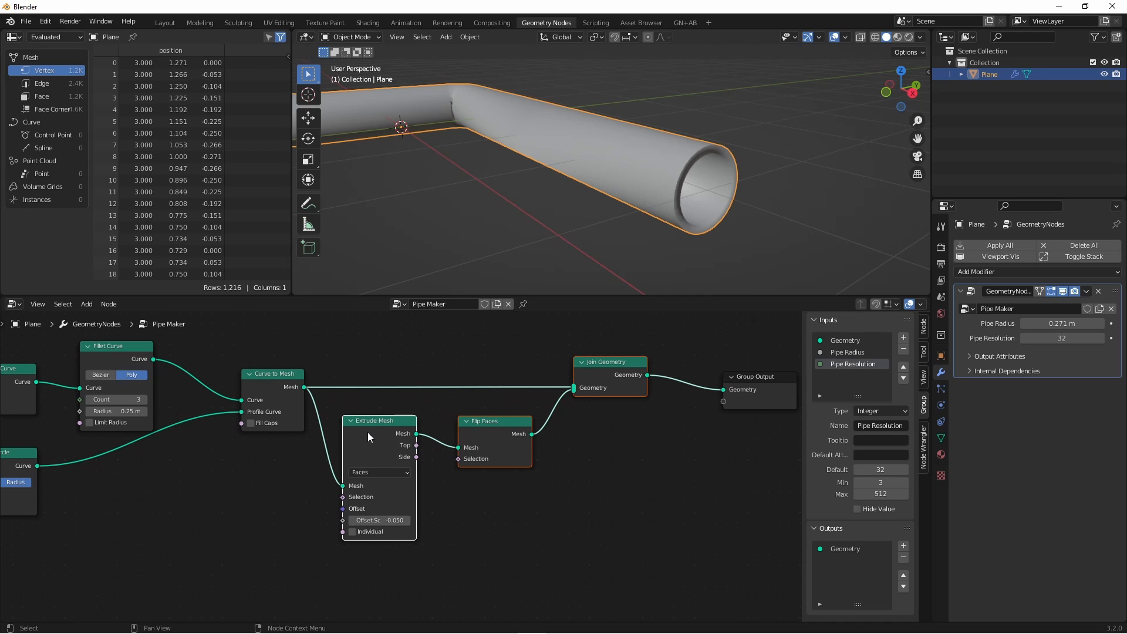
{"action": "key", "text": "ctrl+g"}
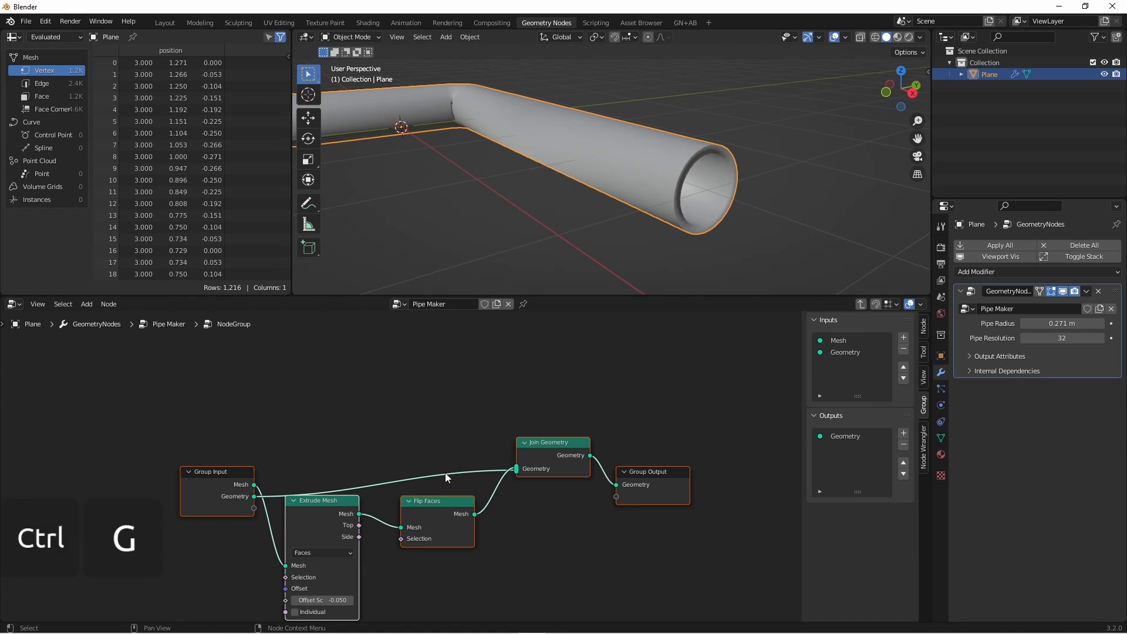
{"action": "key", "text": "Home"}
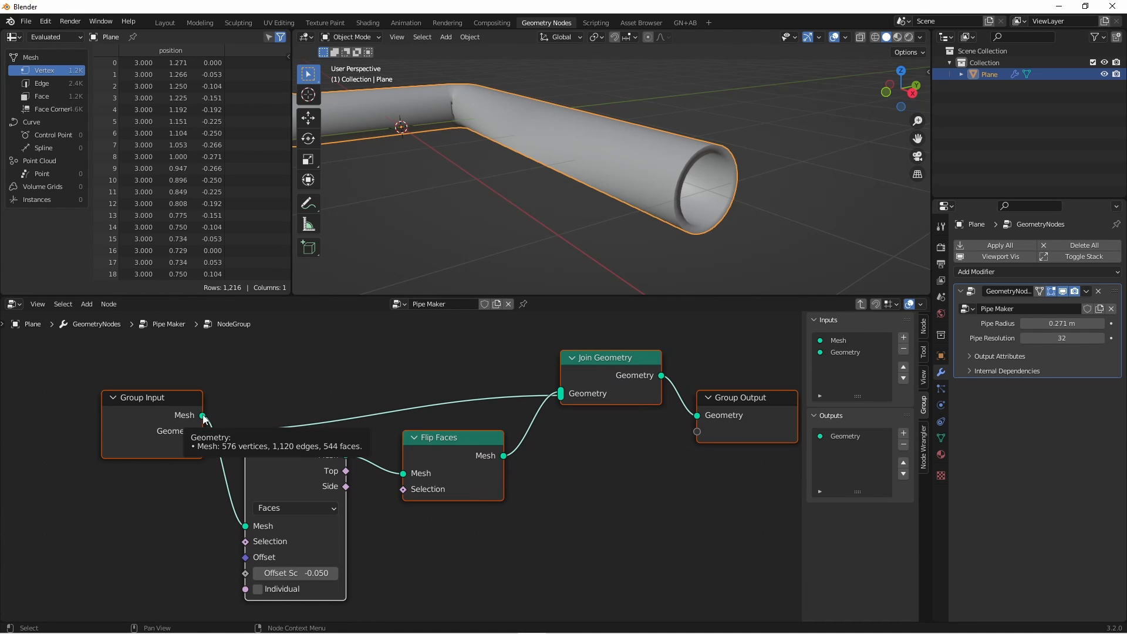
- Inside the group, replace the redundant Geometry input with Mesh feeding Join Geometry, and expose Extrude Mesh's Offset Scale as an input
{"action": "left_click_drag", "start_coordinate": [203, 414], "coordinate": [561, 395]}
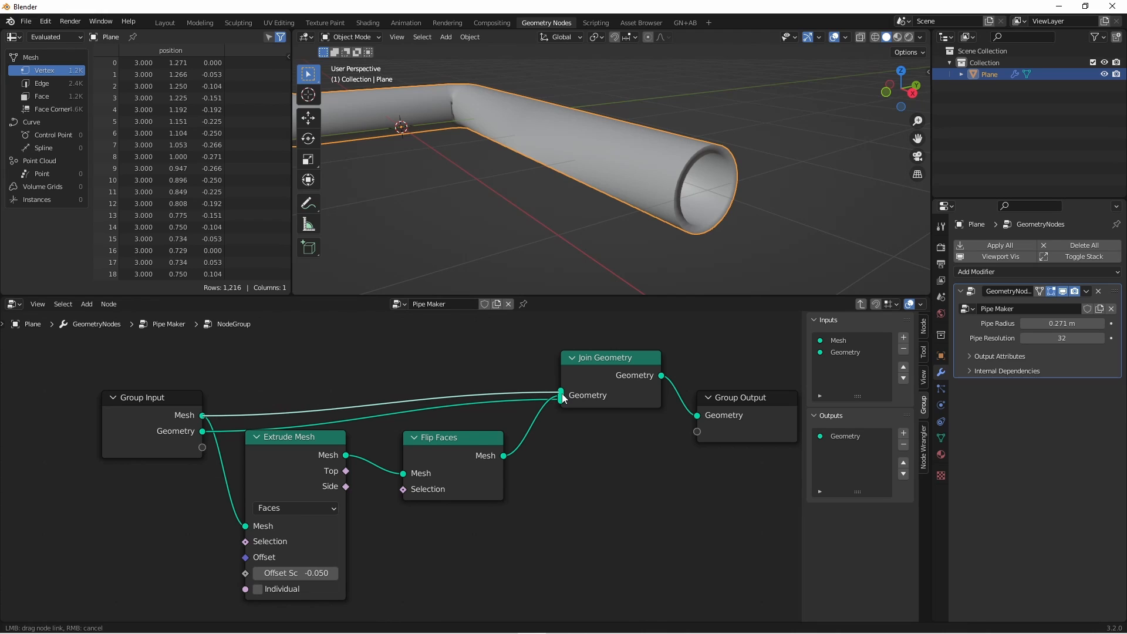
{"action": "left_click", "coordinate": [841, 352]}
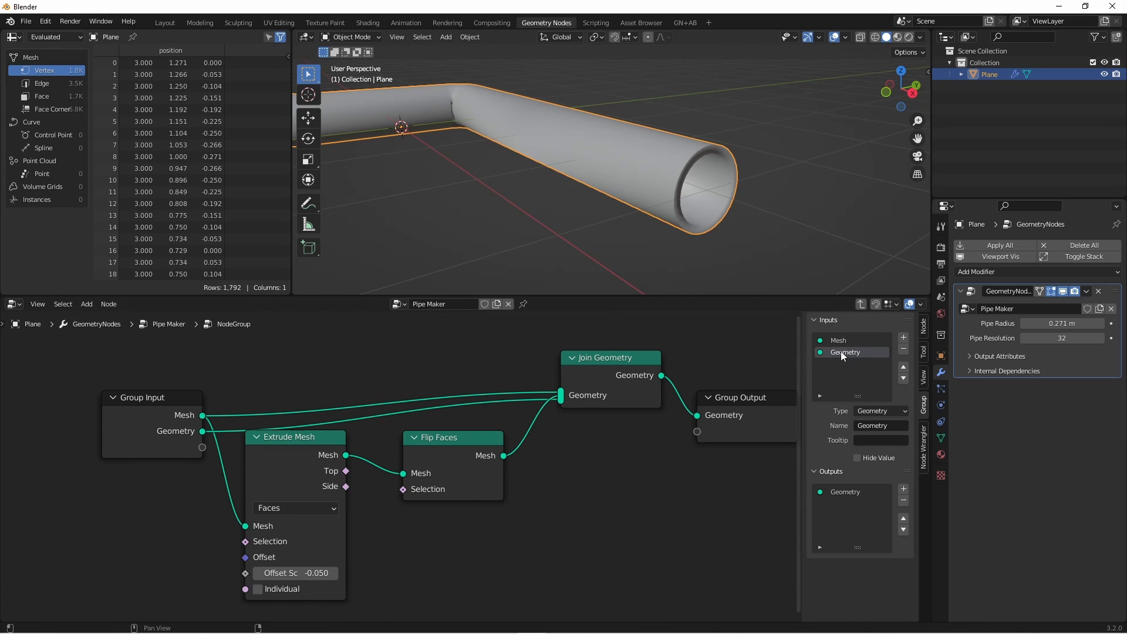
{"action": "left_click", "coordinate": [903, 349]}
{"action": "left_click_drag", "start_coordinate": [182, 414], "coordinate": [245, 573]}
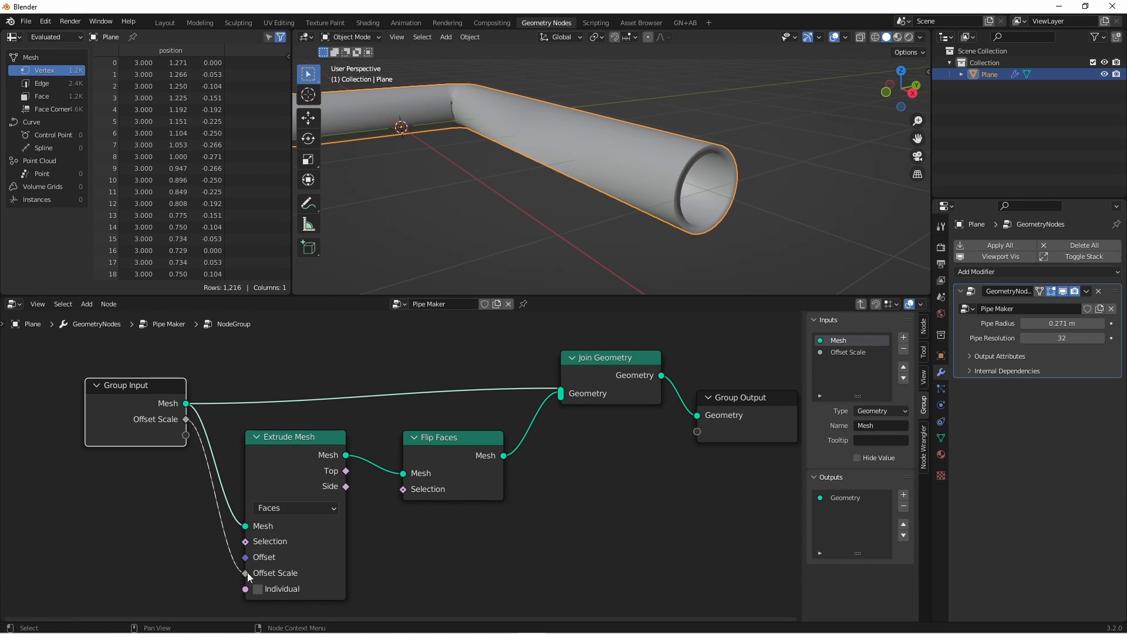
{"action": "key", "text": "Tab"}
- Rename the new node group as Extrude and give it a fake user
{"action": "double_click", "coordinate": [530, 403]}
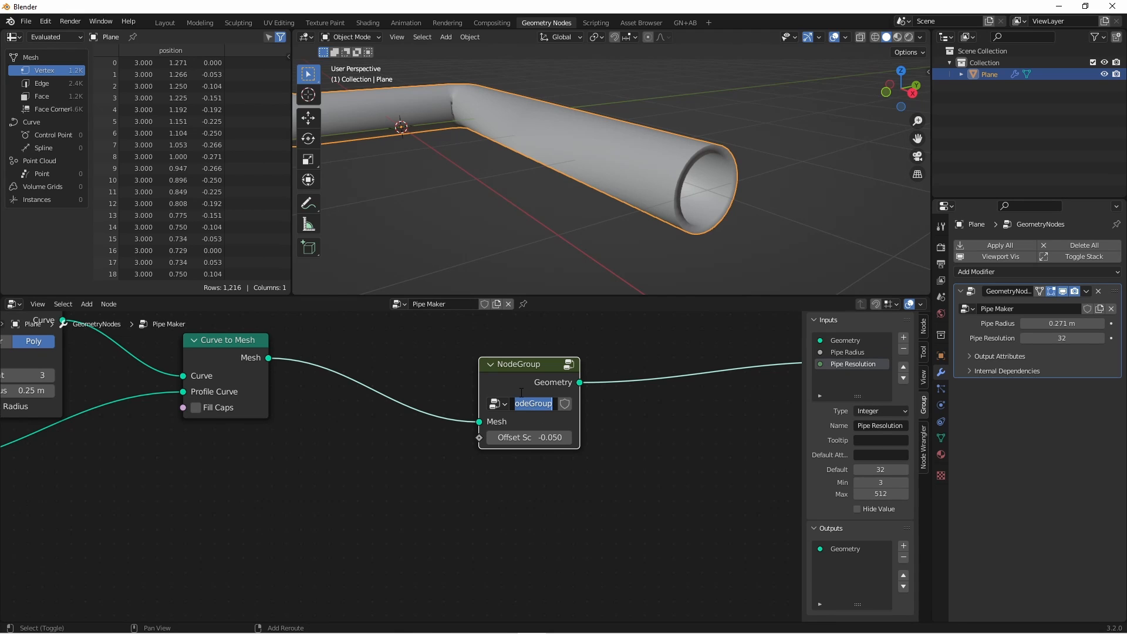
{"action": "type", "text": "Extrude"}
{"action": "key", "text": "Return"}
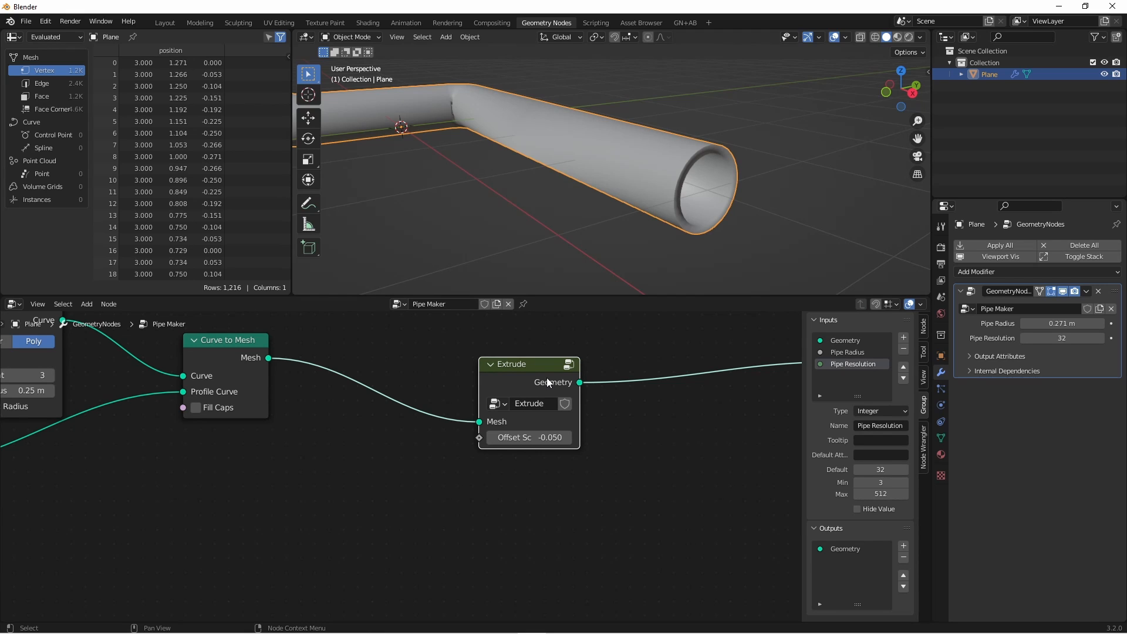
{"action": "left_click", "coordinate": [565, 405]}
- Insert a Set Shade Smooth node between the Extrude group and Group Output, and turn its Shade Smooth option off
{"action": "scroll", "coordinate": [607, 373], "scroll_direction": "down", "scroll_amount": 1}
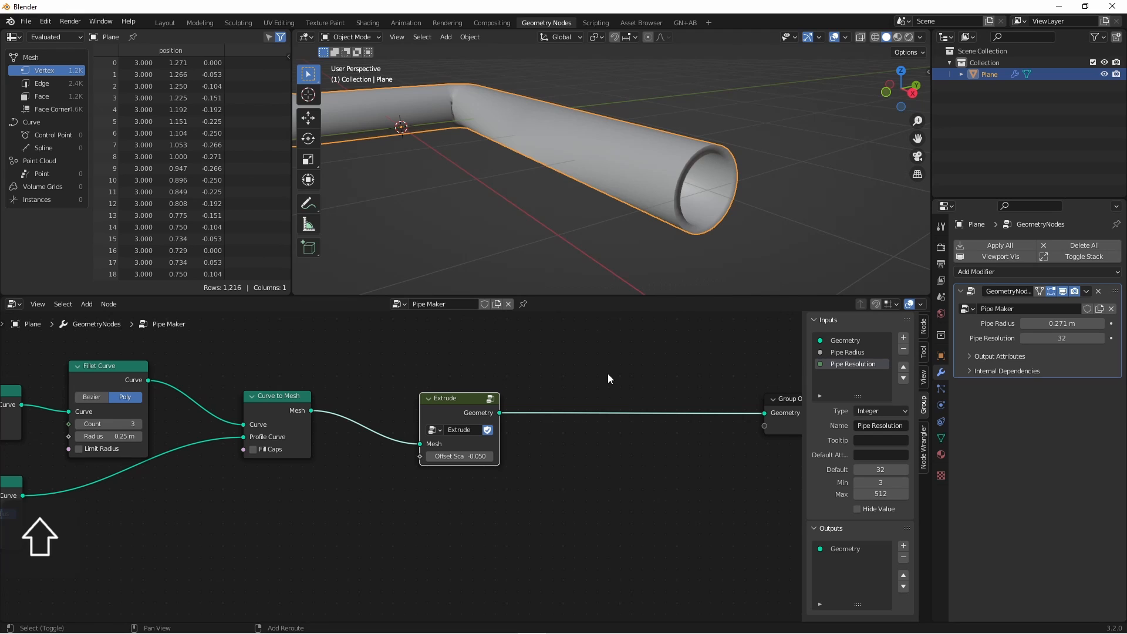
{"action": "key", "text": "shift+a"}
{"action": "mouse_move", "coordinate": [607, 374]}
{"action": "left_click", "coordinate": [644, 378]}
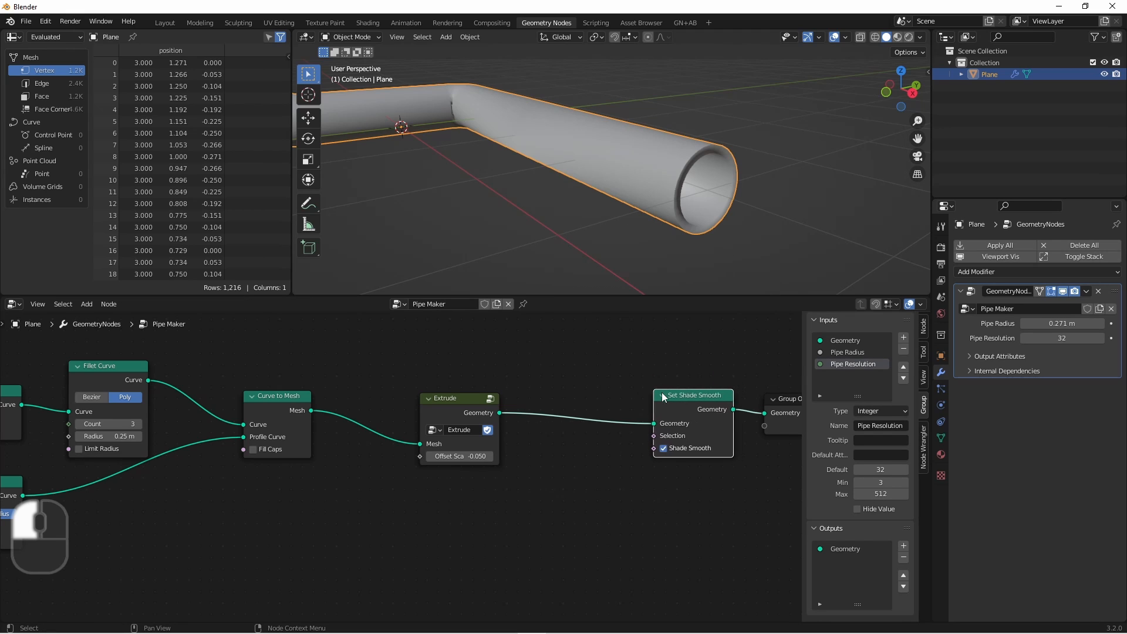
{"action": "left_click", "coordinate": [674, 447]}
{"action": "left_click", "coordinate": [673, 447]}
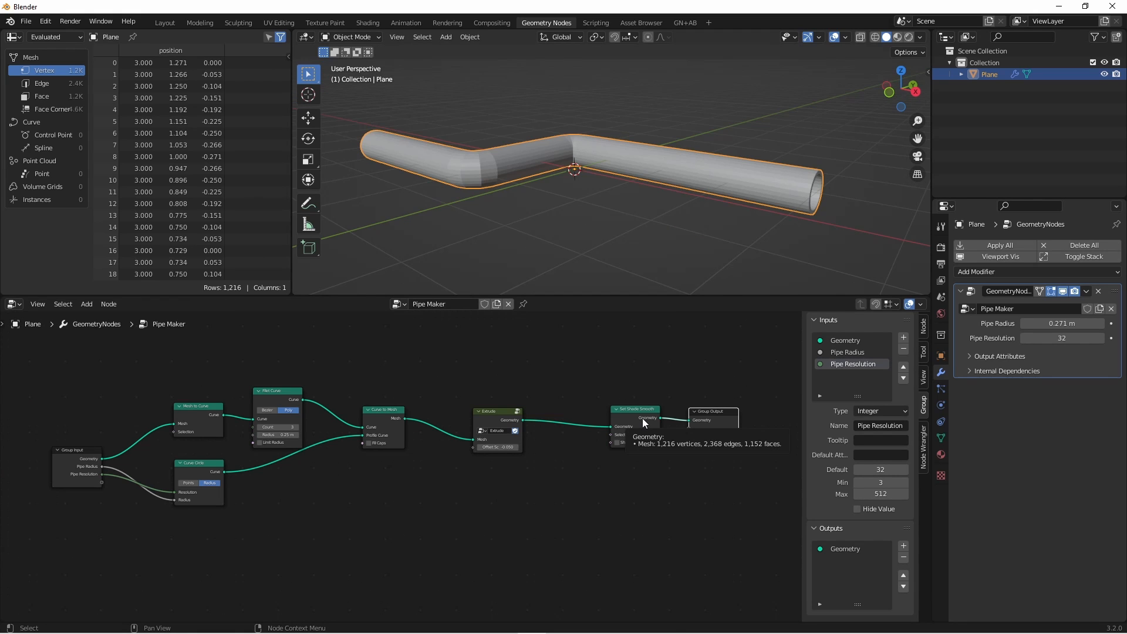
- Move Set Shade Smooth and add a Set Material node next to it in the chain after the Extrude group
{"action": "left_click_drag", "start_coordinate": [643, 417], "coordinate": [577, 413]}
{"action": "key", "text": "shift+a"}
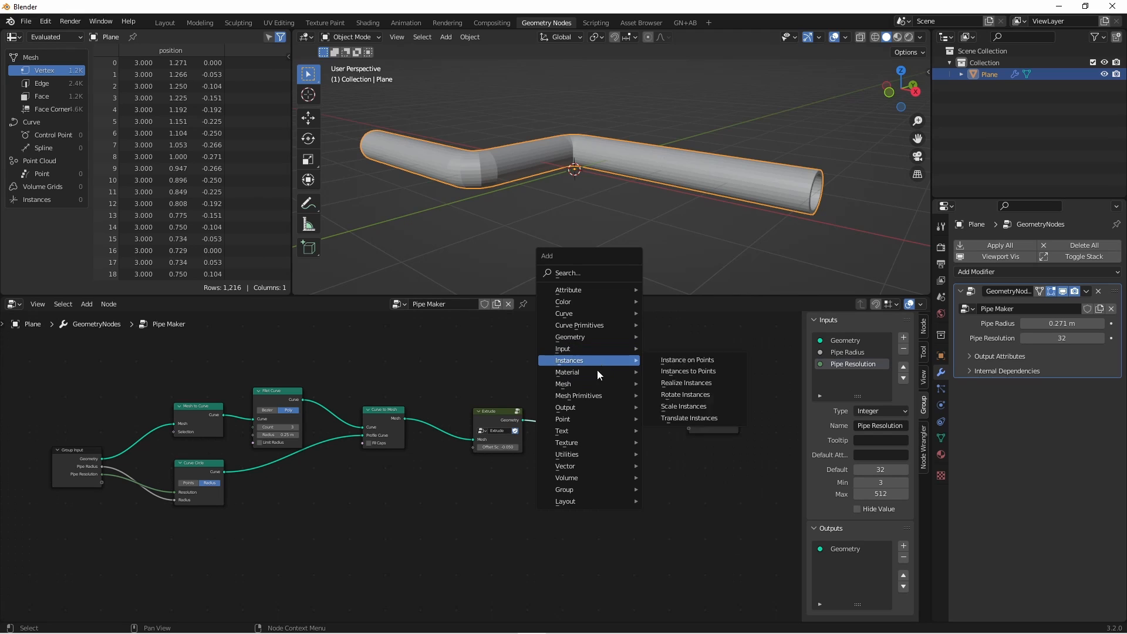
{"action": "mouse_move", "coordinate": [622, 374]}
{"action": "left_click", "coordinate": [683, 418]}
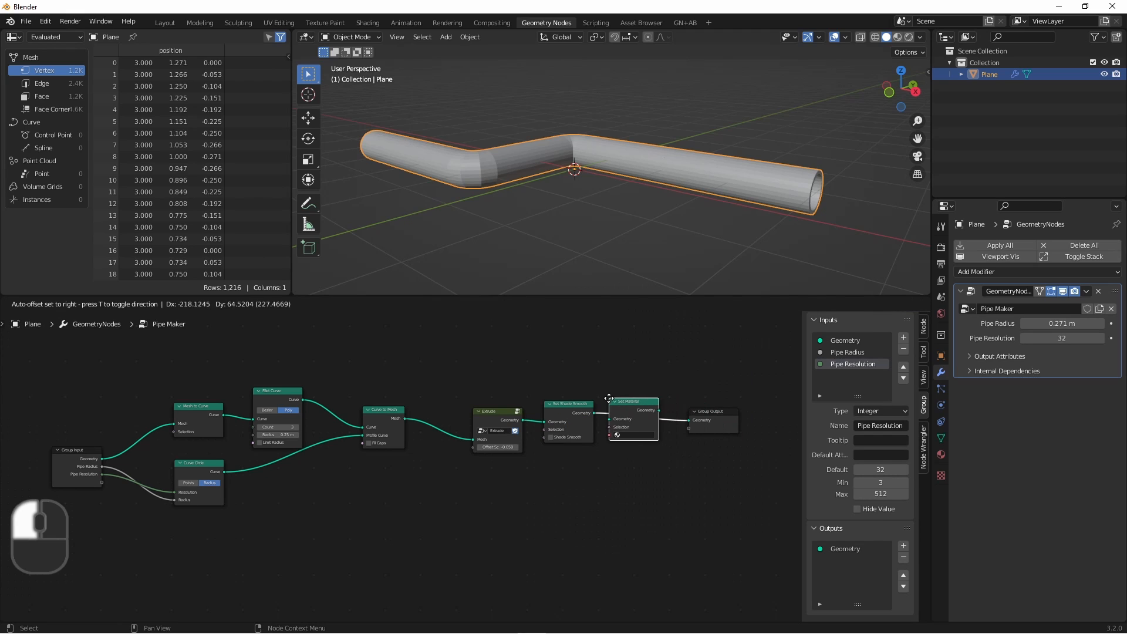
- Expose Set Material's material as a group input and name it Pipe Material
{"action": "left_click", "coordinate": [100, 482]}
{"action": "left_click_drag", "start_coordinate": [101, 485], "coordinate": [551, 438]}
{"action": "double_click", "coordinate": [851, 376]}
{"action": "key", "text": "Home"}
{"action": "type", "text": "Pipe"}
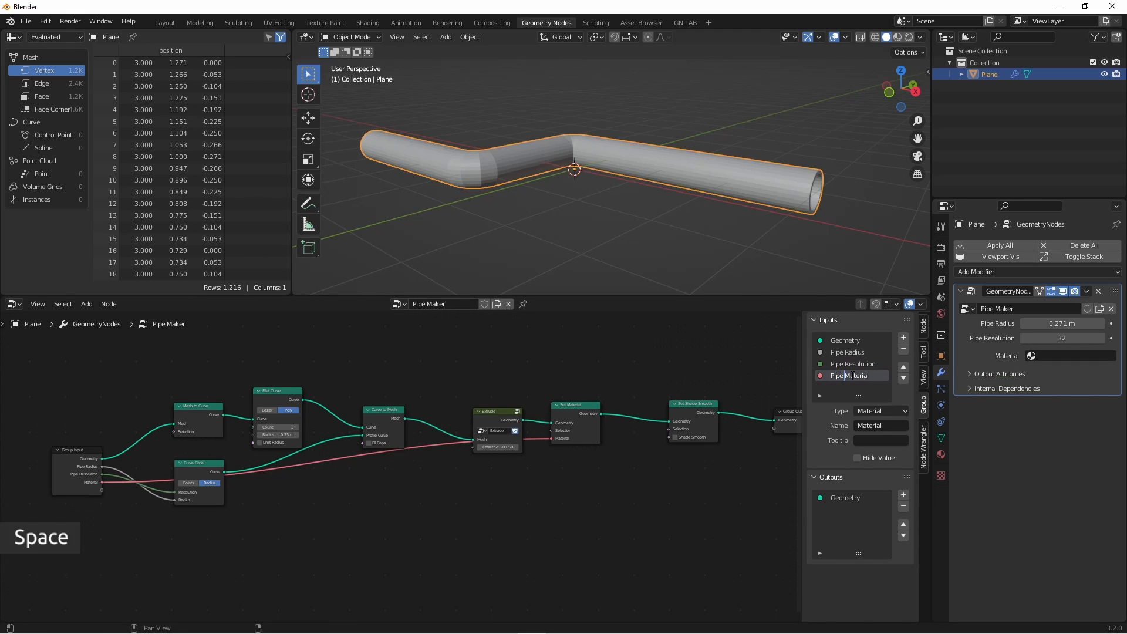
{"action": "key", "text": "Return"}
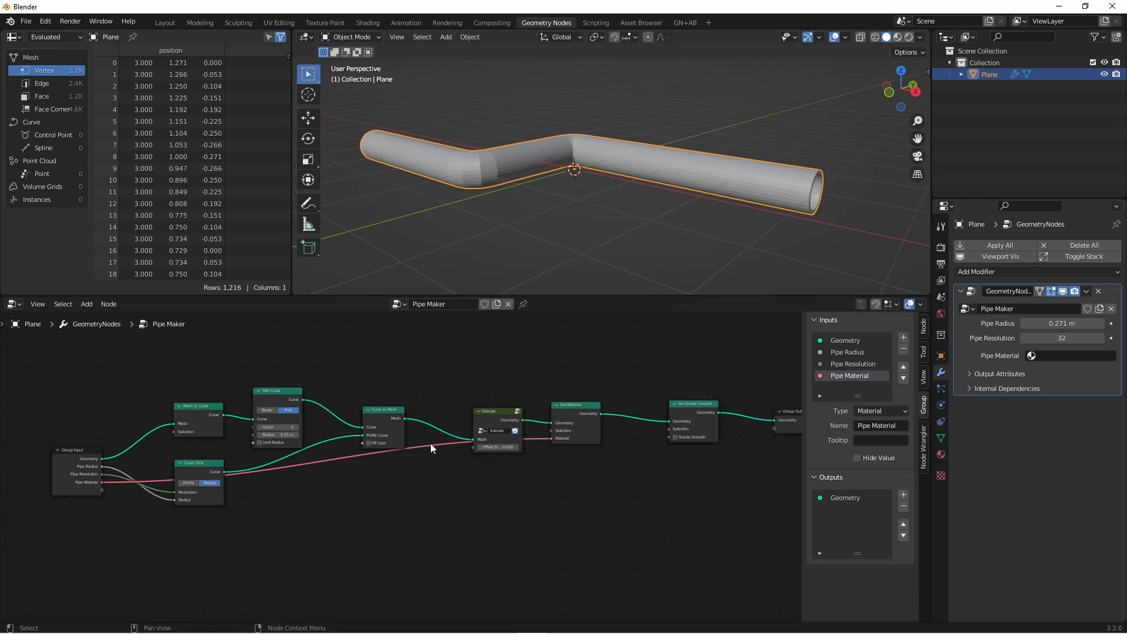
- Join all nodes except Group Output in a frame labelled Pipe Setup, and move the frame upward
{"action": "scroll", "coordinate": [405, 467], "scroll_direction": "down", "scroll_amount": 2}
{"action": "left_click_drag", "start_coordinate": [156, 459], "coordinate": [148, 453]}
{"action": "left_click_drag", "start_coordinate": [103, 375], "coordinate": [653, 537]}
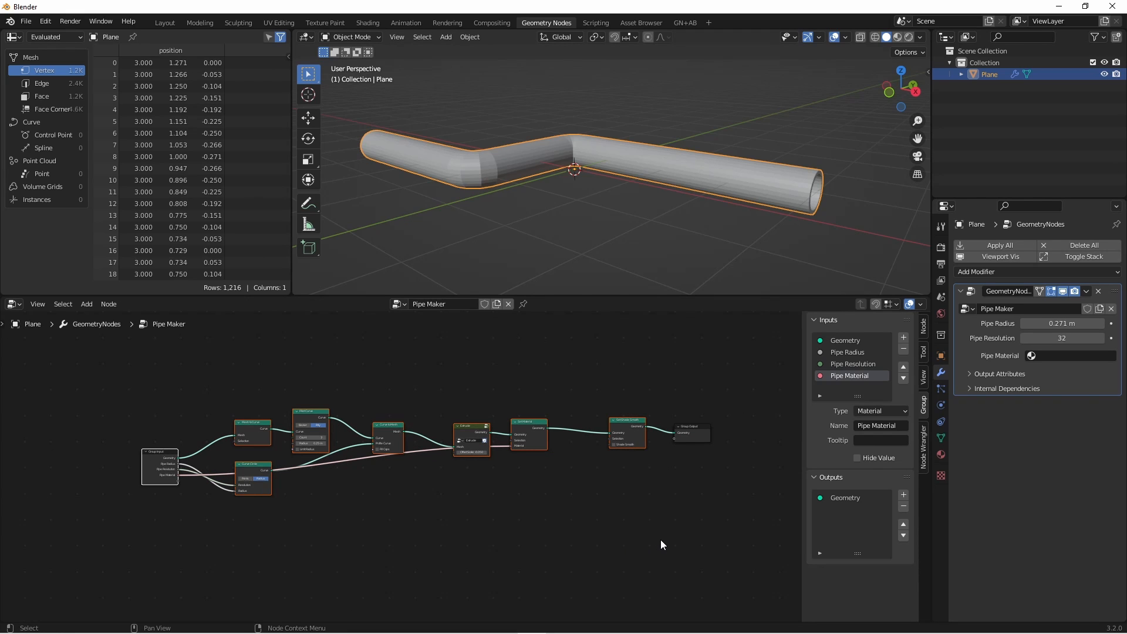
{"action": "key", "text": "ctrl+j"}
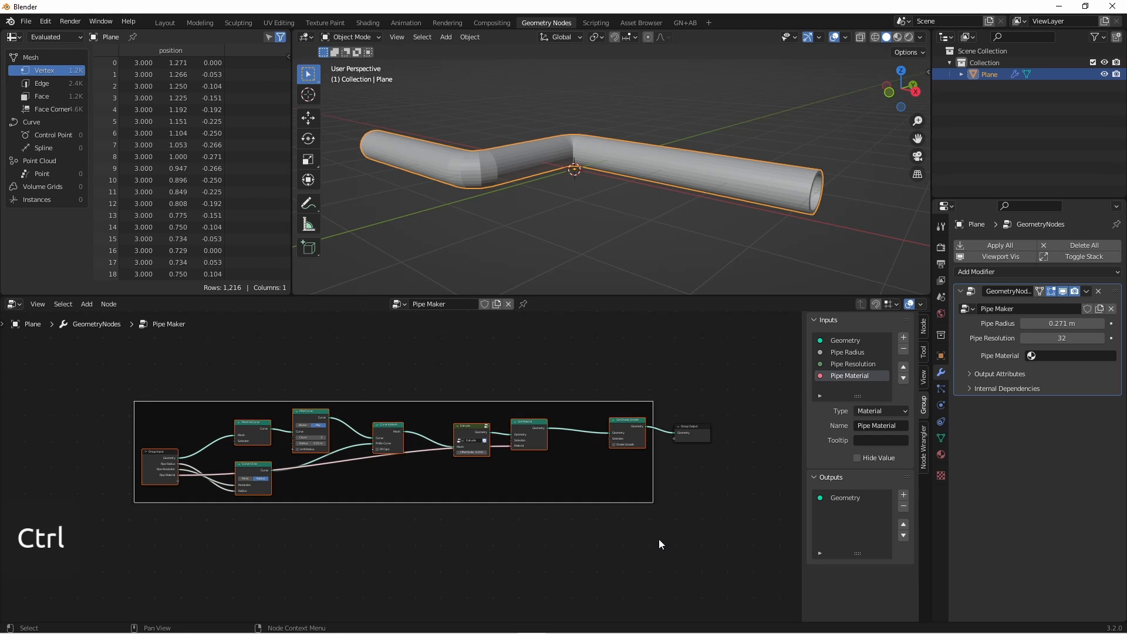
{"action": "key", "text": "F2"}
{"action": "type", "text": "Pipe Setup"}
{"action": "key", "text": "Return"}
{"action": "key", "text": "g"}
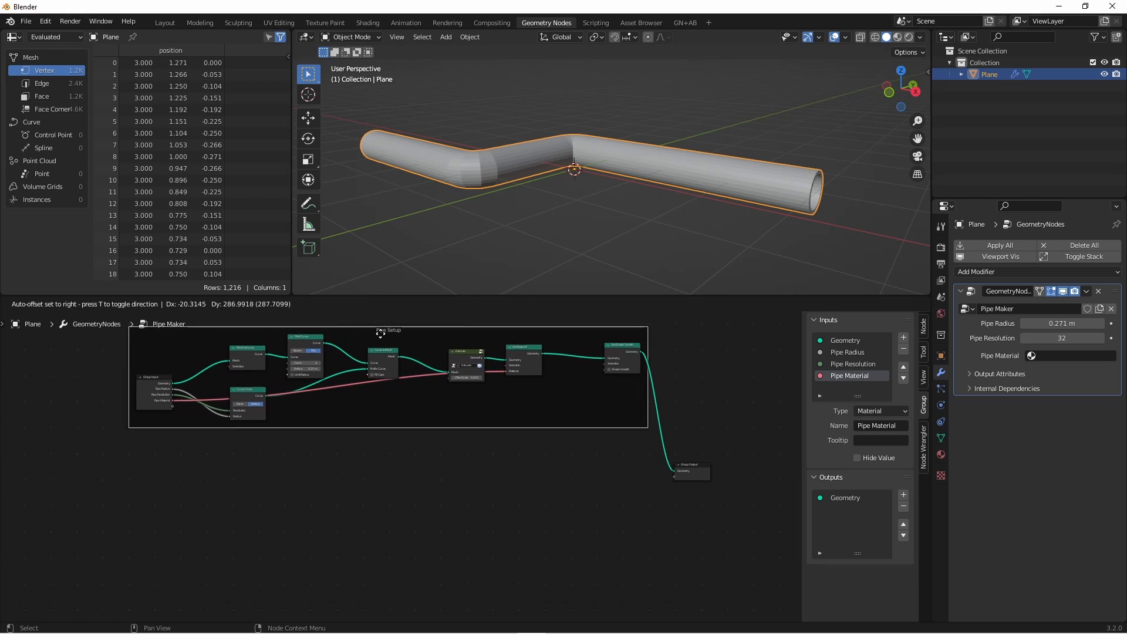
{"action": "left_click", "coordinate": [380, 333]}
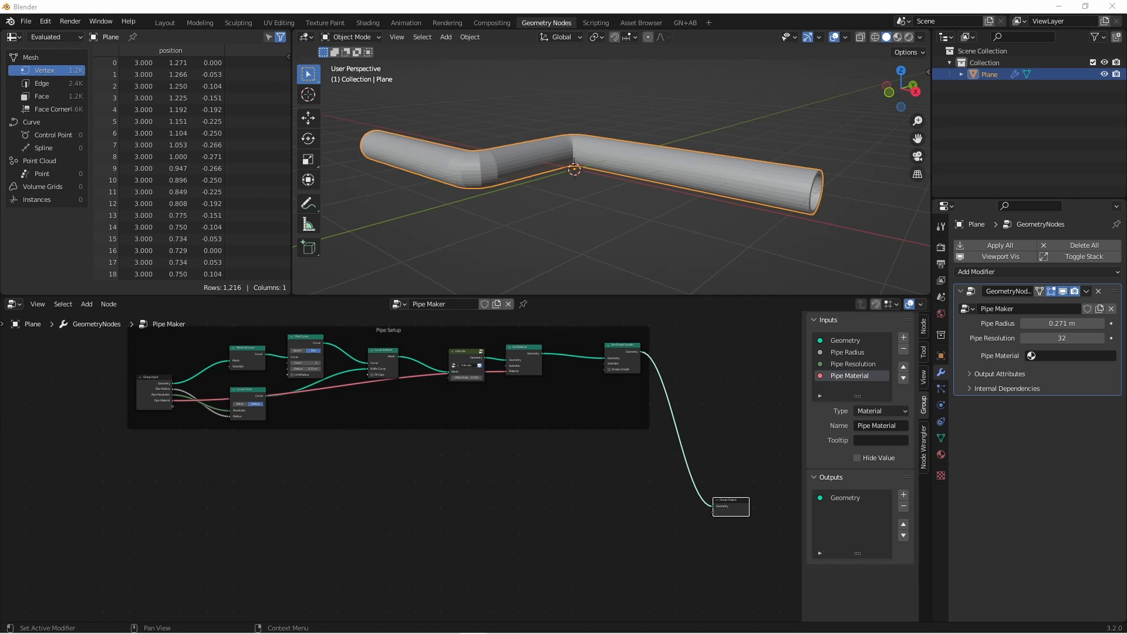
- Show the plane's mesh as wireframe in Edit Mode and add a vertical branch rising from the long straight edge
{"action": "left_click", "coordinate": [697, 174]}
{"action": "key", "text": "Tab"}
{"action": "key", "text": "z"}
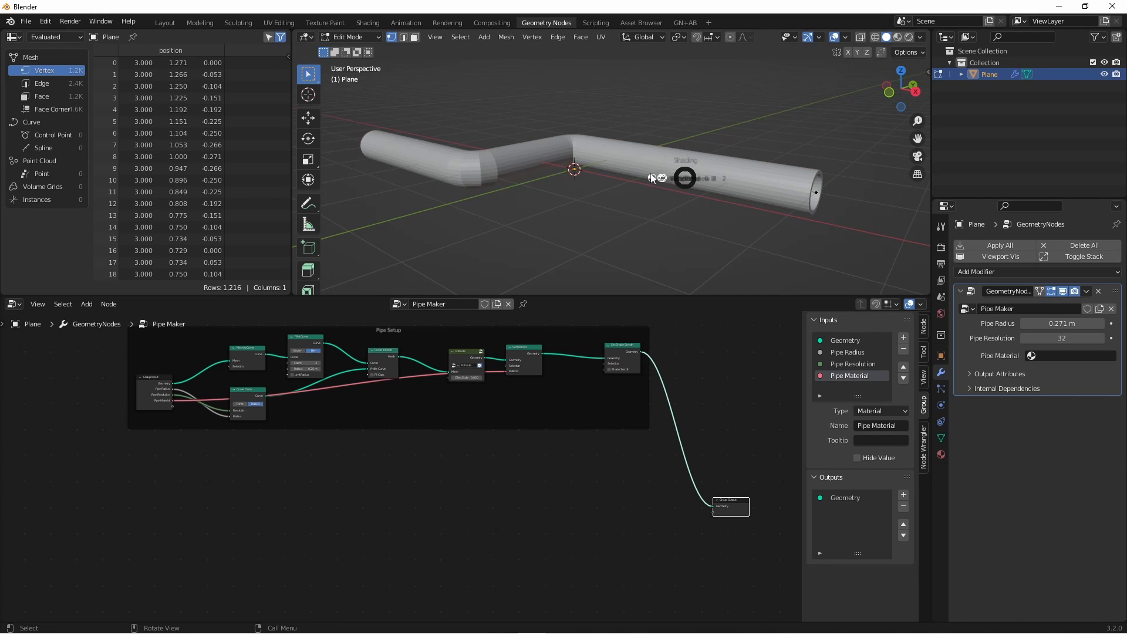
{"action": "left_click", "coordinate": [650, 175]}
{"action": "key", "text": "a"}
{"action": "key", "text": "z"}
{"action": "key", "text": "Tab"}
{"action": "middle_click_drag", "start_coordinate": [745, 182], "coordinate": [844, 187]}
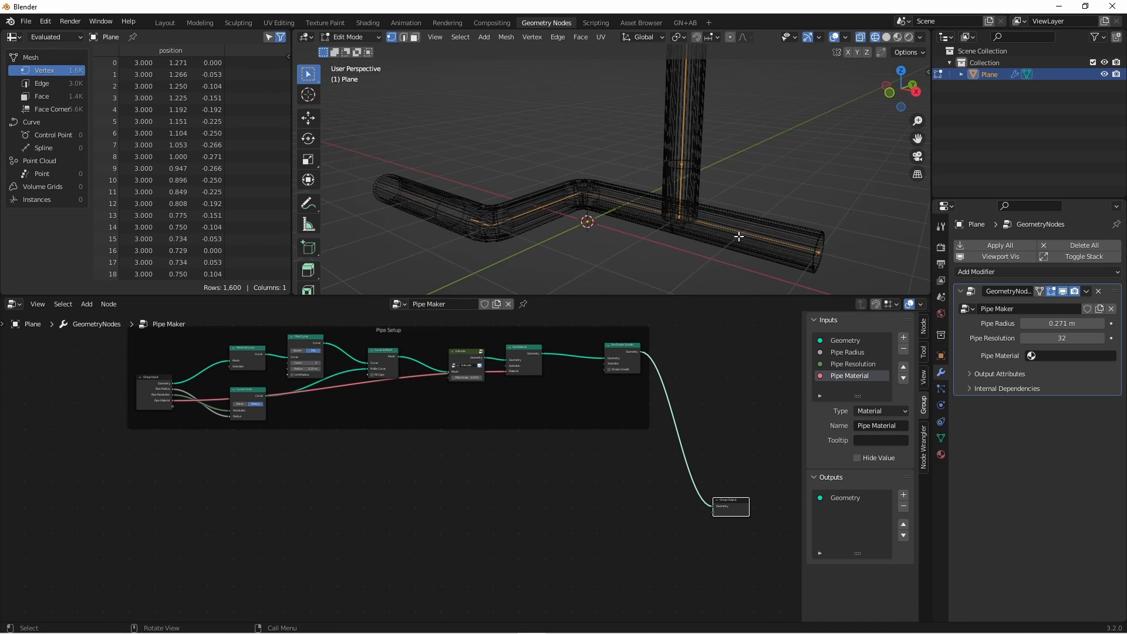
- Cut the edge between the branch junction and the pipe's near open end, and slide the new vertex toward the junction
{"action": "left_click", "coordinate": [680, 217]}
{"action": "key", "text": "g"}
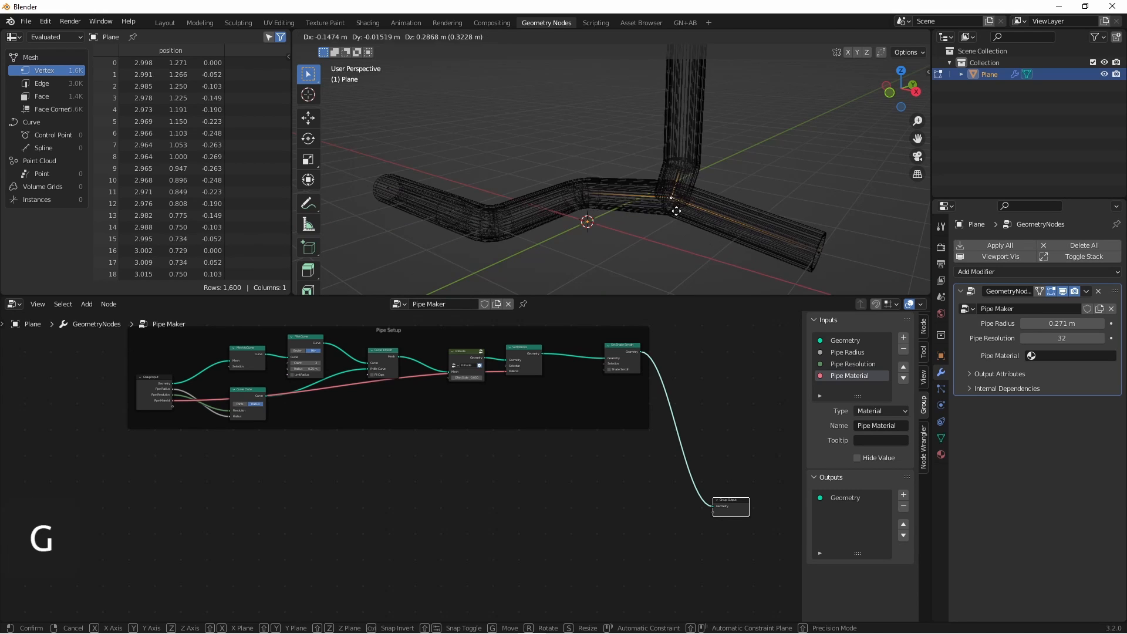
{"action": "left_click", "coordinate": [731, 236]}
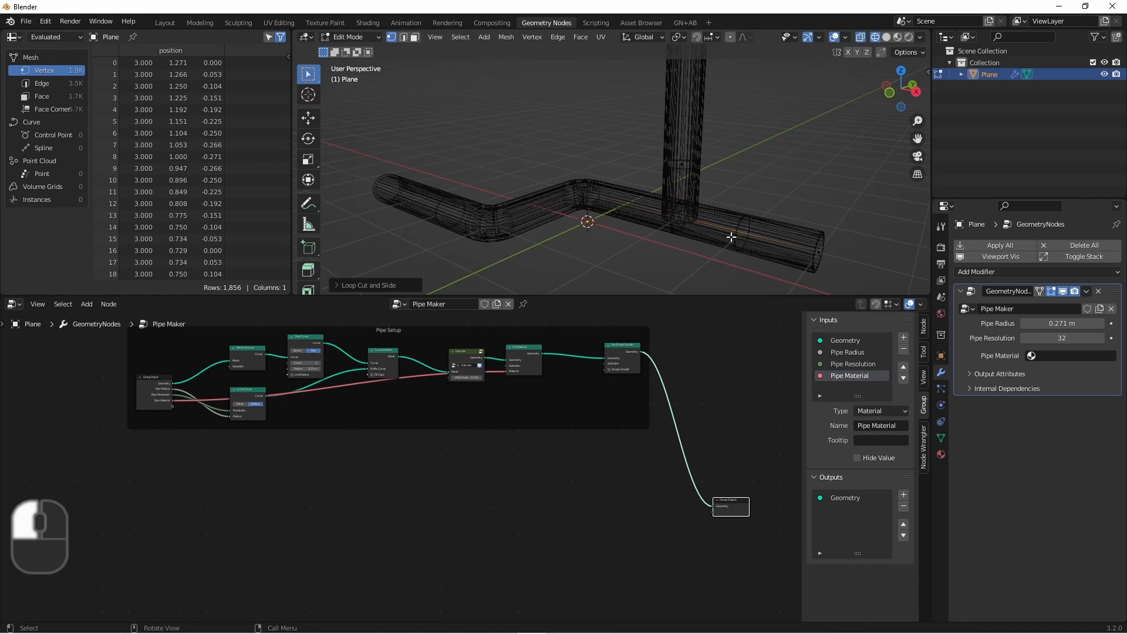
{"action": "key", "text": "g"}
{"action": "key", "text": "g"}
{"action": "left_click", "coordinate": [701, 229]}
- Cut the edge on the opposite side of the branch junction and slide the new vertex toward the junction
{"action": "key", "text": "ctrl+r"}
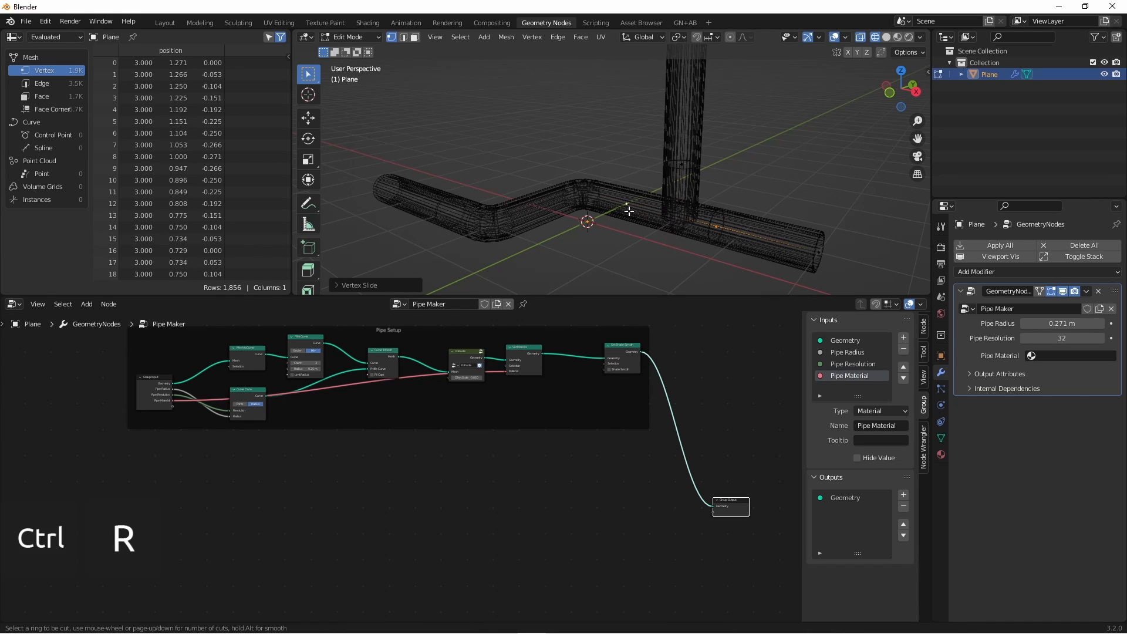
{"action": "left_click", "coordinate": [628, 211]}
{"action": "key", "text": "g"}
{"action": "key", "text": "g"}
{"action": "left_click", "coordinate": [651, 213]}
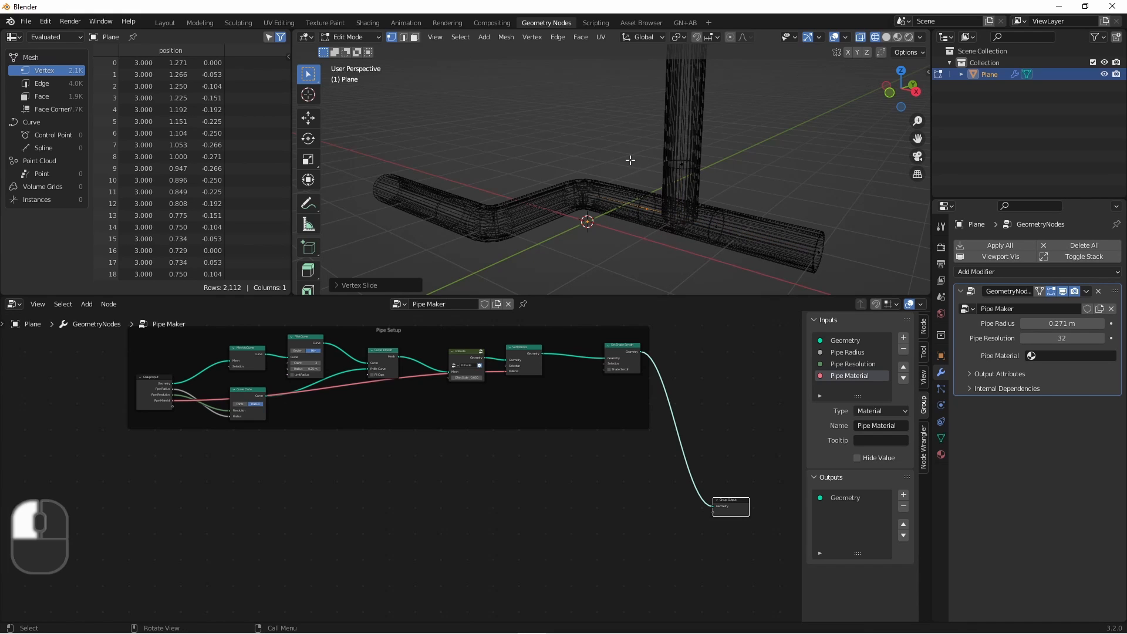
{"action": "left_click_drag", "start_coordinate": [629, 160], "coordinate": [737, 258]}
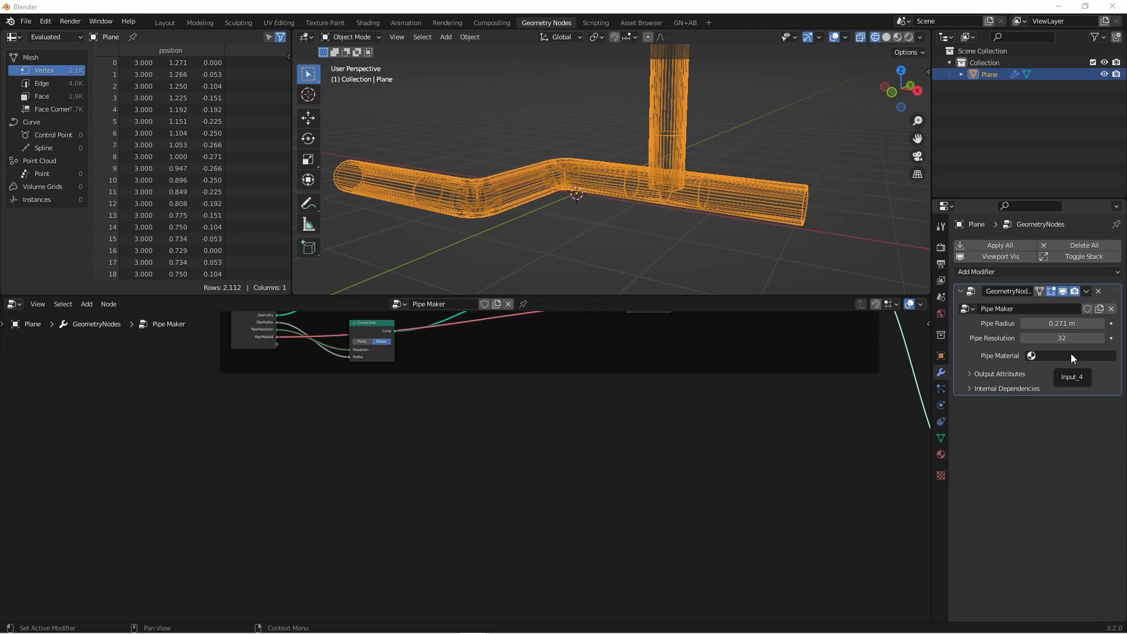
- Add a Vertex Neighbors node in an empty area of the Pipe Maker tree
{"action": "scroll", "coordinate": [587, 546], "scroll_direction": "up", "scroll_amount": 4}
{"action": "middle_click_drag", "start_coordinate": [581, 472], "coordinate": [663, 307]}
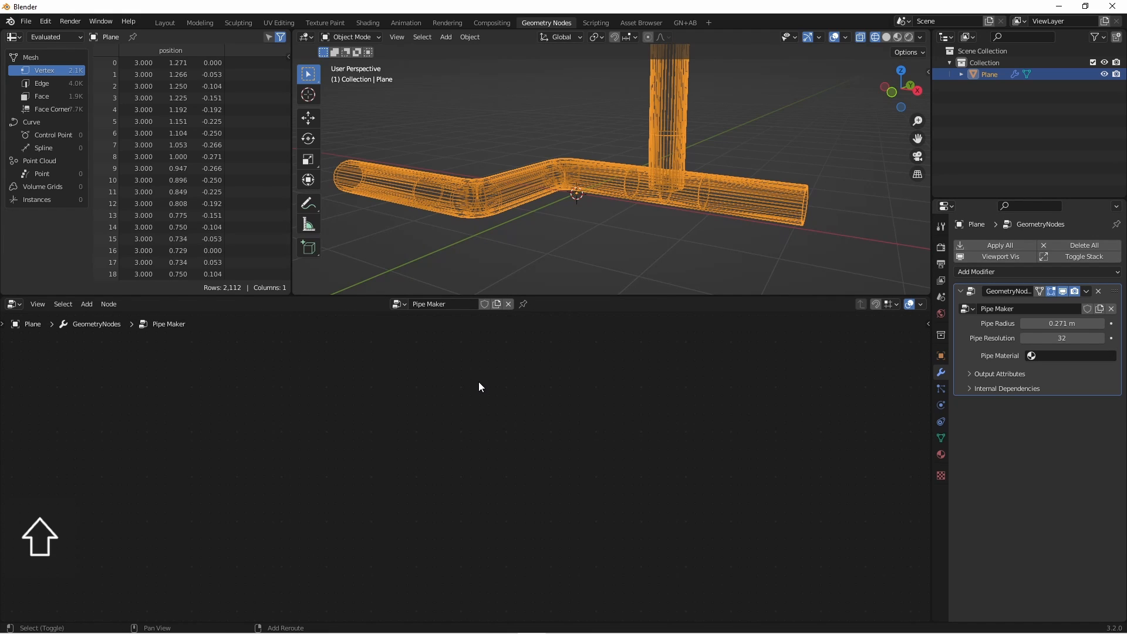
{"action": "key", "text": "shift+a"}
{"action": "mouse_move", "coordinate": [480, 382]}
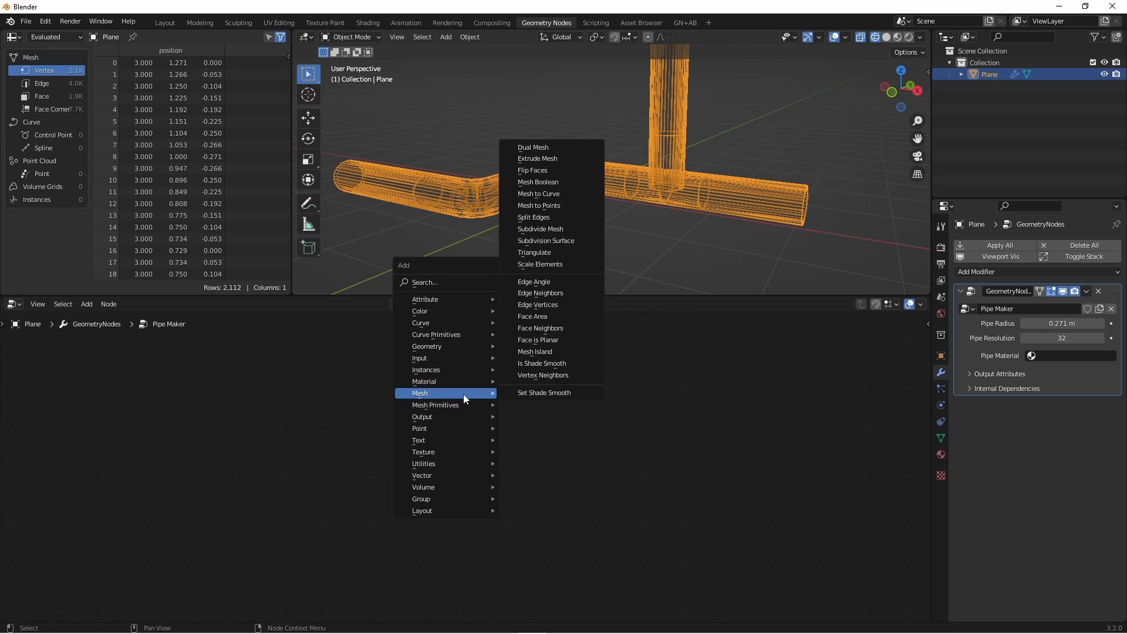
{"action": "left_click", "coordinate": [546, 391]}
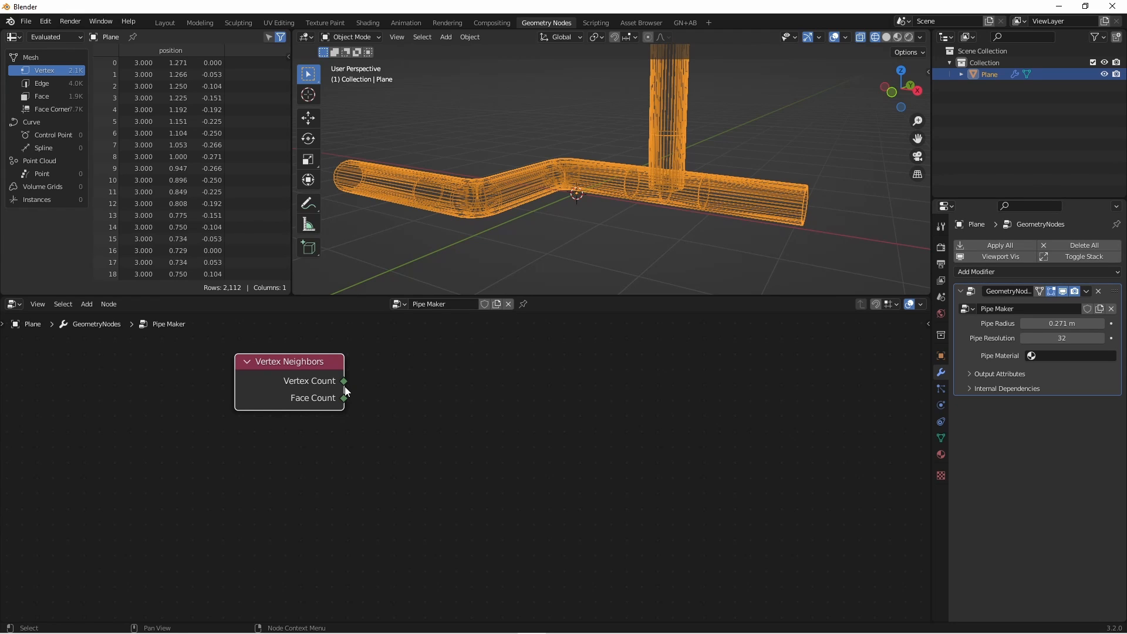
- In Edit Mode, use edge selection to select the three edges meeting at the branch junction
{"action": "key", "text": "Tab"}
{"action": "key", "text": "a"}
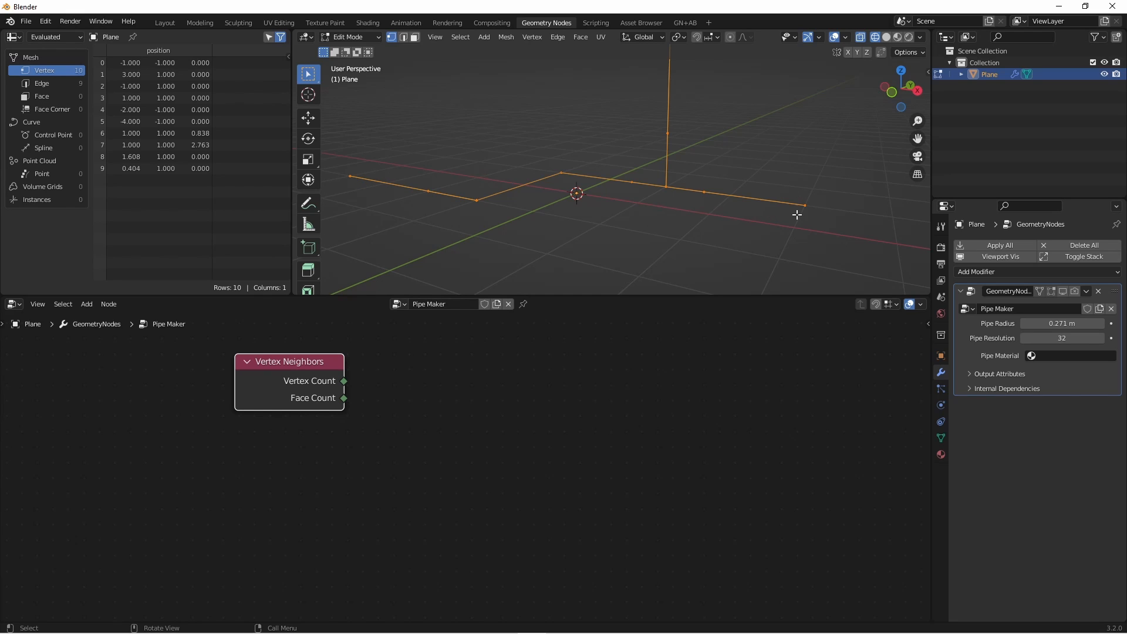
{"action": "key", "text": "3"}
{"action": "left_click", "coordinate": [683, 194]}
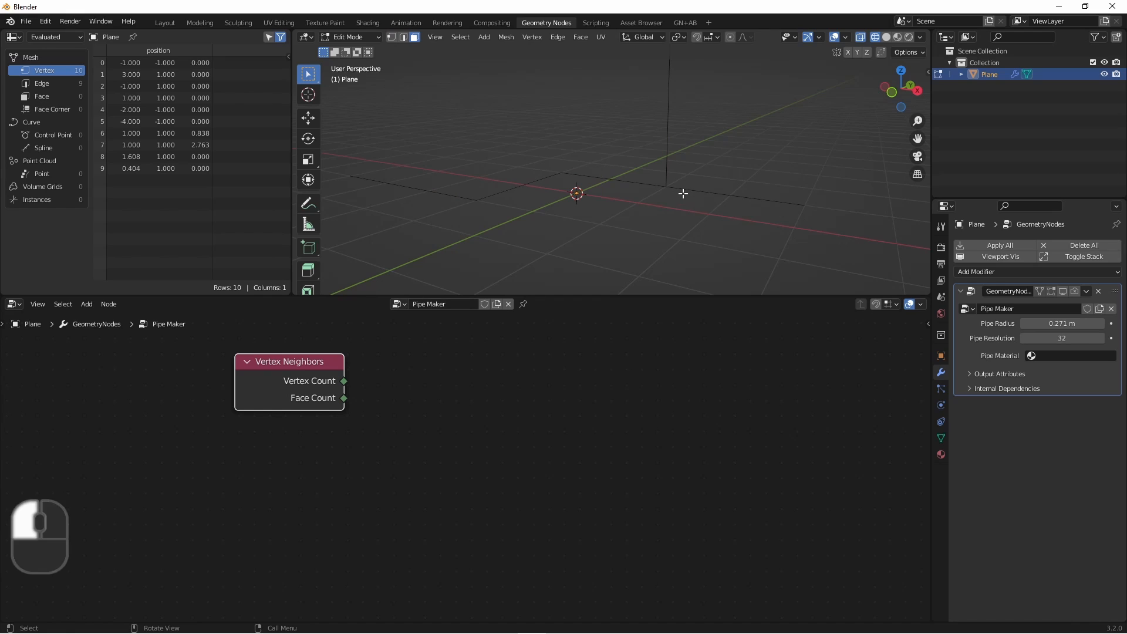
{"action": "key", "text": "2"}
{"action": "left_click", "coordinate": [680, 189]}
{"action": "left_click", "coordinate": [667, 174], "text": "shift"}
{"action": "left_click", "coordinate": [653, 186], "text": "shift"}
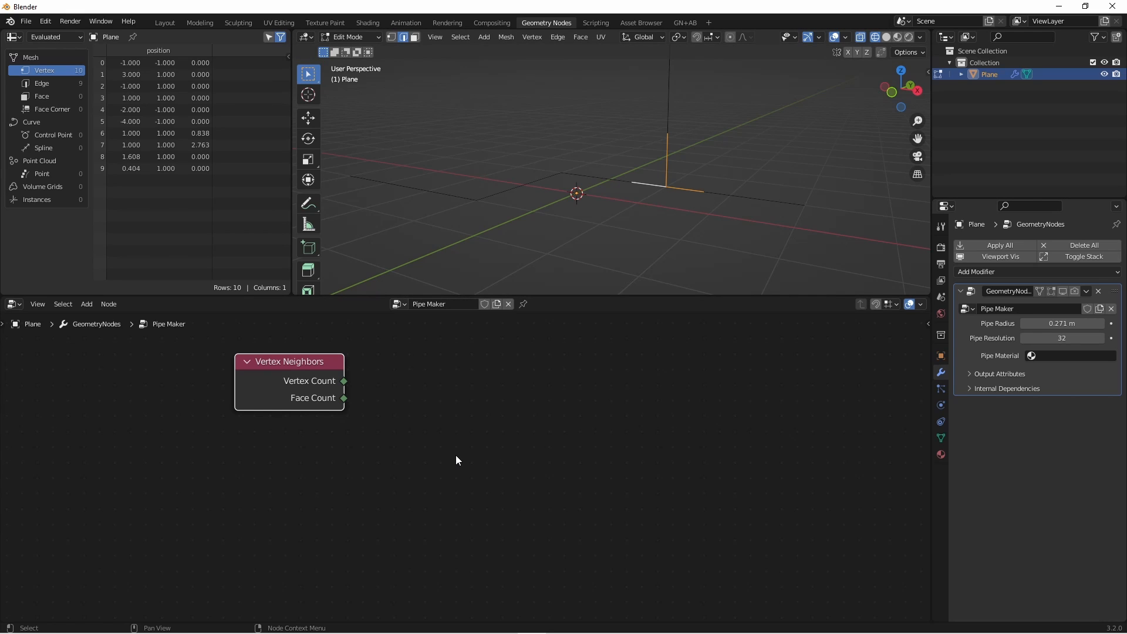
- Add an Edge Vertices node below the Vertex Neighbors node
{"action": "key", "text": "shift"}
{"action": "key", "text": "shift+a"}
{"action": "mouse_move", "coordinate": [461, 454]}
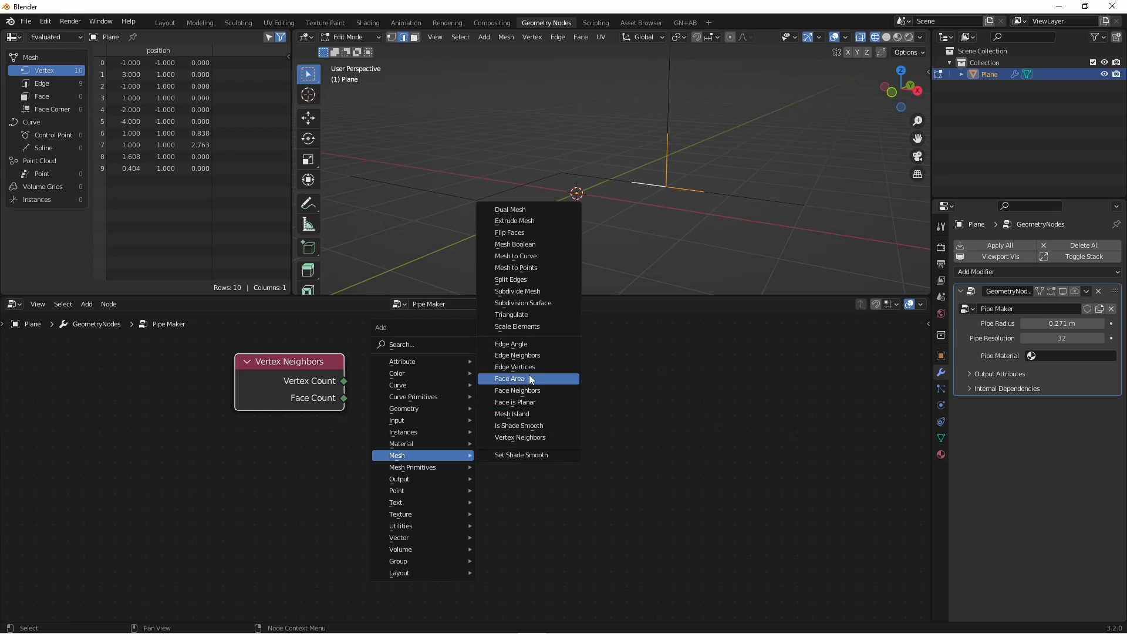
{"action": "left_click", "coordinate": [531, 375]}
{"action": "left_click", "coordinate": [322, 432]}
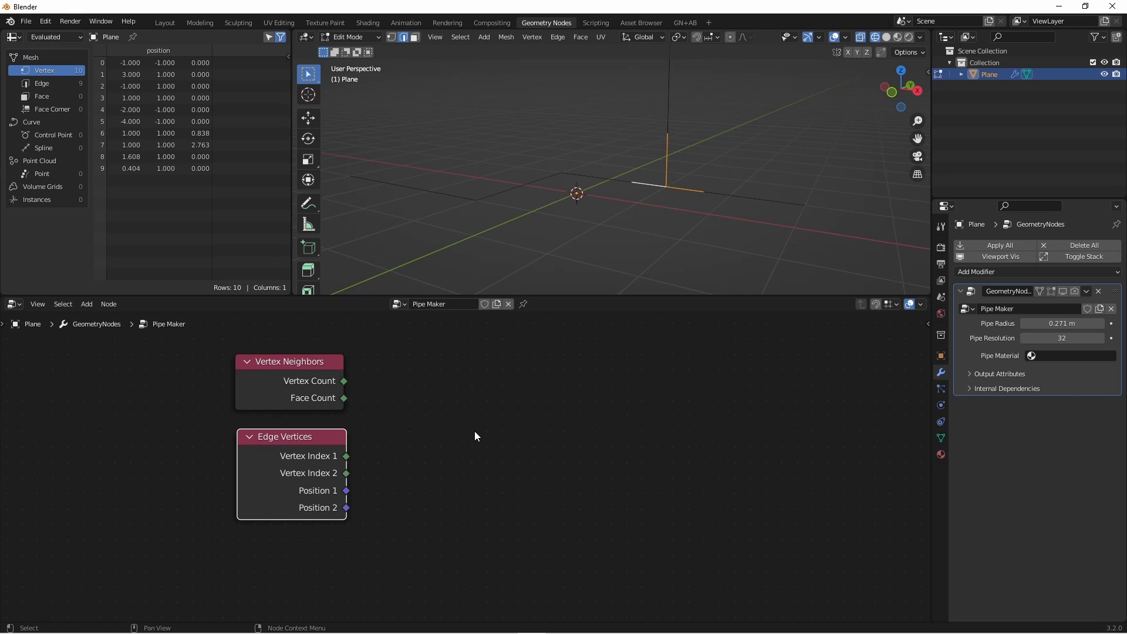
- Add a Field at Index node beside the two input nodes and set its data type to Integer
{"action": "key", "text": "shift+a"}
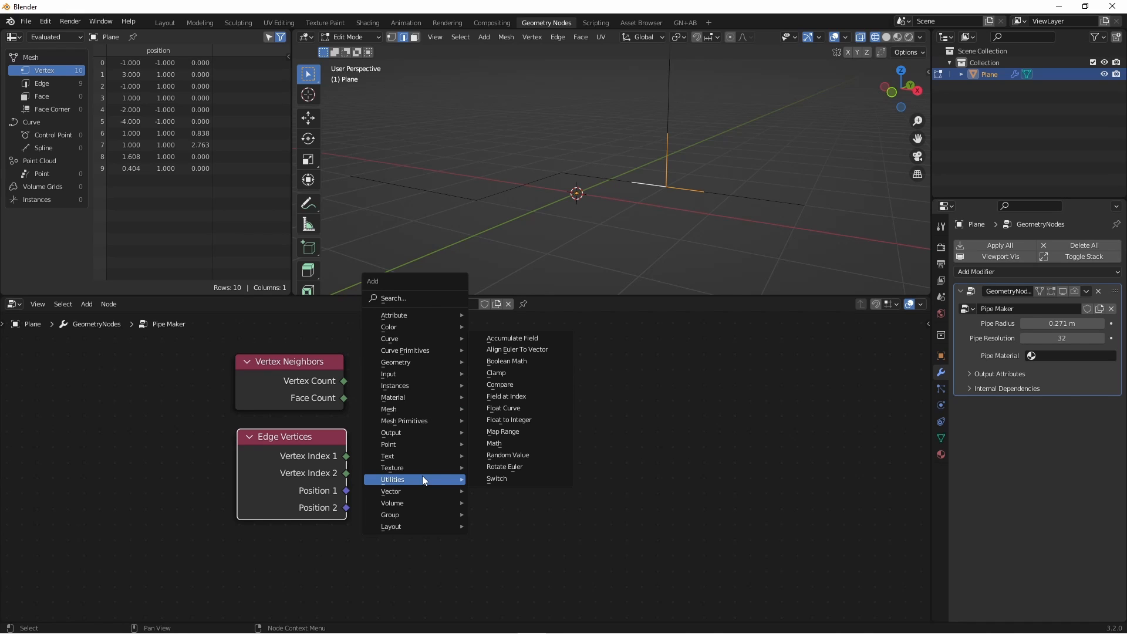
{"action": "key", "text": "Escape"}
{"action": "key", "text": "shift+a"}
{"action": "mouse_move", "coordinate": [379, 472]}
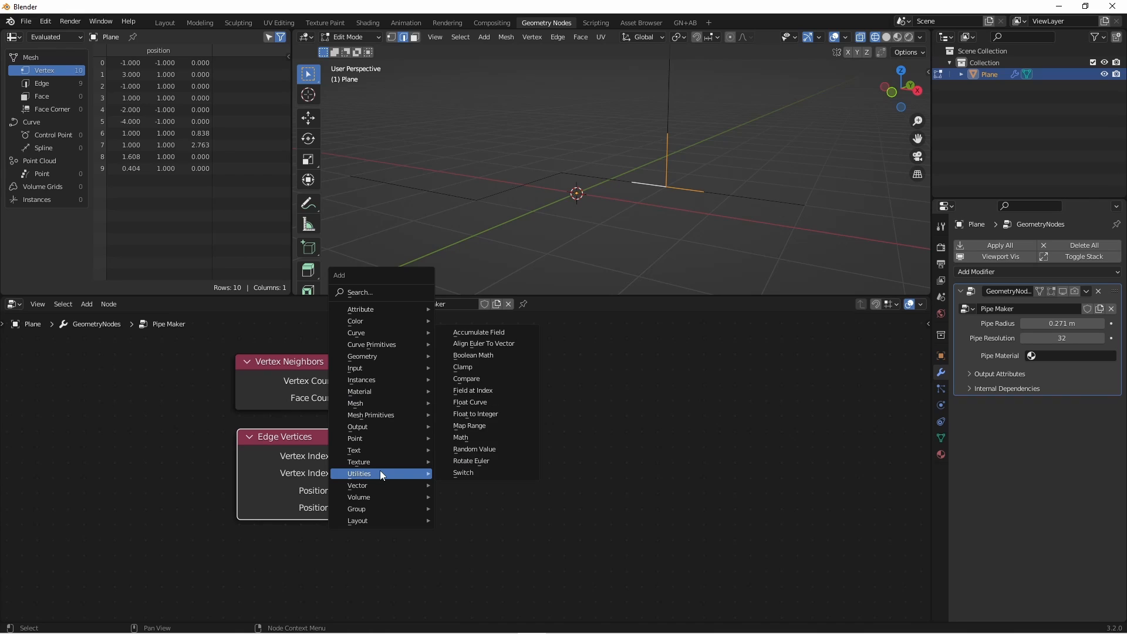
{"action": "left_click", "coordinate": [490, 390]}
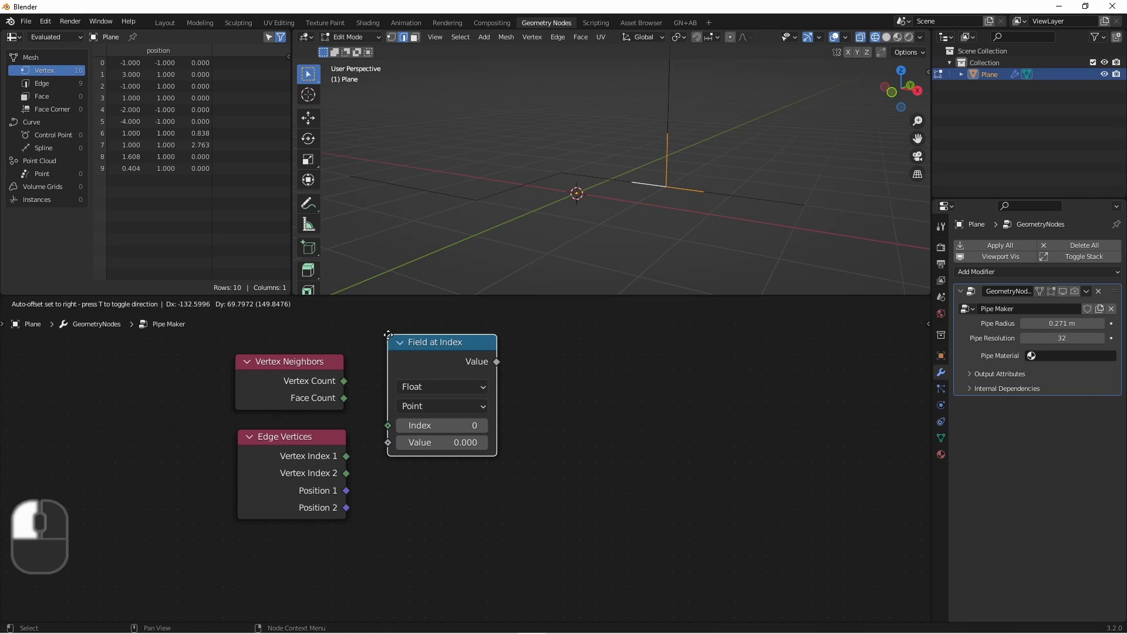
{"action": "left_click", "coordinate": [372, 496]}
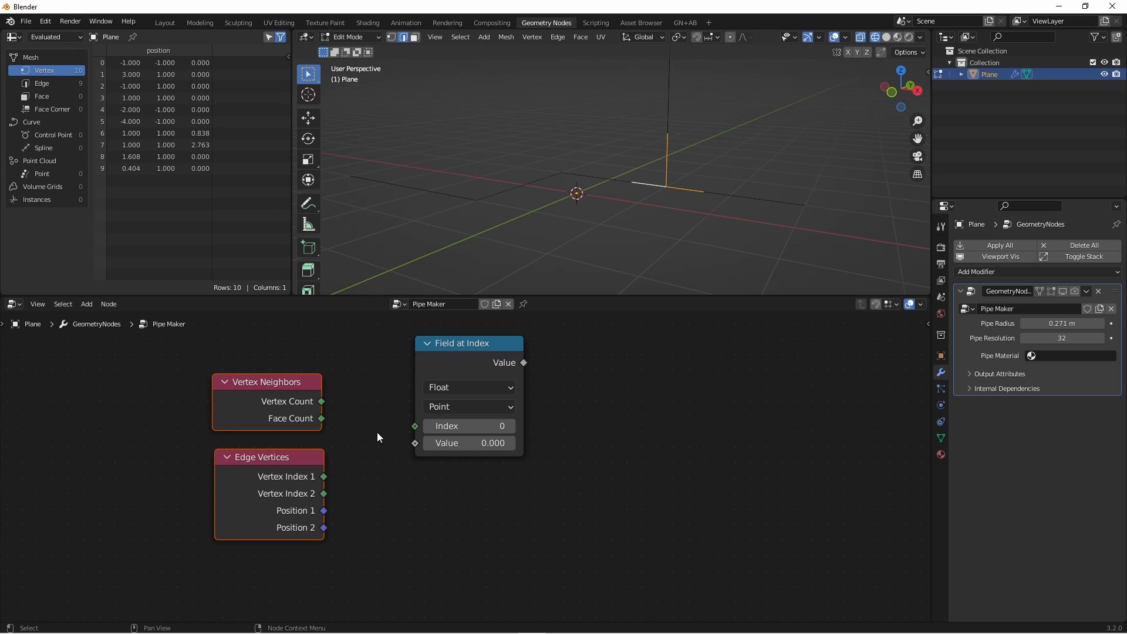
{"action": "left_click", "coordinate": [467, 390]}
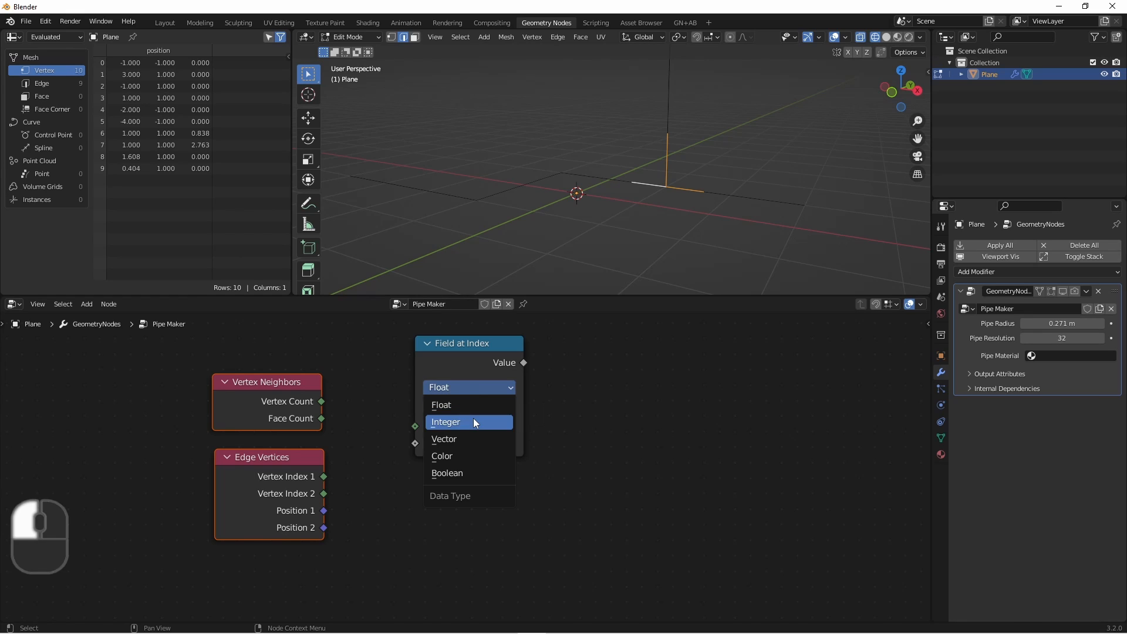
{"action": "left_click", "coordinate": [473, 418]}
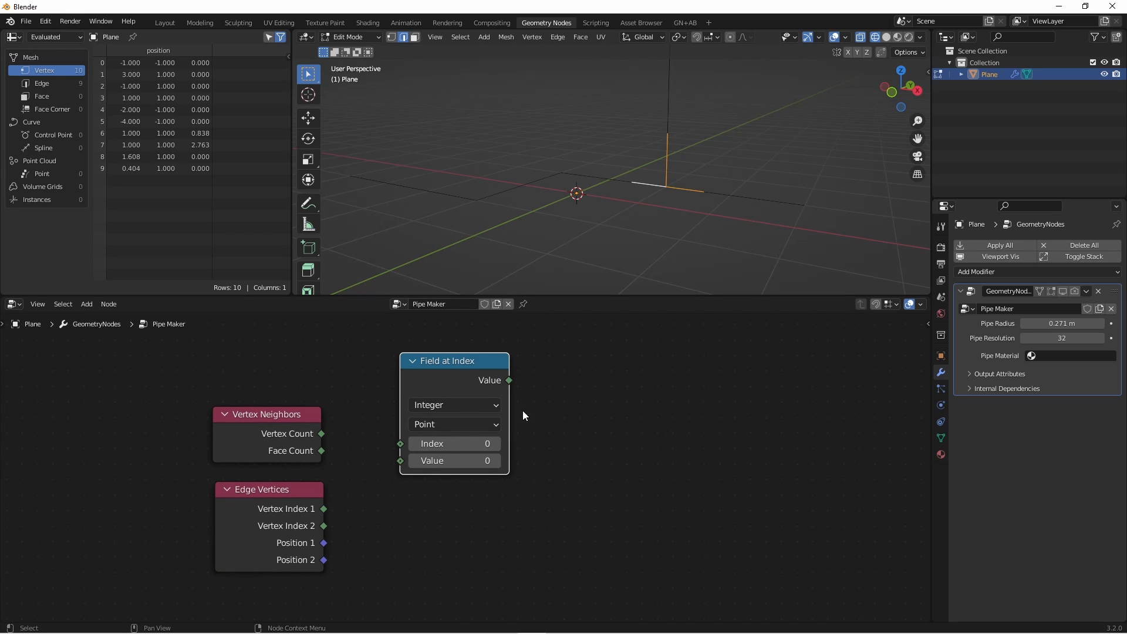
- Link Vertex Index 1 to Field at Index's Index and the Vertex Neighbors Vertex Count to its Value
{"action": "left_click_drag", "start_coordinate": [323, 510], "coordinate": [401, 444]}
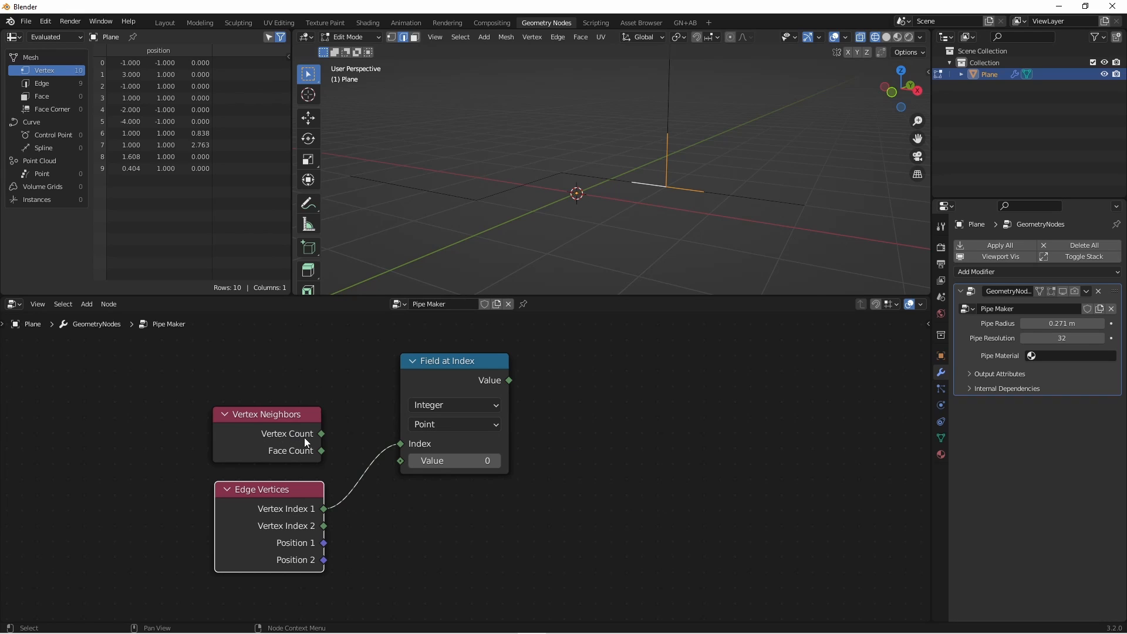
{"action": "left_click", "coordinate": [320, 433]}
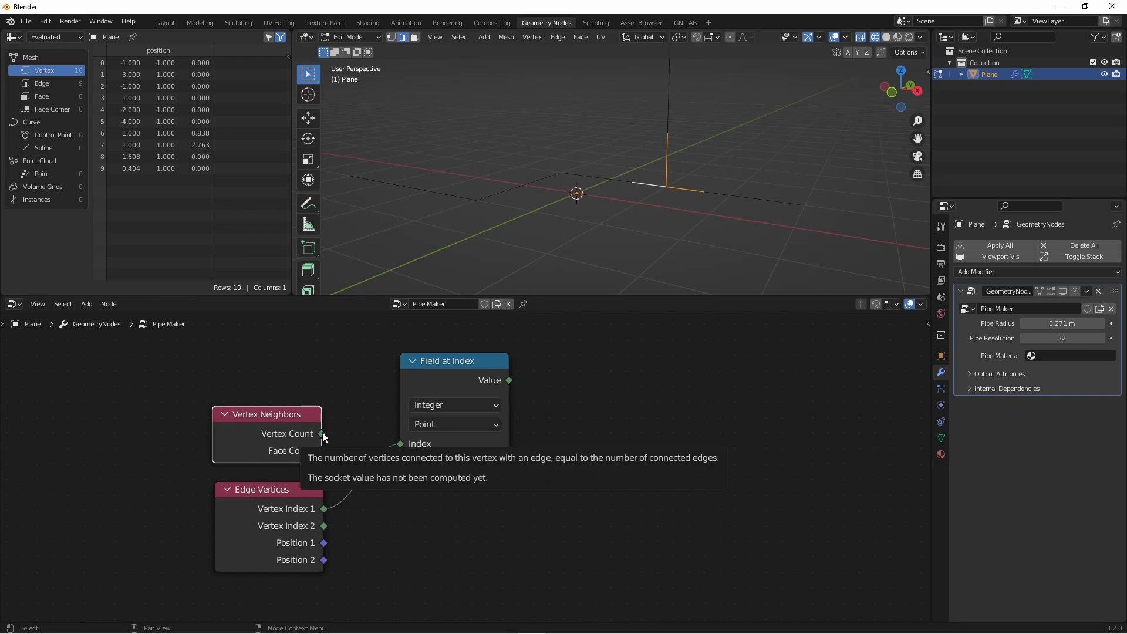
{"action": "left_click_drag", "start_coordinate": [322, 433], "coordinate": [407, 458]}
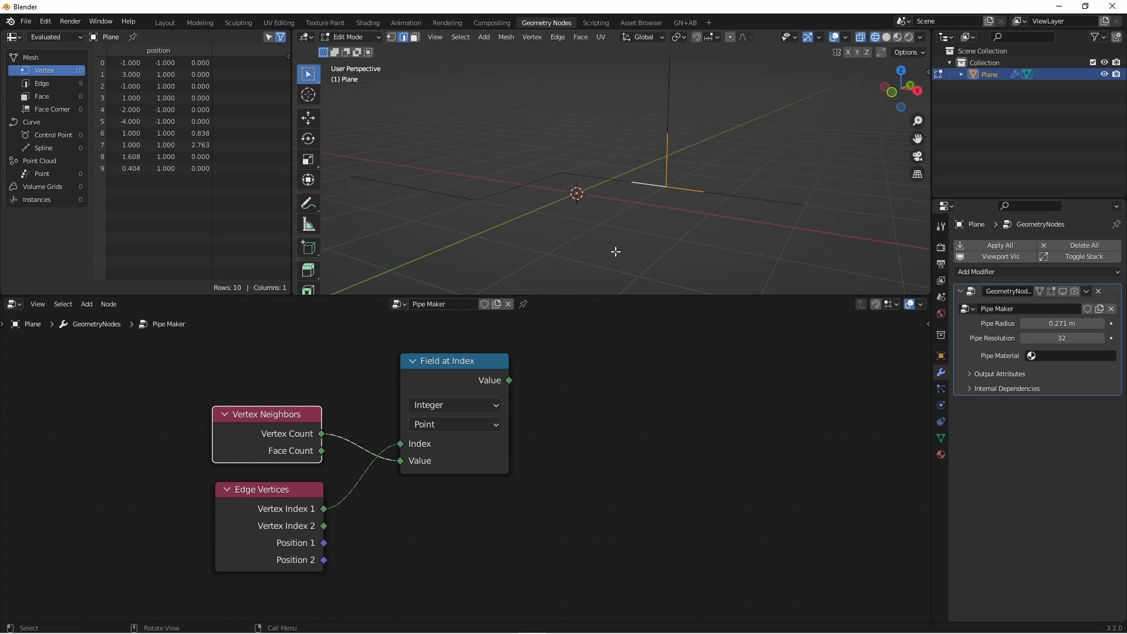
- Duplicate Field at Index below the original, linking Vertex Index 2 to its Index and Face Count to its Value
{"action": "left_click", "coordinate": [460, 383]}
{"action": "key", "text": "shift+d"}
{"action": "left_click", "coordinate": [466, 534]}
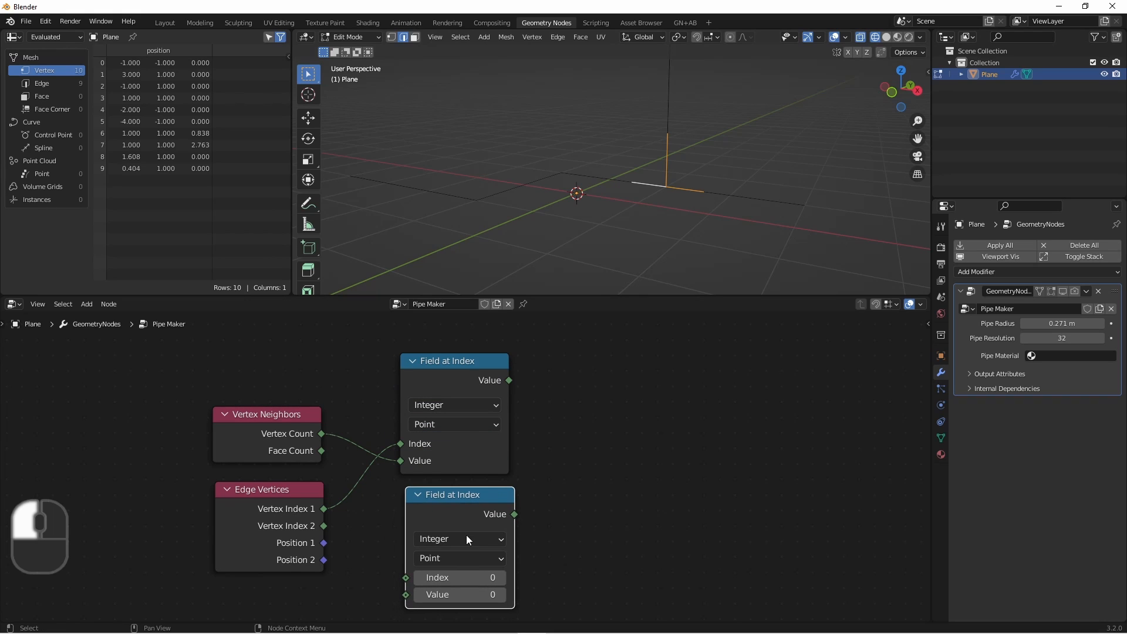
{"action": "left_click_drag", "start_coordinate": [324, 526], "coordinate": [402, 580]}
{"action": "left_click_drag", "start_coordinate": [321, 451], "coordinate": [403, 592]}
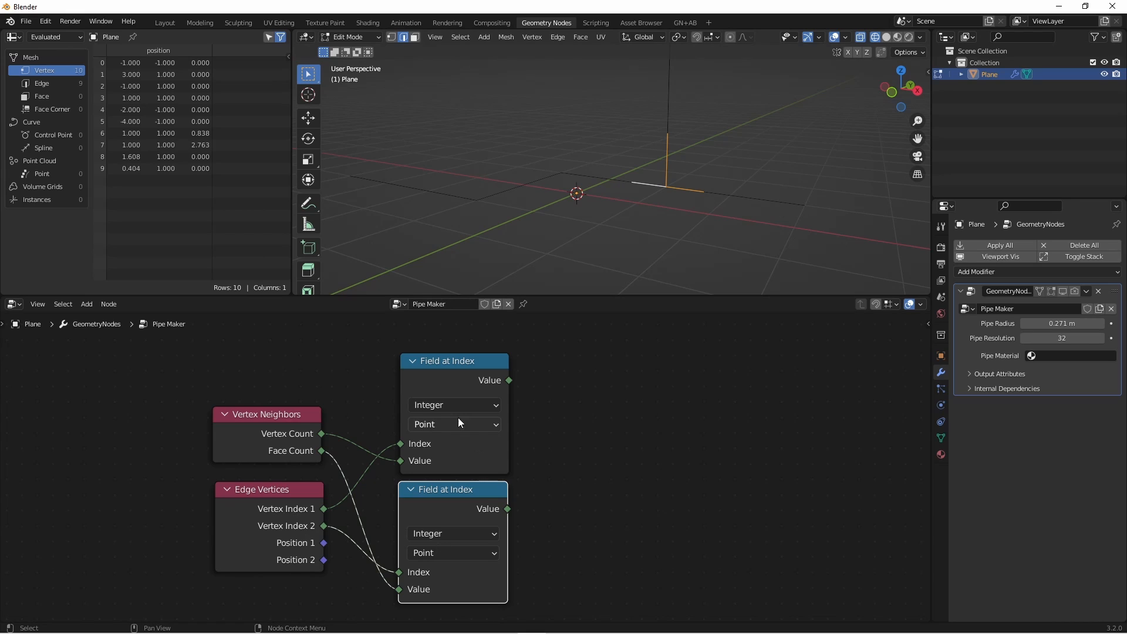
{"action": "left_click", "coordinate": [655, 376]}
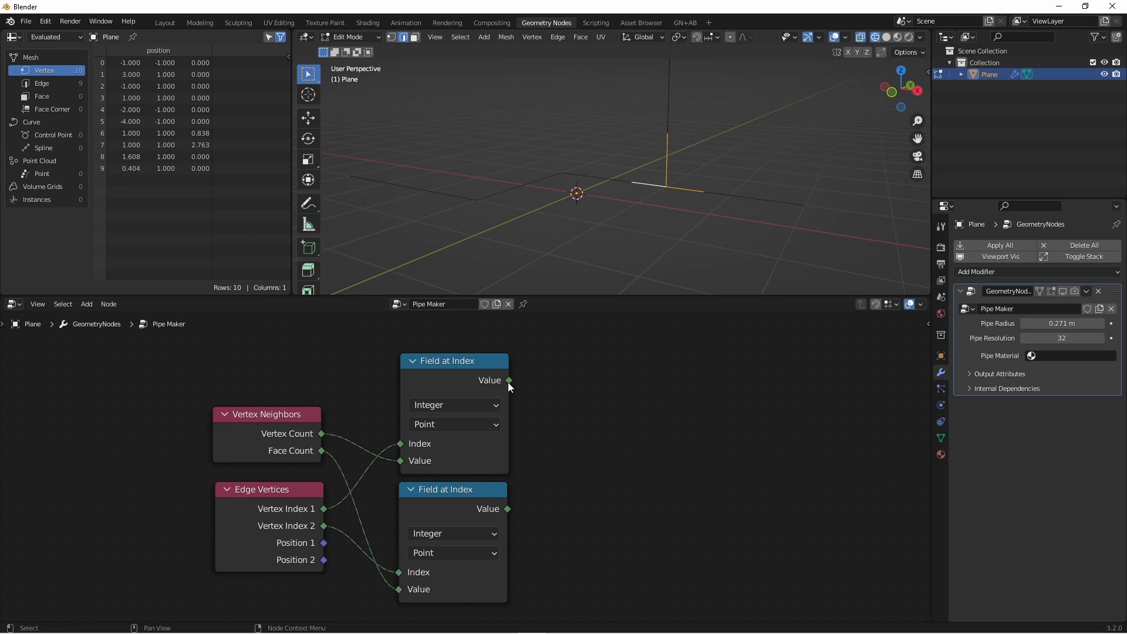
- Add an integer Greater Than or Equal comparison fed by the first Field at Index, with B set to 3
{"action": "left_click_drag", "start_coordinate": [508, 382], "coordinate": [605, 386]}
{"action": "type", "text": "grs"}
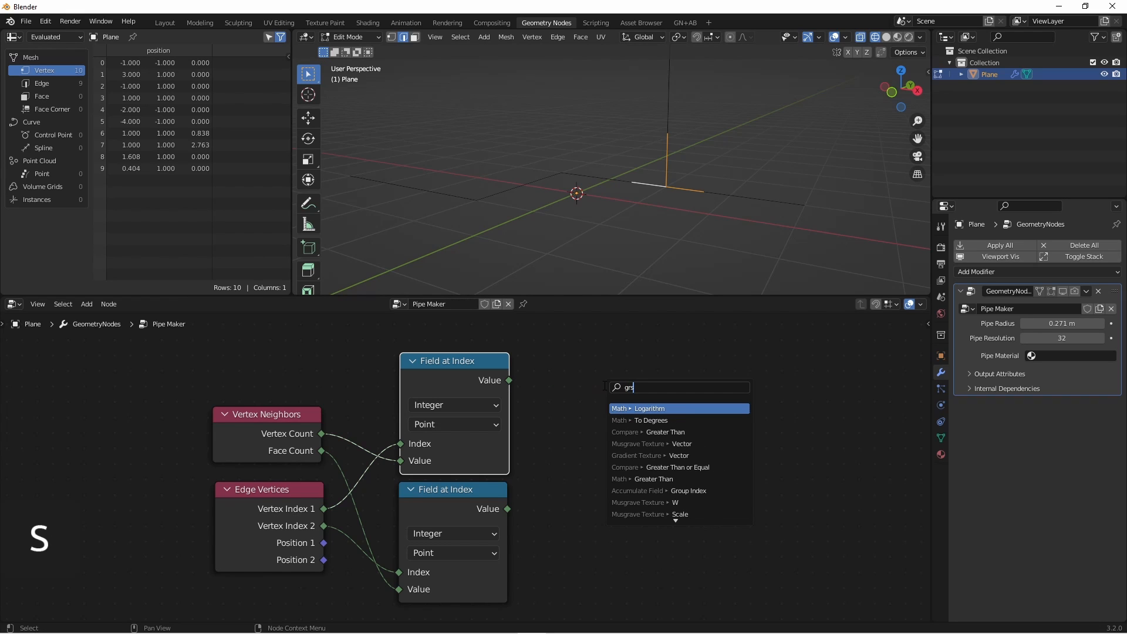
{"action": "key", "text": "BackSpace"}
{"action": "key", "text": "Return"}
{"action": "left_click", "coordinate": [576, 397]}
{"action": "left_click", "coordinate": [606, 450]}
{"action": "type", "text": "4"}
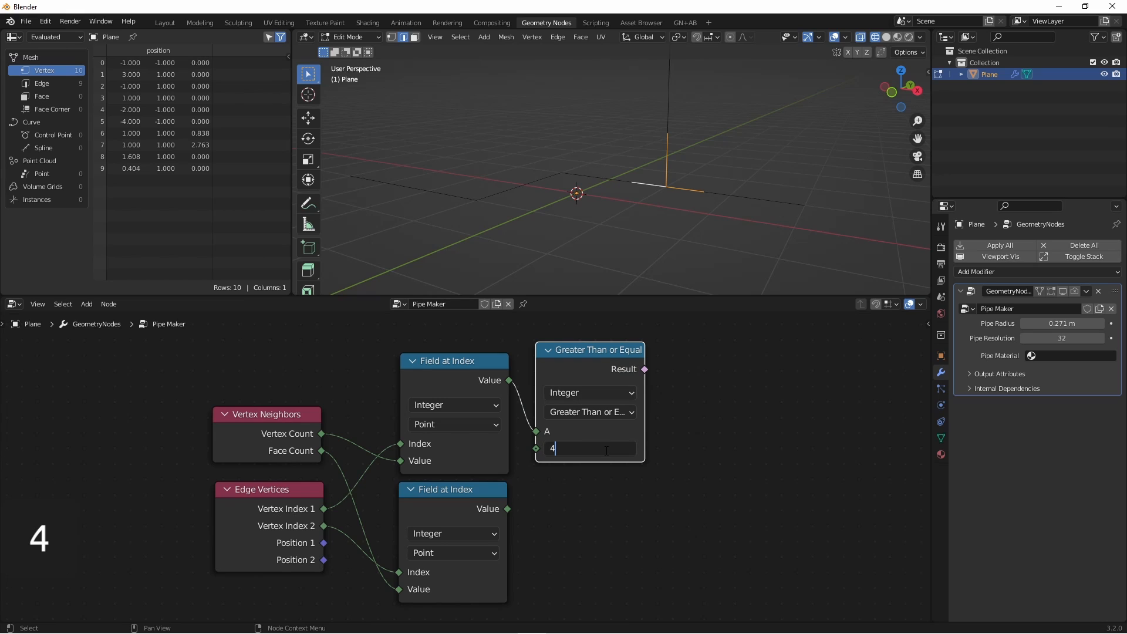
{"action": "key", "text": "BackSpace"}
{"action": "type", "text": "3"}
{"action": "key", "text": "Return"}
- Duplicate the Greater Than or Equal node below and link the second Field at Index's value to its A input
{"action": "key", "text": "shift+d"}
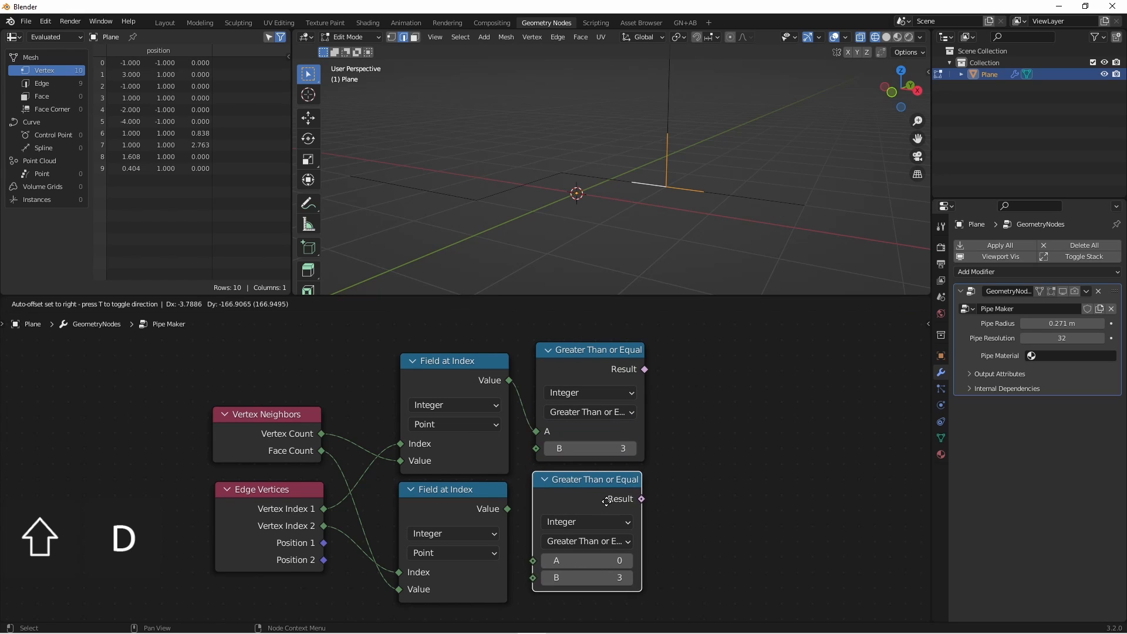
{"action": "left_click", "coordinate": [608, 513]}
{"action": "left_click_drag", "start_coordinate": [507, 507], "coordinate": [535, 572]}
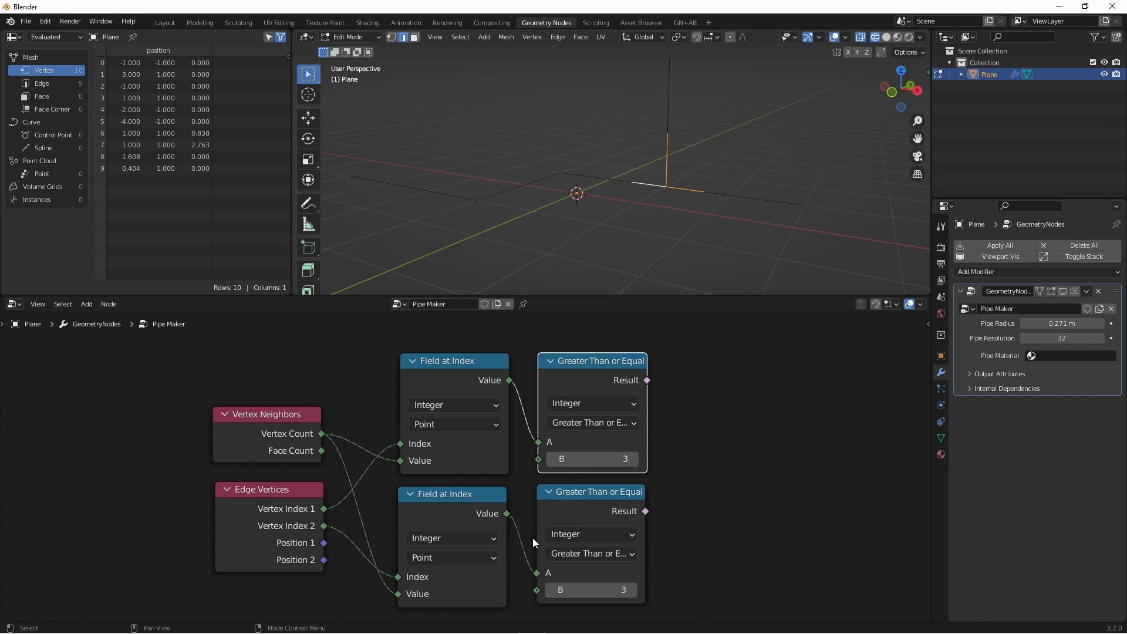
- Add a Boolean Math node set to Or and link both Greater Than or Equal results into it
{"action": "key", "text": "shift+a"}
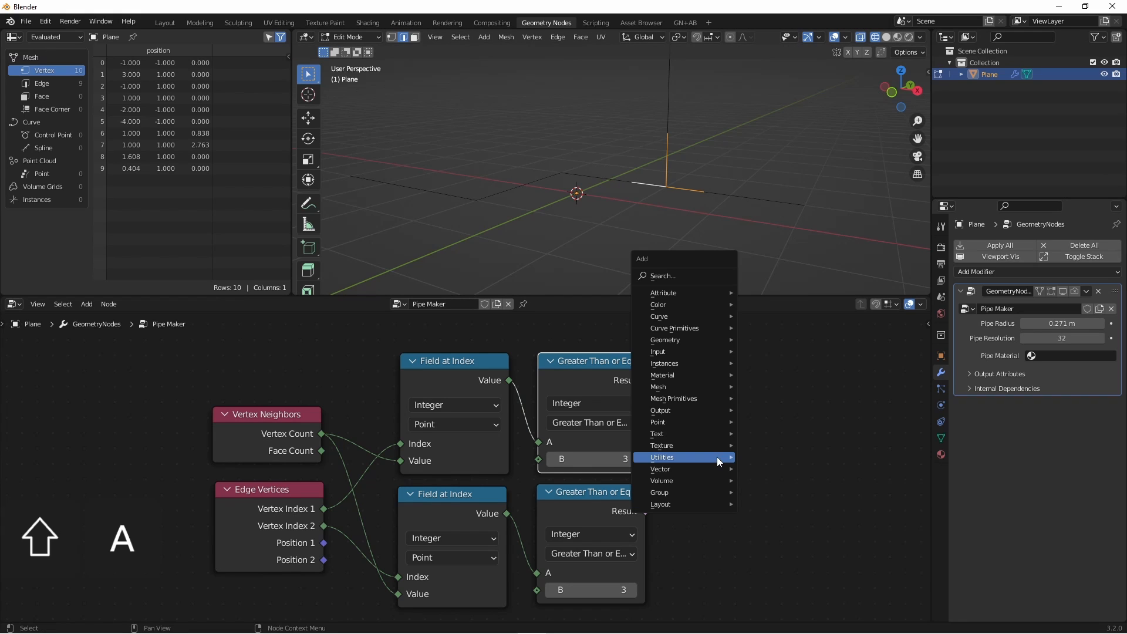
{"action": "mouse_move", "coordinate": [716, 457]}
{"action": "left_click", "coordinate": [792, 482]}
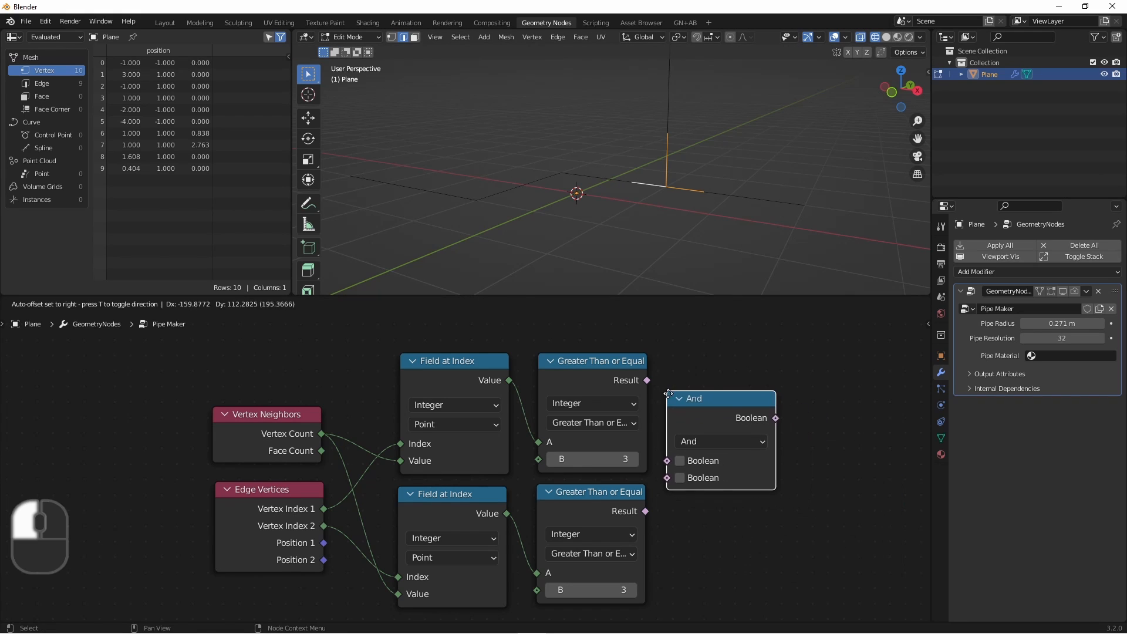
{"action": "left_click", "coordinate": [731, 438]}
{"action": "left_click", "coordinate": [733, 439]}
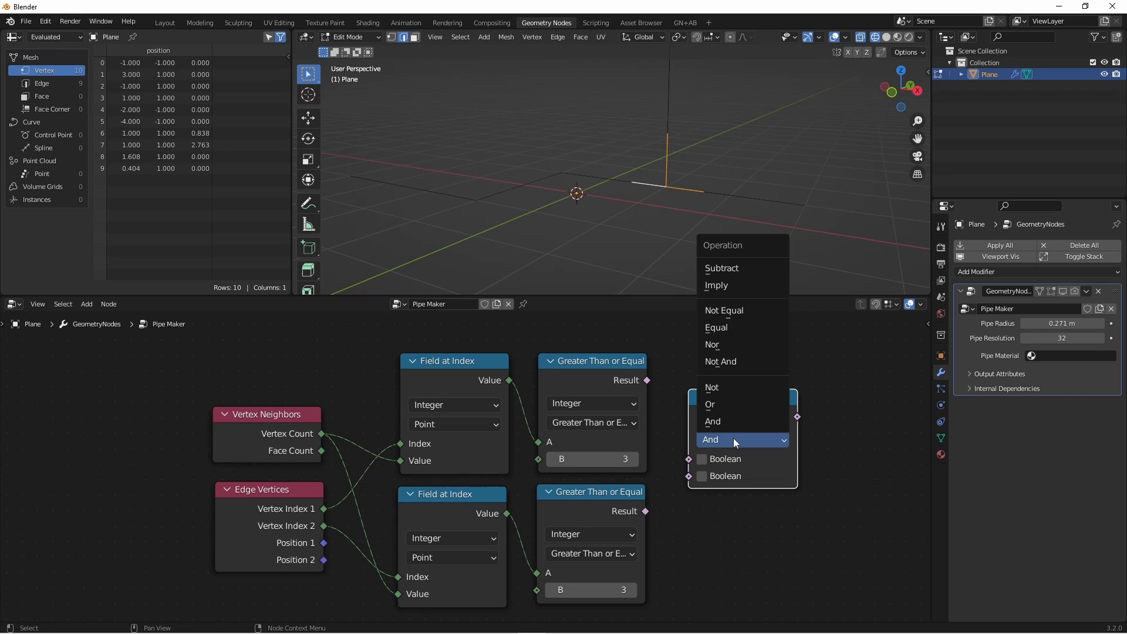
{"action": "left_click", "coordinate": [730, 405]}
{"action": "left_click_drag", "start_coordinate": [647, 381], "coordinate": [688, 459]}
{"action": "left_click_drag", "start_coordinate": [645, 511], "coordinate": [688, 476]}
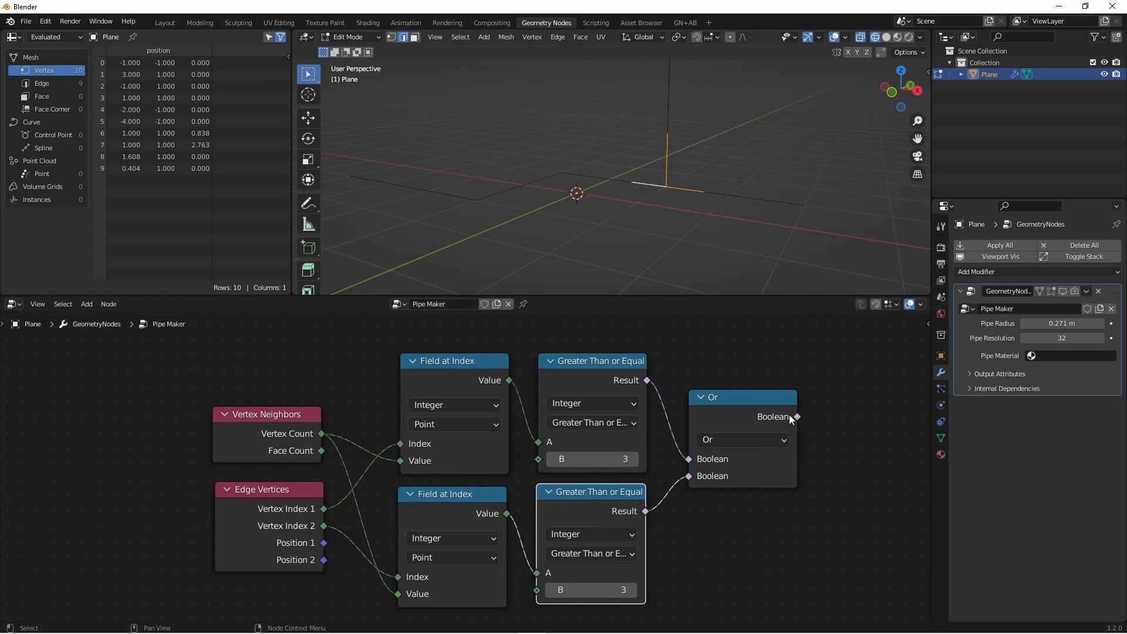
- Select all the junction-detection nodes and add a Group Input node beside them
{"action": "scroll", "coordinate": [740, 452], "scroll_direction": "down", "scroll_amount": 2}
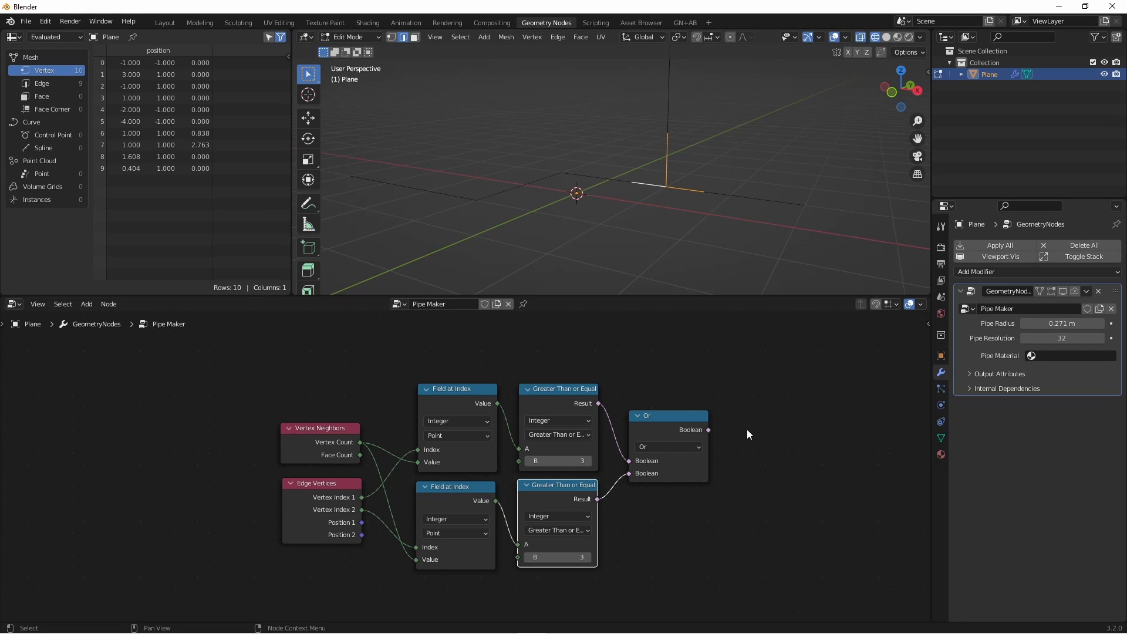
{"action": "scroll", "coordinate": [739, 455], "scroll_direction": "down", "scroll_amount": 3}
{"action": "scroll", "coordinate": [720, 440], "scroll_direction": "up", "scroll_amount": 3}
{"action": "key", "text": "a"}
{"action": "key", "text": "shift+a"}
{"action": "mouse_move", "coordinate": [142, 473]}
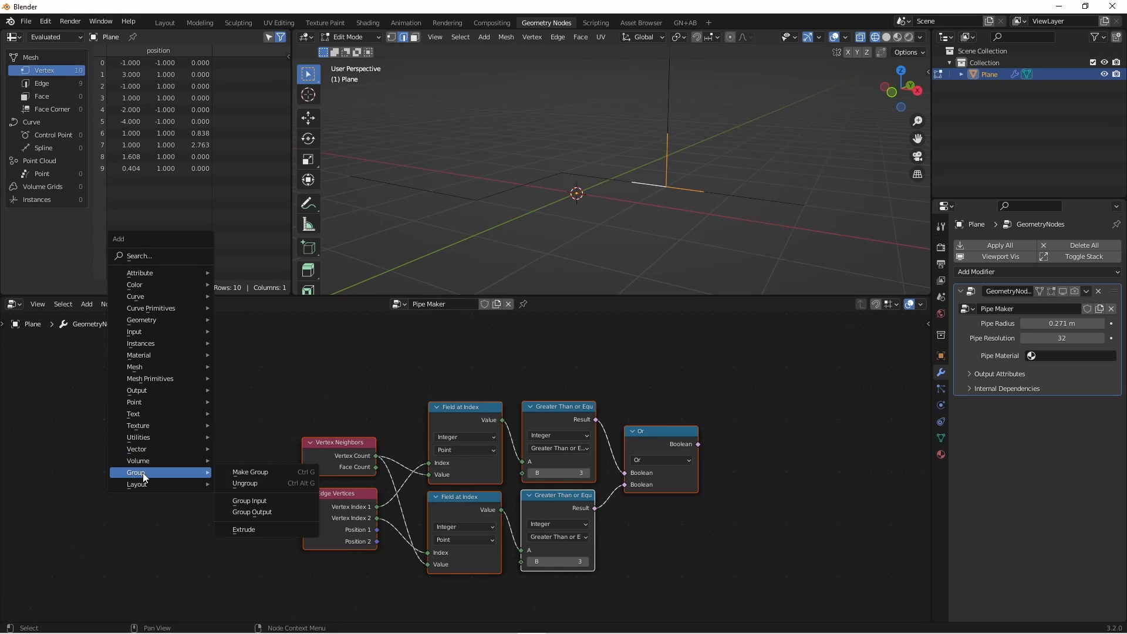
{"action": "left_click", "coordinate": [241, 503]}
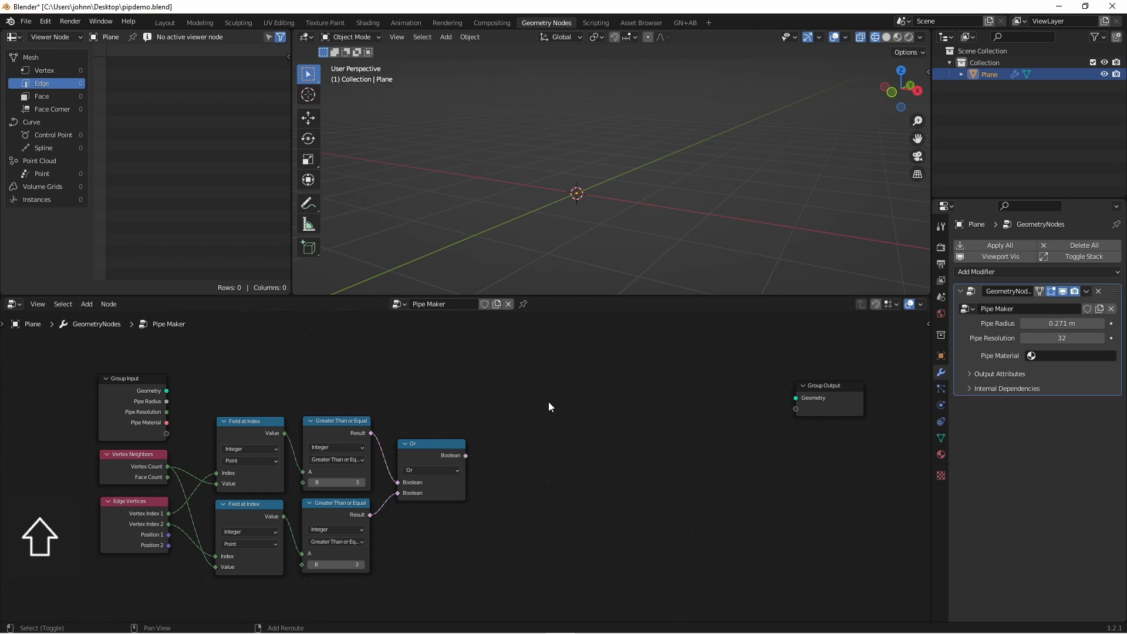
- Add a Delete Geometry node in Edge mode, fed by Group Input geometry and the Or result, and link it to the Group Output
{"action": "key", "text": "shift+a"}
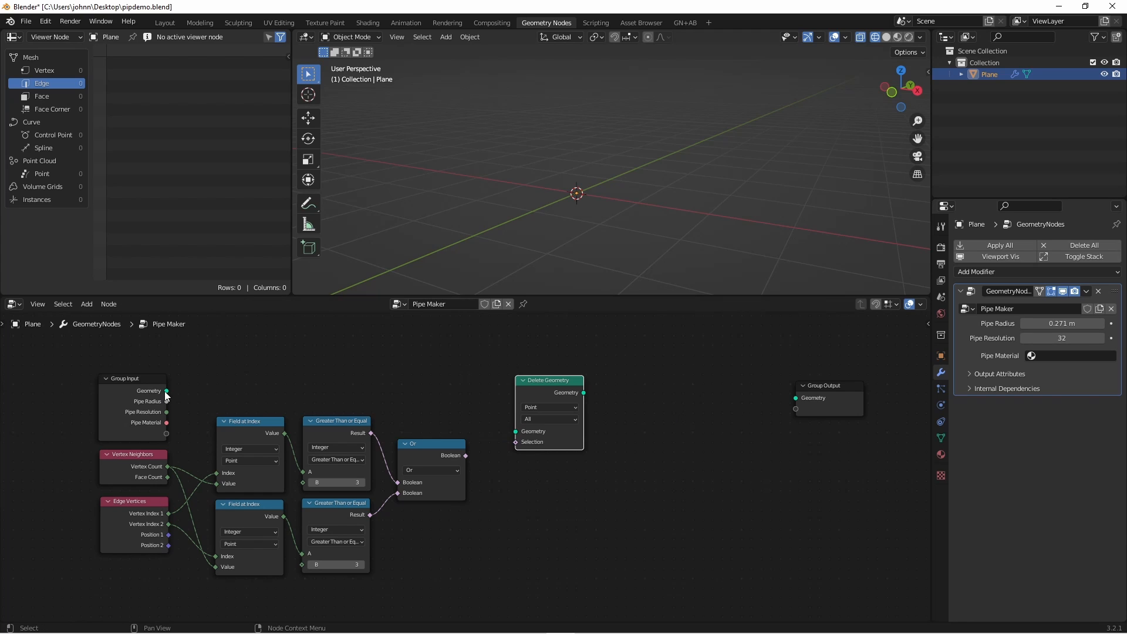
{"action": "left_click_drag", "start_coordinate": [165, 392], "coordinate": [515, 432]}
{"action": "left_click_drag", "start_coordinate": [464, 464], "coordinate": [519, 442]}
{"action": "left_click", "coordinate": [543, 410]}
{"action": "left_click", "coordinate": [555, 429]}
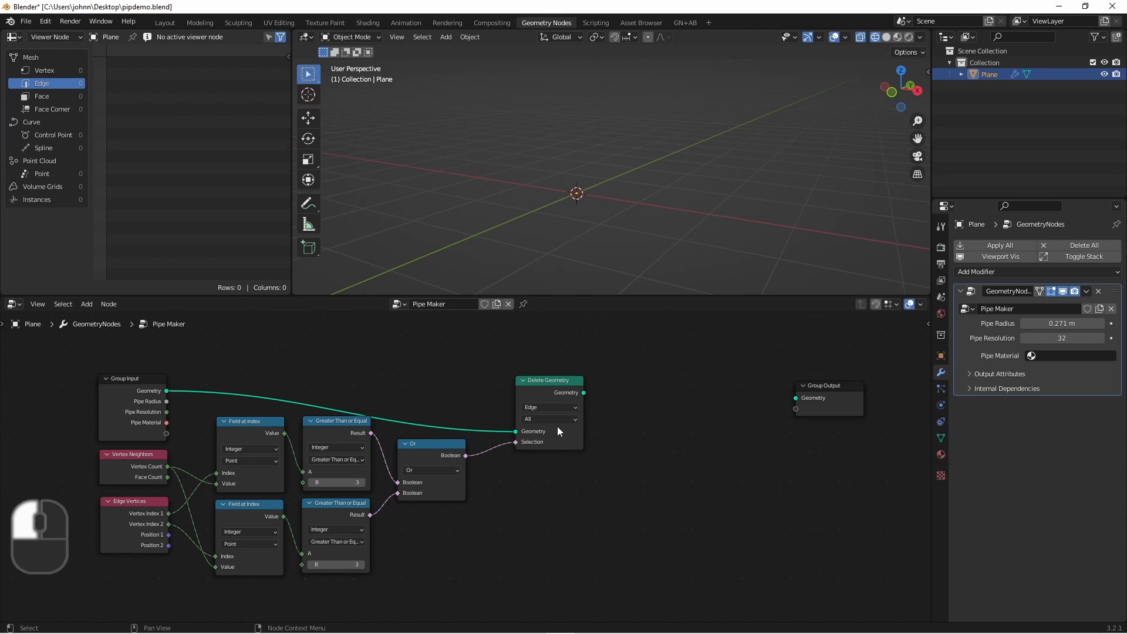
{"action": "left_click_drag", "start_coordinate": [585, 392], "coordinate": [798, 400]}
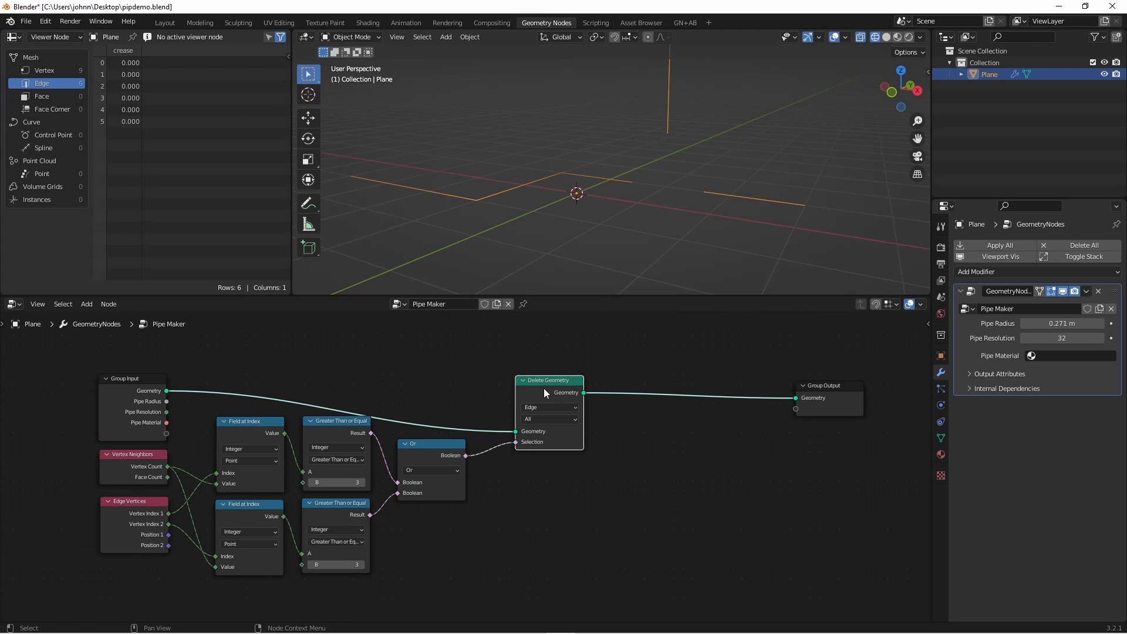
- Reposition the Delete Geometry node and change the Boolean Math operation from Or to Nor
{"action": "left_click_drag", "start_coordinate": [543, 389], "coordinate": [574, 368]}
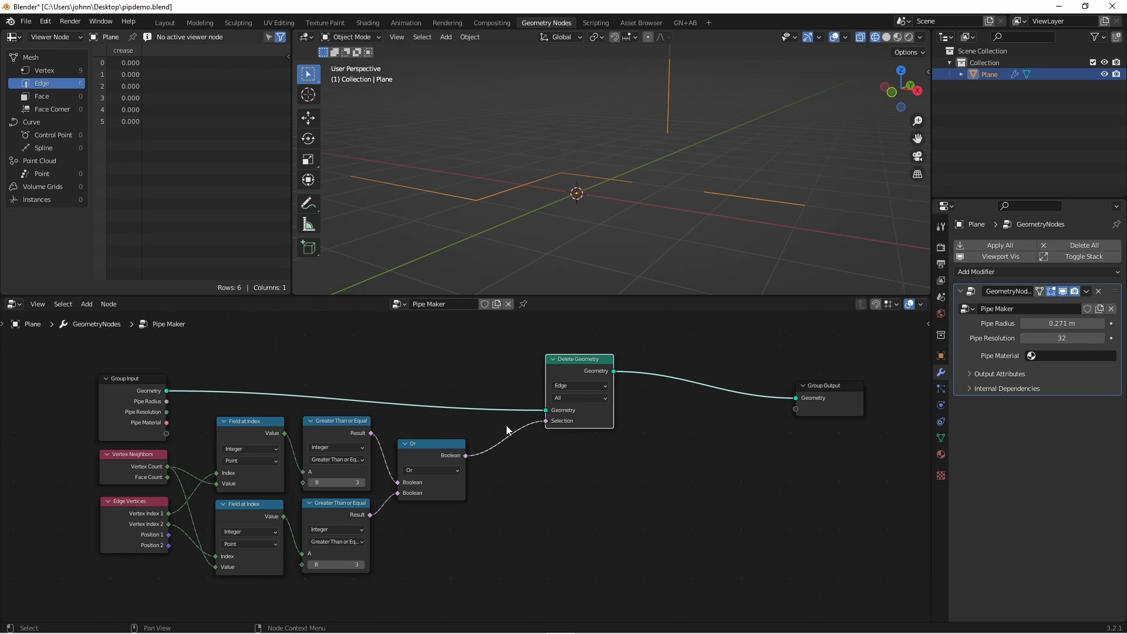
{"action": "left_click", "coordinate": [433, 471]}
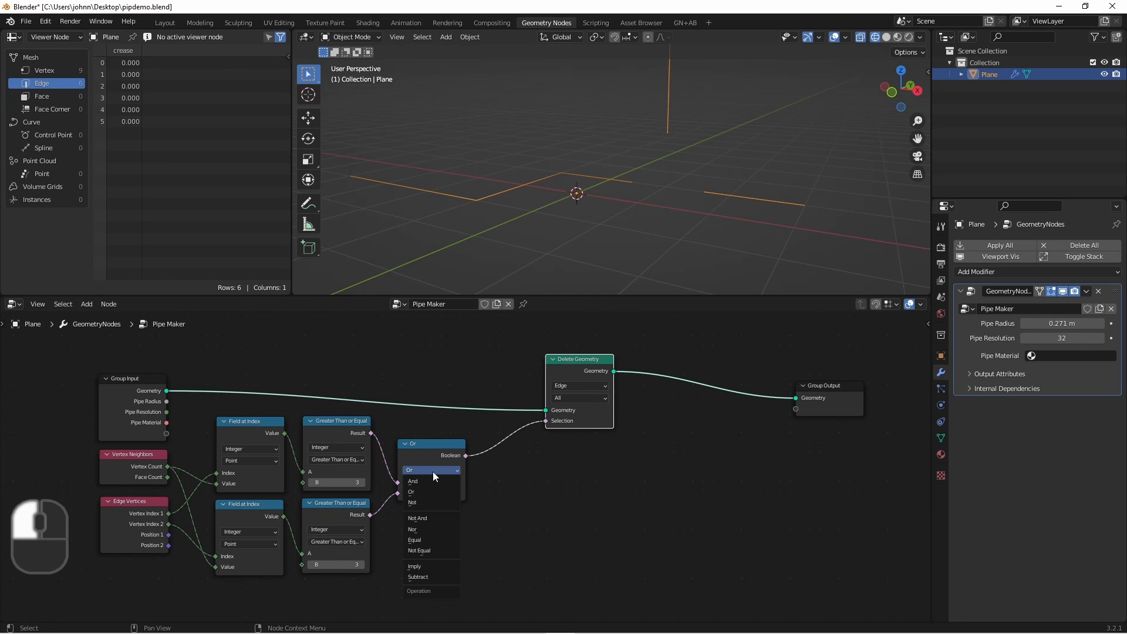
{"action": "left_click", "coordinate": [424, 530]}
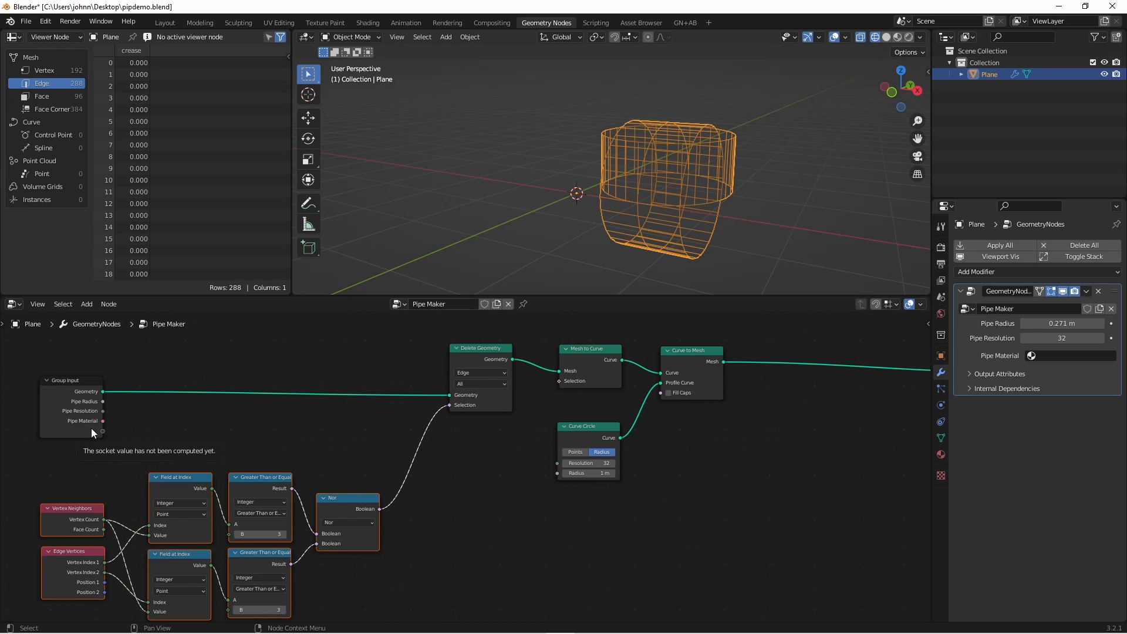
- Expose the Curve Circle's radius and resolution as group inputs named Fitting Radius and Fitting Resolution
{"action": "left_click_drag", "start_coordinate": [102, 432], "coordinate": [557, 473]}
{"action": "key", "text": "n"}
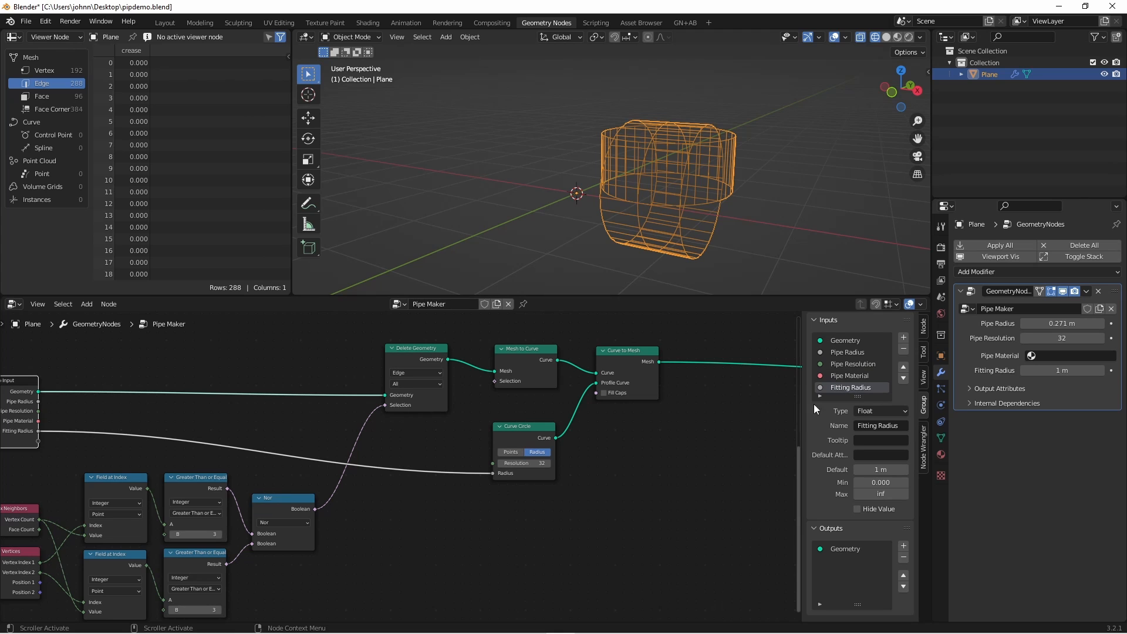
{"action": "middle_click_drag", "start_coordinate": [161, 452], "coordinate": [239, 422]}
{"action": "scroll", "coordinate": [239, 423], "scroll_direction": "up", "scroll_amount": 1}
{"action": "left_click_drag", "start_coordinate": [105, 409], "coordinate": [597, 433]}
{"action": "double_click", "coordinate": [846, 390]}
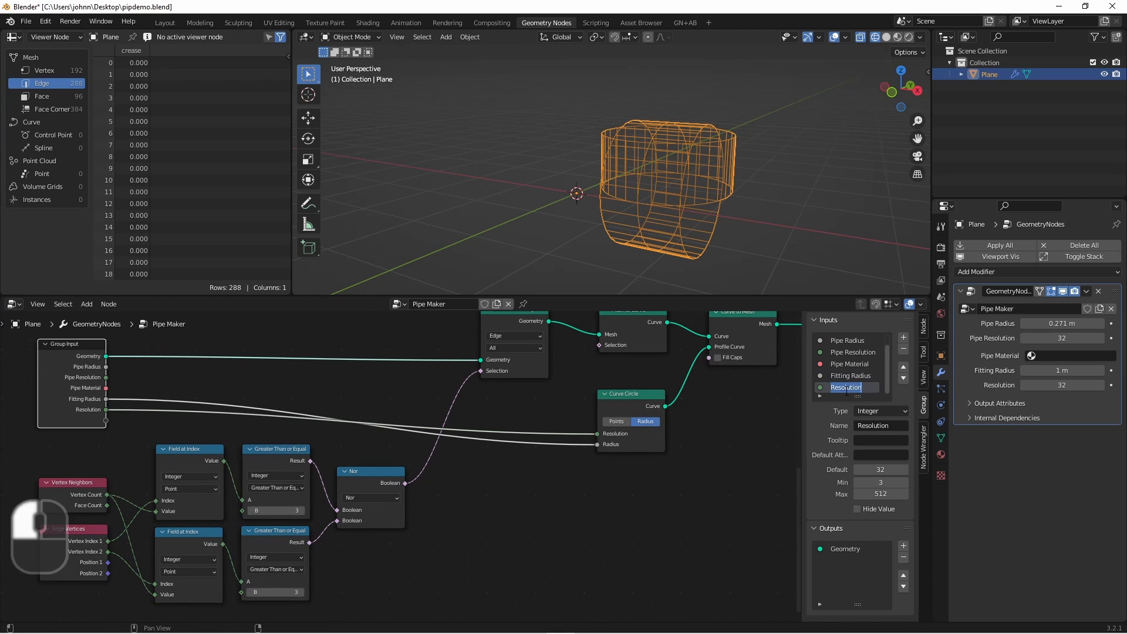
{"action": "key", "text": "Return"}
- Add a Set Material node after the fitting's Curve to Mesh and expose its material as a group input named Fitting Material
{"action": "scroll", "coordinate": [735, 413], "scroll_direction": "down", "scroll_amount": 2}
{"action": "middle_click_drag", "start_coordinate": [735, 413], "coordinate": [647, 425]}
{"action": "key", "text": "shift+a"}
{"action": "mouse_move", "coordinate": [625, 485]}
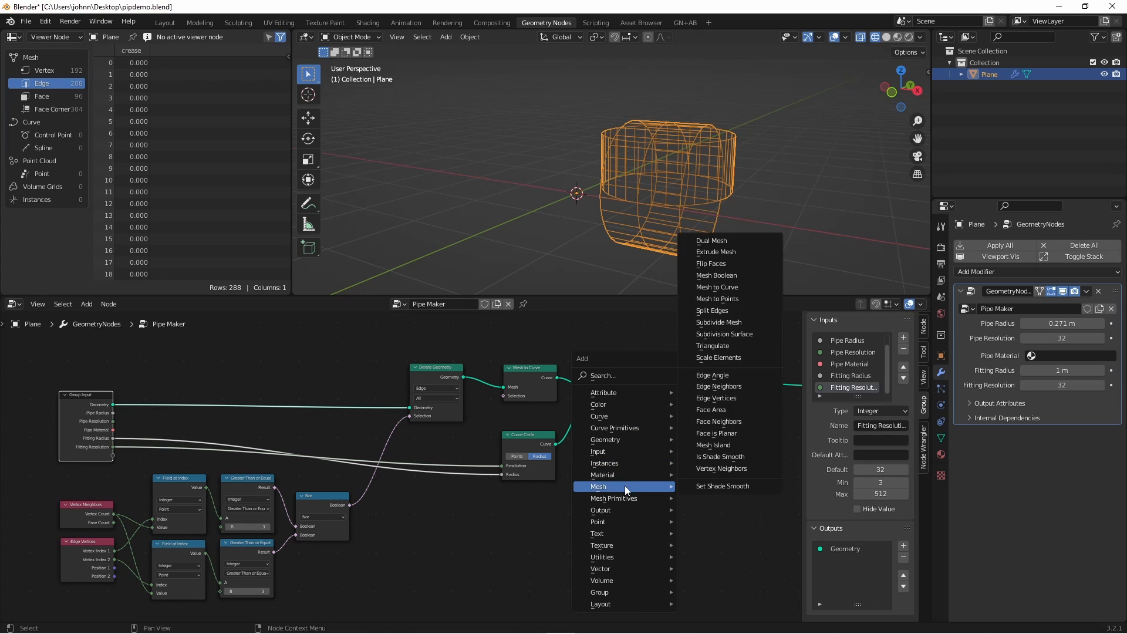
{"action": "left_click", "coordinate": [713, 520]}
{"action": "left_click", "coordinate": [723, 392]}
{"action": "left_click_drag", "start_coordinate": [698, 411], "coordinate": [114, 456]}
{"action": "double_click", "coordinate": [843, 388]}
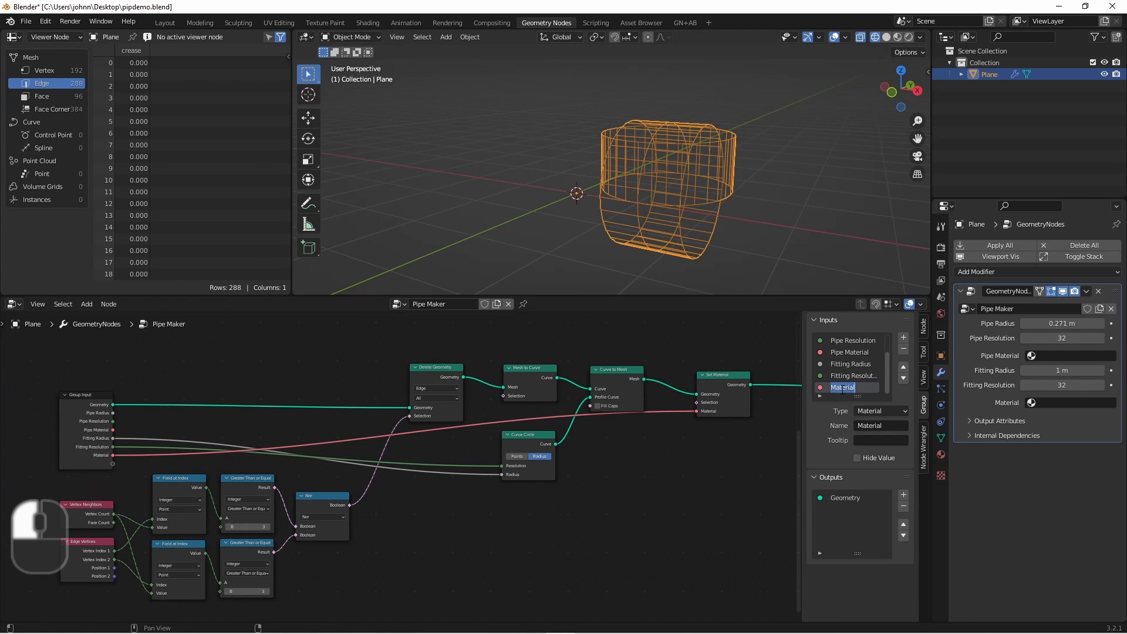
{"action": "type", "text": "Fitting Material"}
{"action": "key", "text": "Return"}
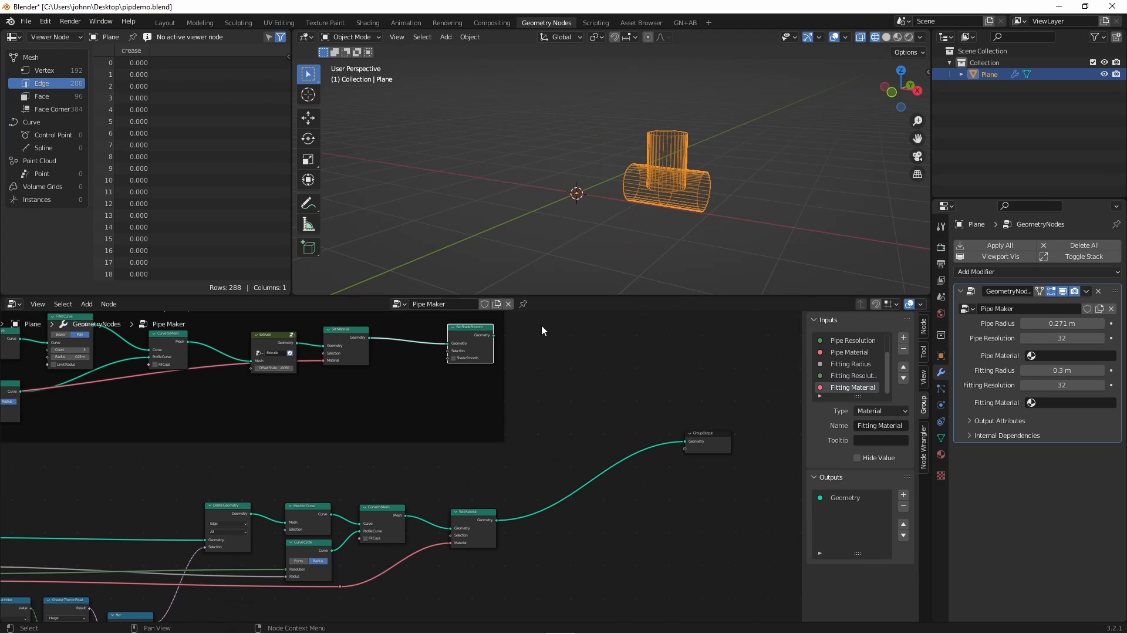
- Detach Set Shade Smooth from the pipe frame and insert it just before the Group Output
{"action": "mouse_move", "coordinate": [465, 345]}
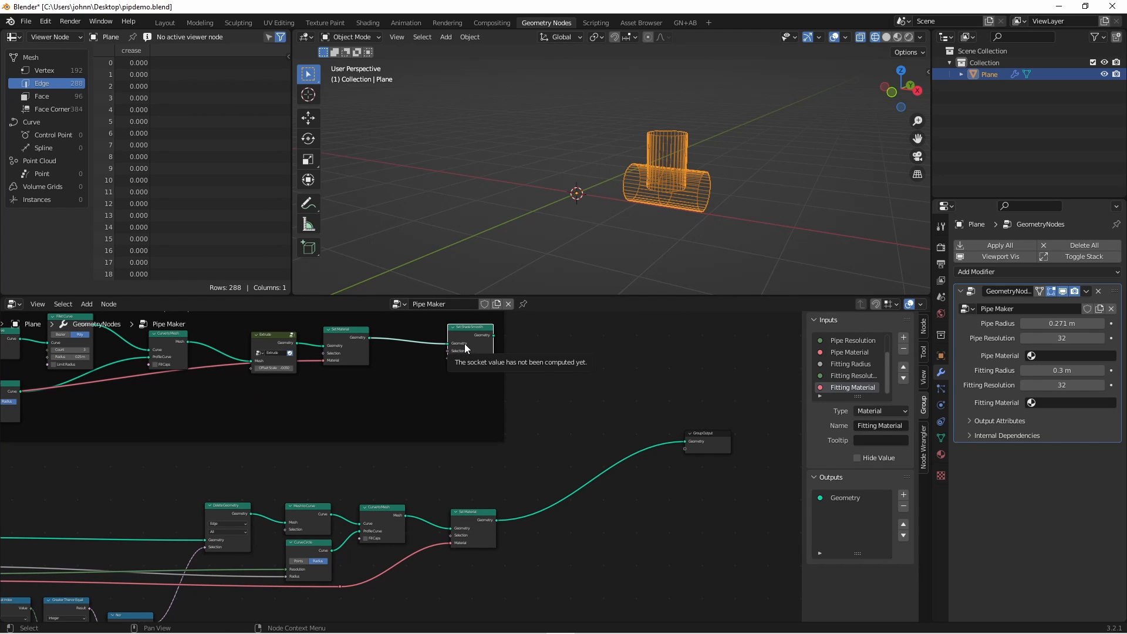
{"action": "key", "text": "alt"}
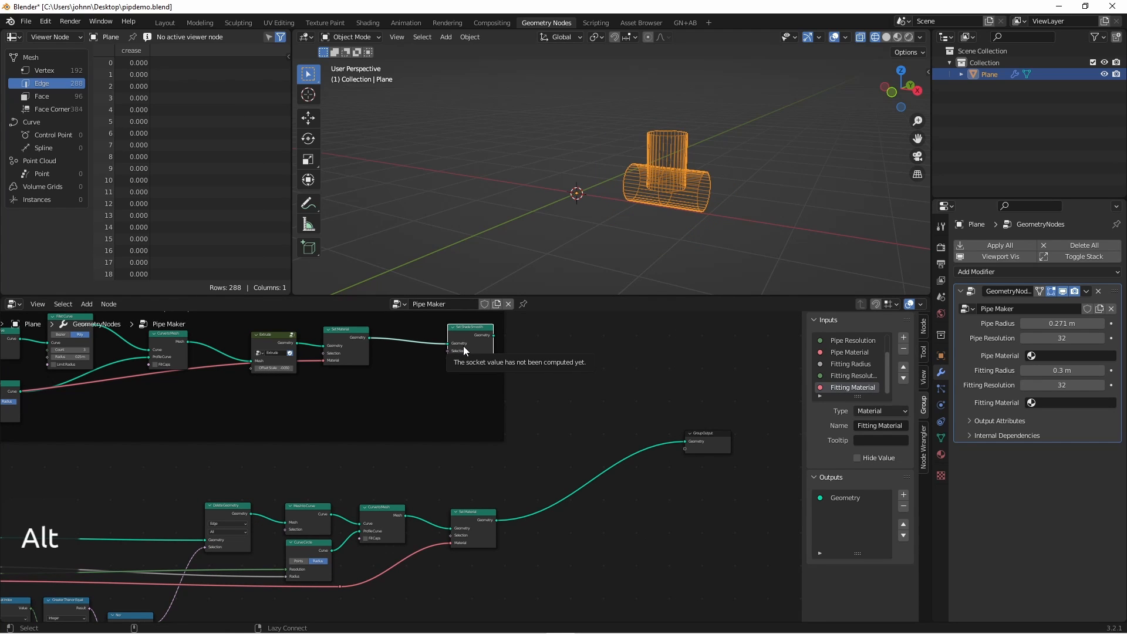
{"action": "left_click_drag", "start_coordinate": [464, 345], "coordinate": [685, 441]}
- Insert a Join Geometry node before Set Shade Smooth, combining the pipe and fitting Set Material outputs
{"action": "key", "text": "shift+a"}
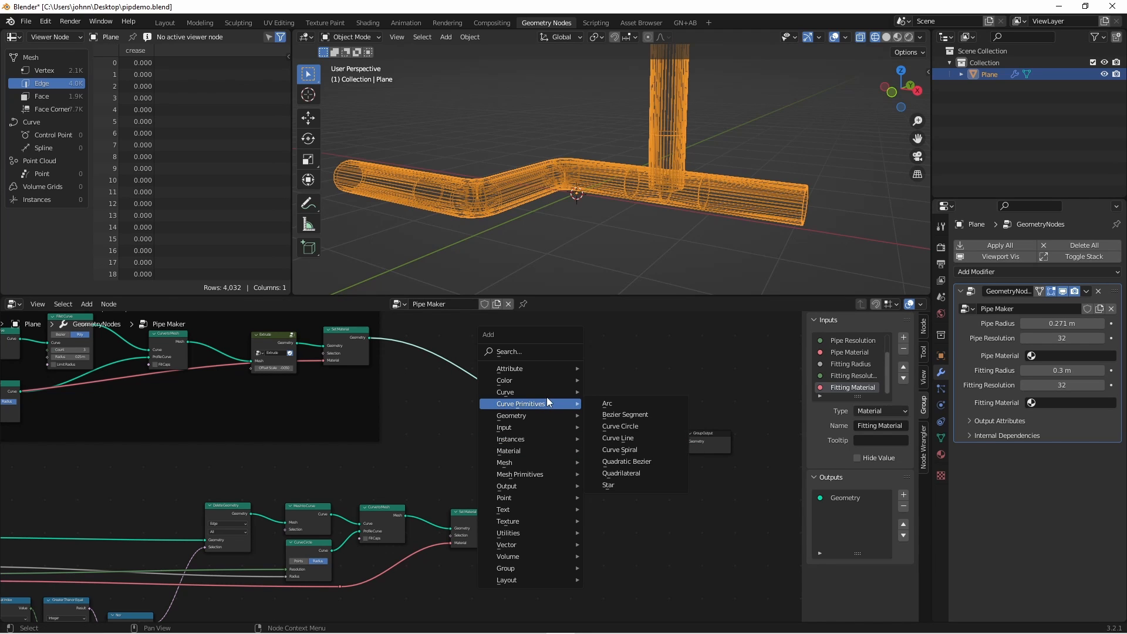
{"action": "mouse_move", "coordinate": [537, 414]}
{"action": "left_click", "coordinate": [638, 484]}
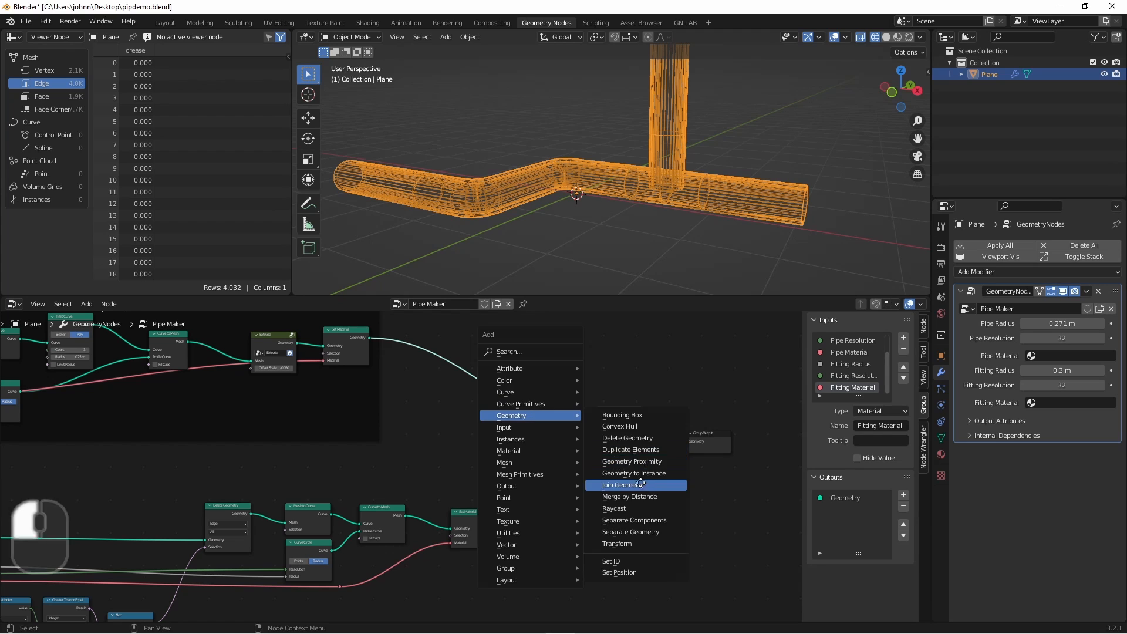
{"action": "left_click", "coordinate": [524, 422]}
{"action": "left_click_drag", "start_coordinate": [726, 488], "coordinate": [545, 405]}
{"action": "key", "text": "g"}
{"action": "left_click", "coordinate": [624, 413]}
{"action": "left_click_drag", "start_coordinate": [492, 522], "coordinate": [593, 441]}
- Inspect the pipe junction in solid shading with the object deselected
{"action": "scroll", "coordinate": [633, 187], "scroll_direction": "up", "scroll_amount": 3}
{"action": "key", "text": "shift+z"}
{"action": "key", "text": "alt+a"}
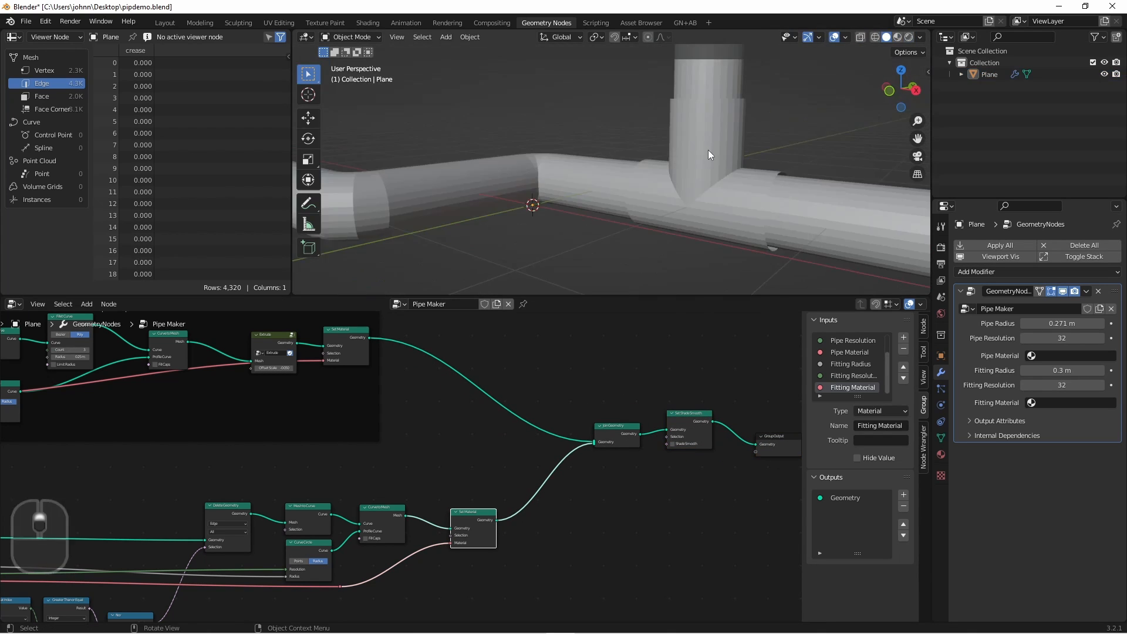
{"action": "middle_click_drag", "start_coordinate": [708, 149], "coordinate": [676, 137]}
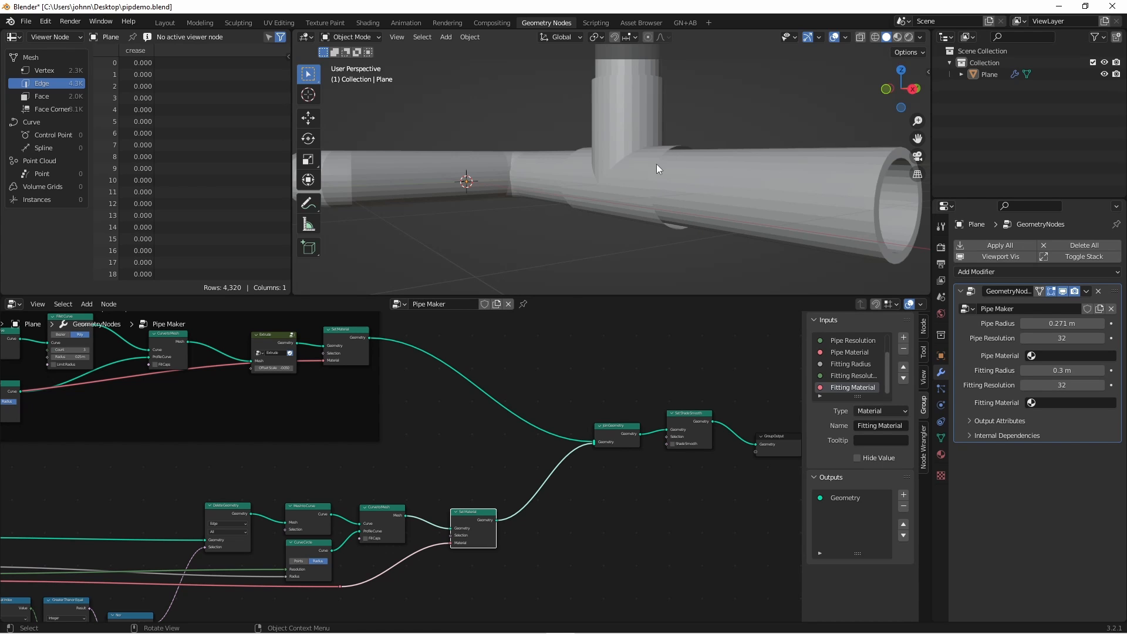
- Make room before the fitting's Set Material and insert the Extrude node group between it and Curve to Mesh
{"action": "middle_click_drag", "start_coordinate": [429, 517], "coordinate": [516, 419], "text": "shift"}
{"action": "key", "text": "g"}
{"action": "left_click", "coordinate": [601, 402]}
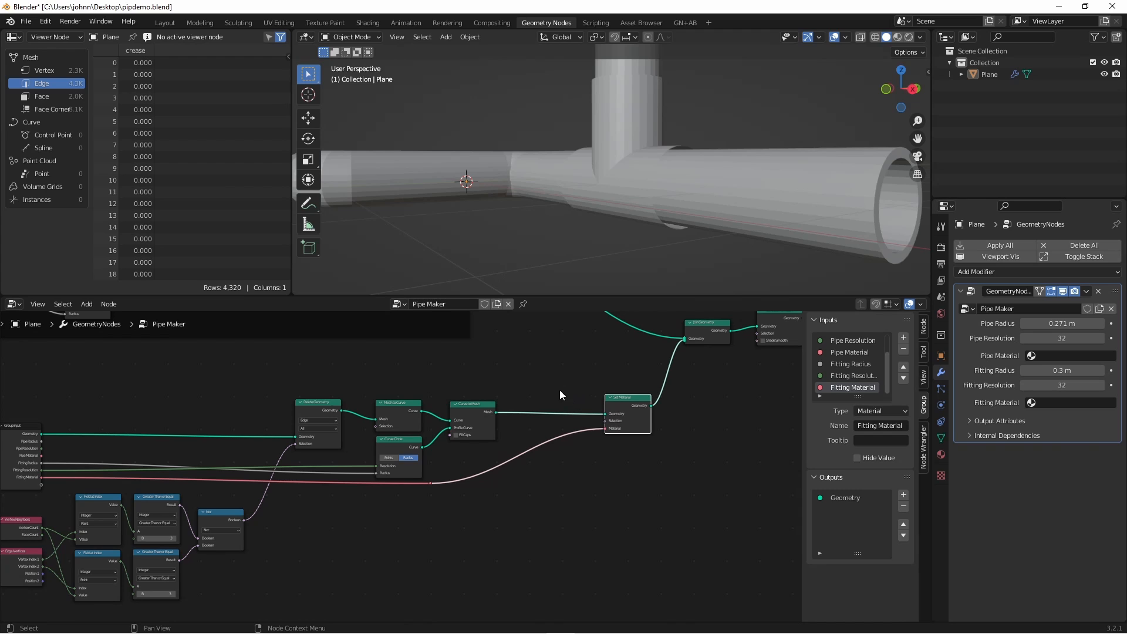
{"action": "scroll", "coordinate": [558, 390], "scroll_direction": "up", "scroll_amount": 5}
{"action": "middle_click_drag", "start_coordinate": [602, 373], "coordinate": [399, 422], "text": "shift"}
{"action": "key", "text": "shift+a"}
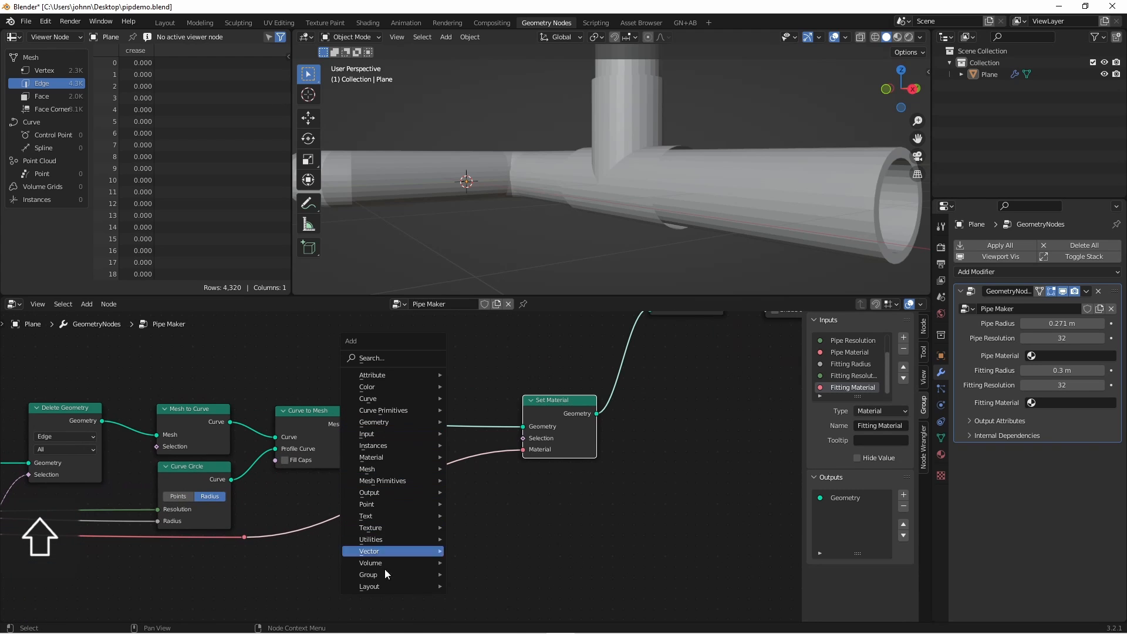
{"action": "mouse_move", "coordinate": [380, 574]}
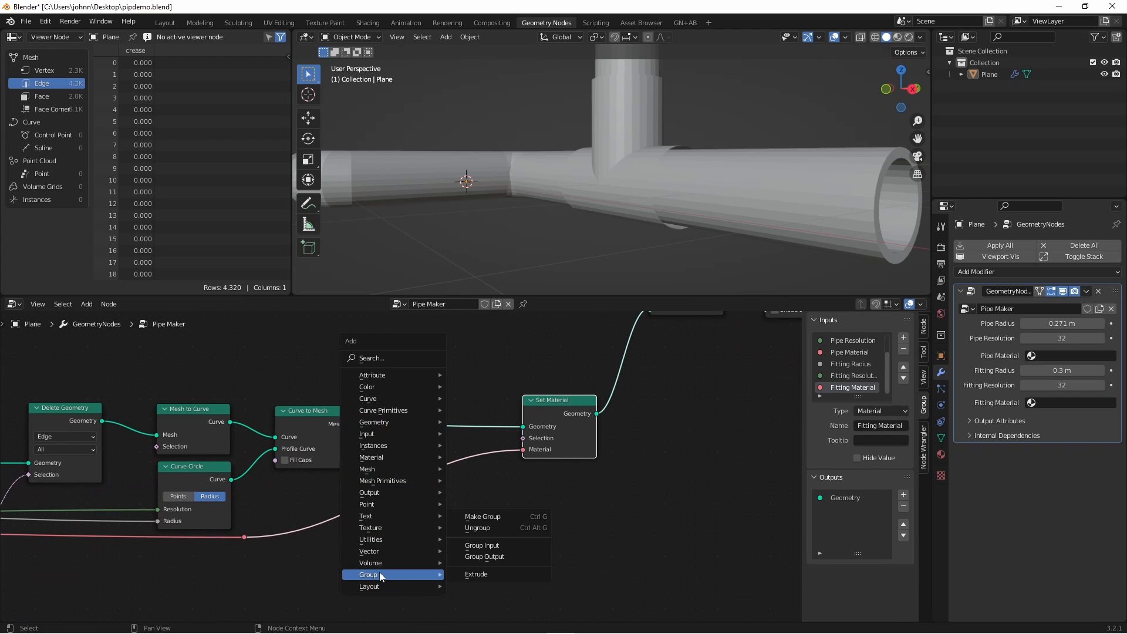
{"action": "left_click", "coordinate": [473, 575]}
{"action": "left_click", "coordinate": [463, 425]}
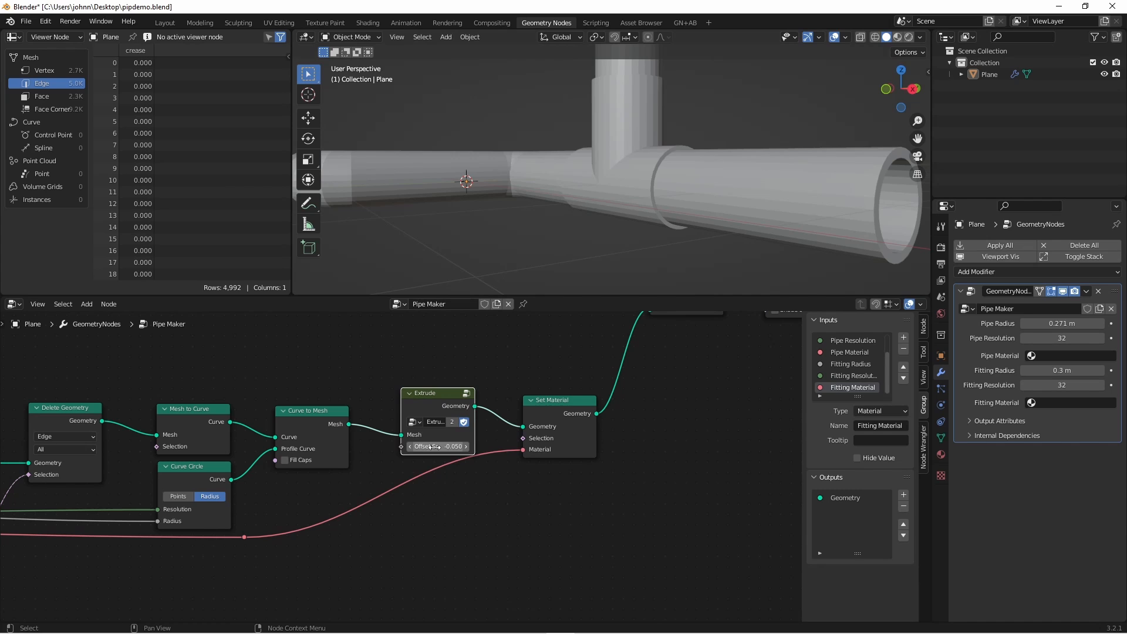
- Reposition the fitting nodes, enclose them in a frame and label it "T Joints"
{"action": "key", "text": "g"}
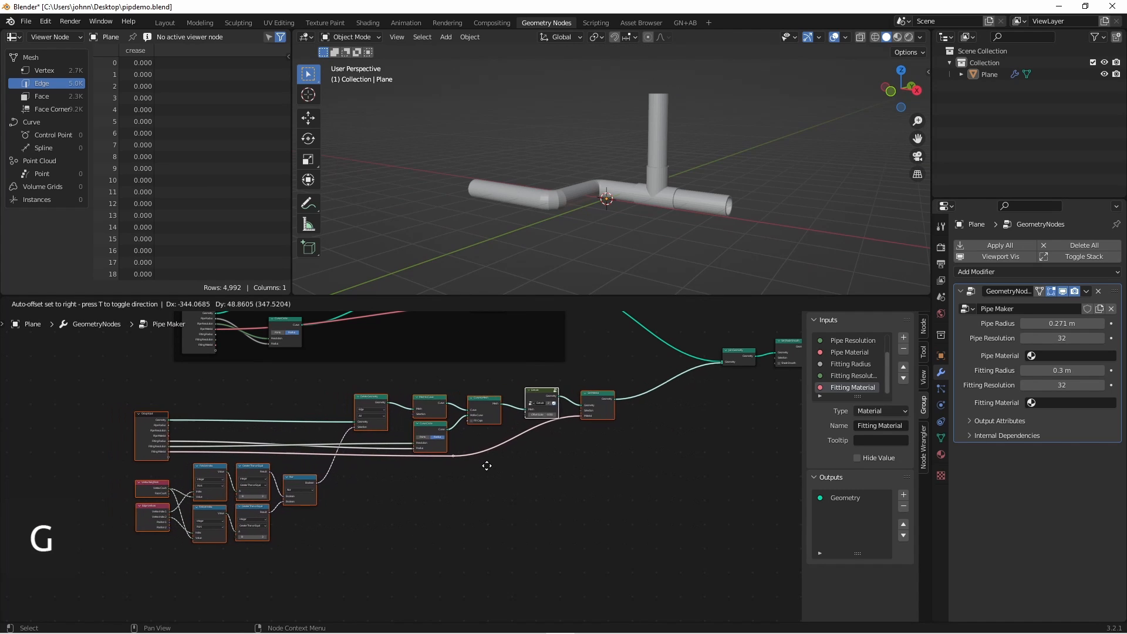
{"action": "left_click", "coordinate": [490, 471]}
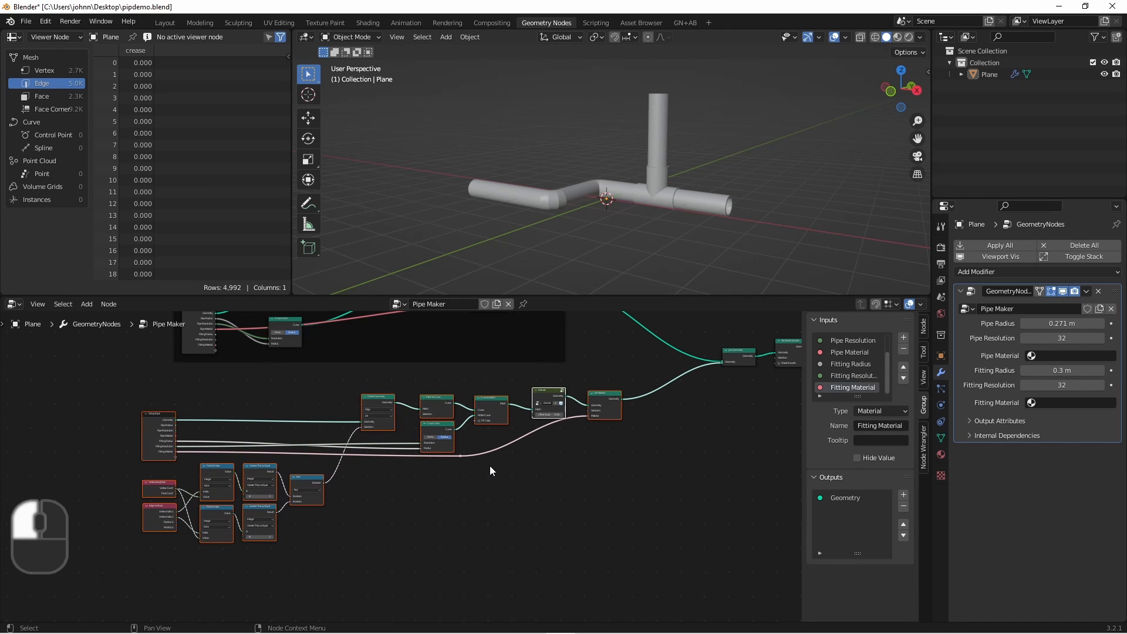
{"action": "key", "text": "ctrl+j"}
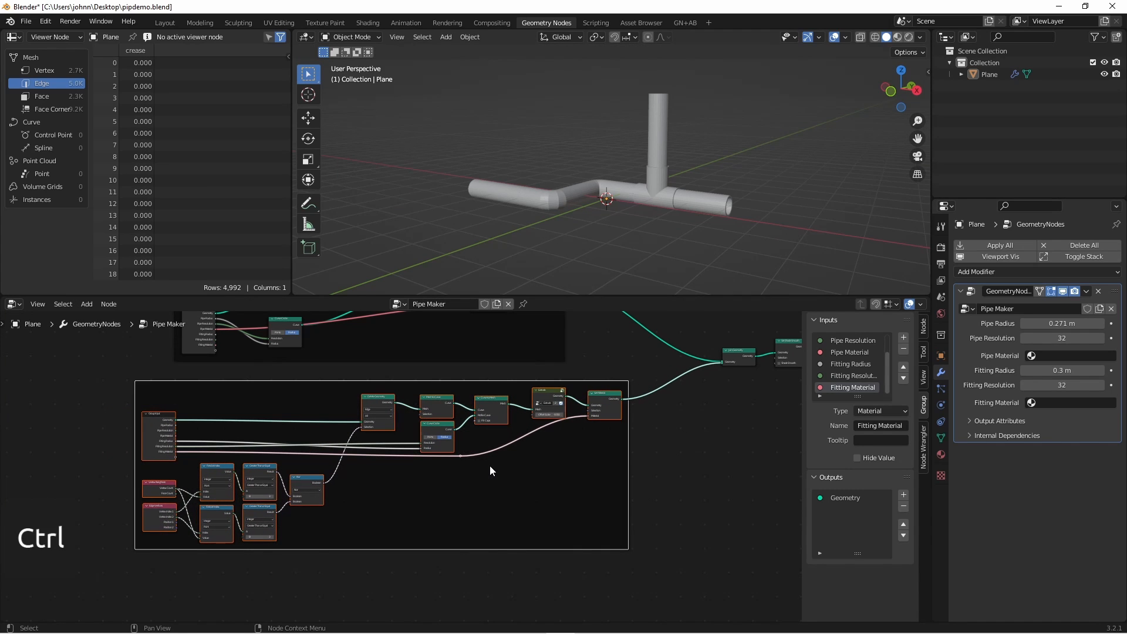
{"action": "key", "text": "F2"}
{"action": "type", "text": "T J"}
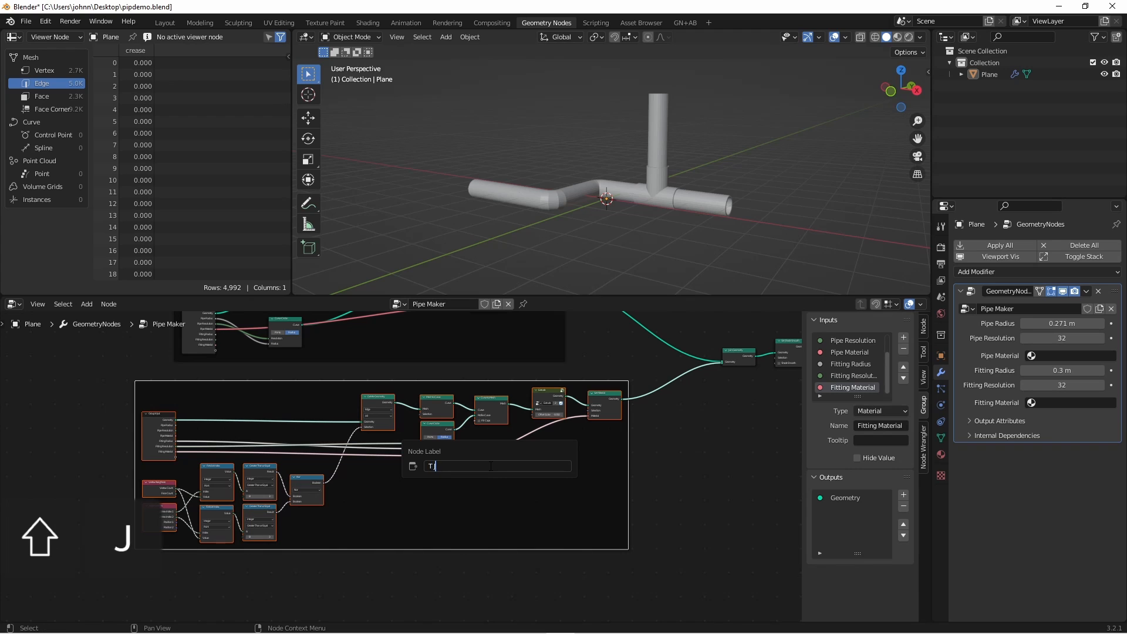
{"action": "type", "text": "oints"}
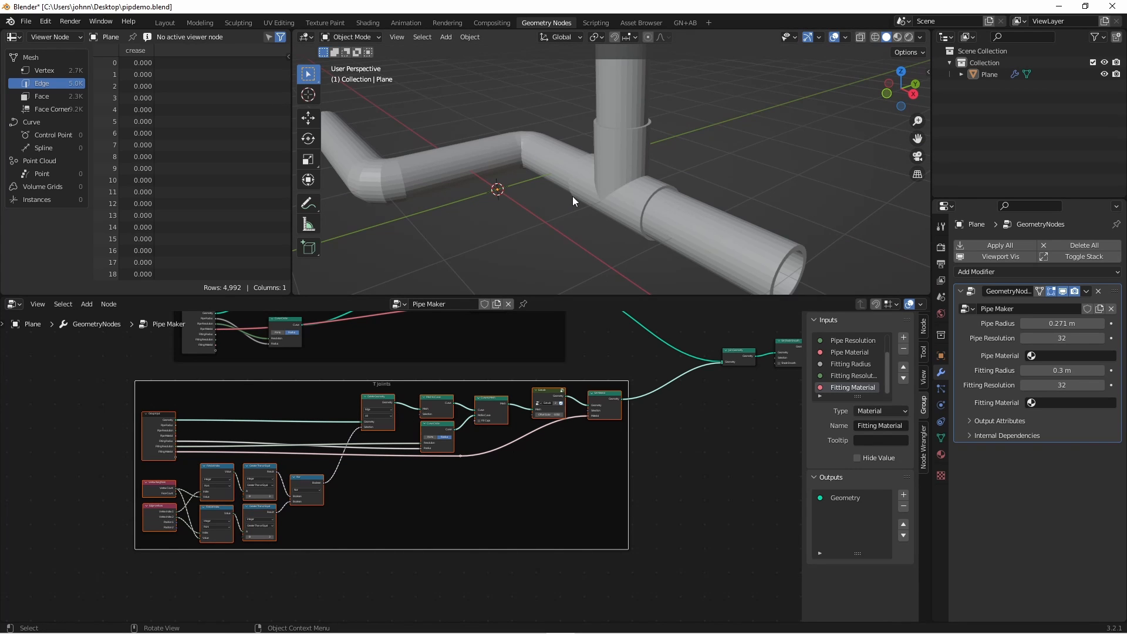
- In wireframe edit mode, extrude the junction vertex in top view to add another pipe branch
{"action": "middle_click_drag", "start_coordinate": [656, 183], "coordinate": [600, 179]}
{"action": "key", "text": "Tab"}
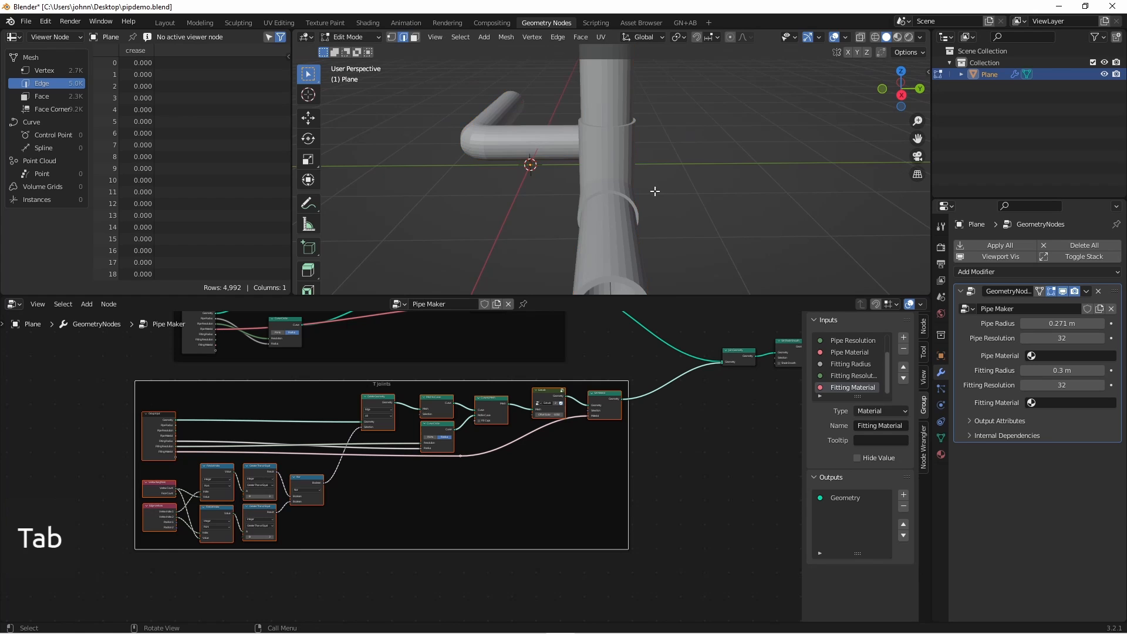
{"action": "key", "text": "z"}
{"action": "middle_click_drag", "start_coordinate": [641, 200], "coordinate": [592, 196]}
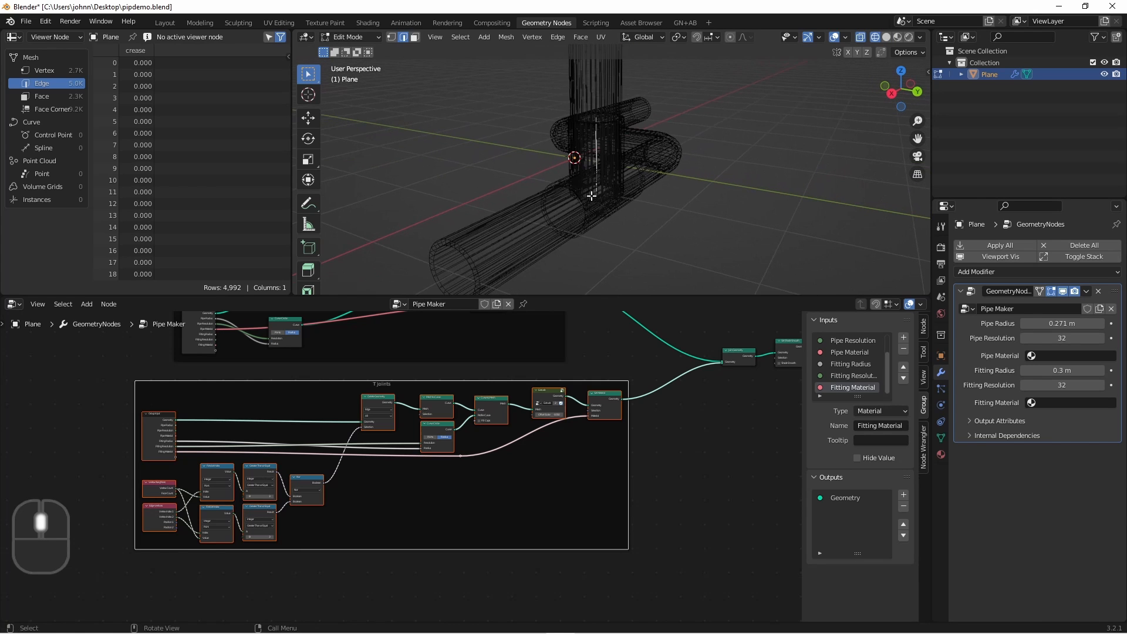
{"action": "left_click", "coordinate": [593, 206]}
{"action": "key", "text": "1"}
{"action": "left_click", "coordinate": [601, 193]}
{"action": "key", "text": "KP_7"}
{"action": "key", "text": "e"}
{"action": "left_click", "coordinate": [651, 49]}
- Undo the last extrusion and inspect the pipe junction in solid object mode
{"action": "key", "text": "KP_3"}
{"action": "left_click", "coordinate": [609, 206]}
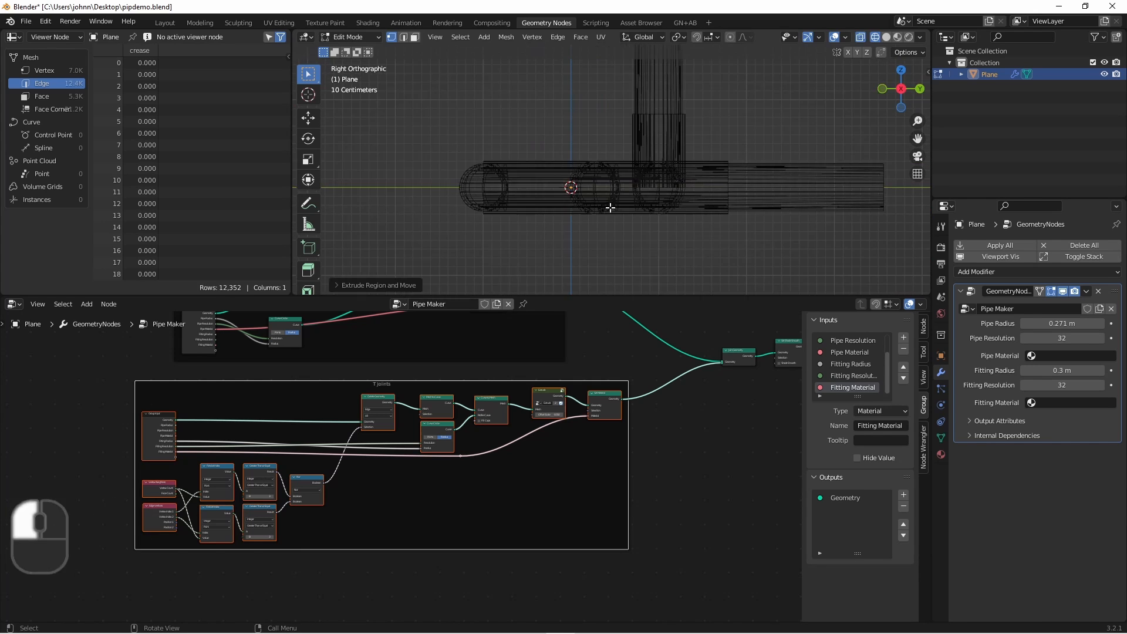
{"action": "key", "text": "z"}
{"action": "key", "text": "ctrl+z"}
{"action": "key", "text": "Tab"}
{"action": "middle_click_drag", "start_coordinate": [616, 211], "coordinate": [649, 214]}
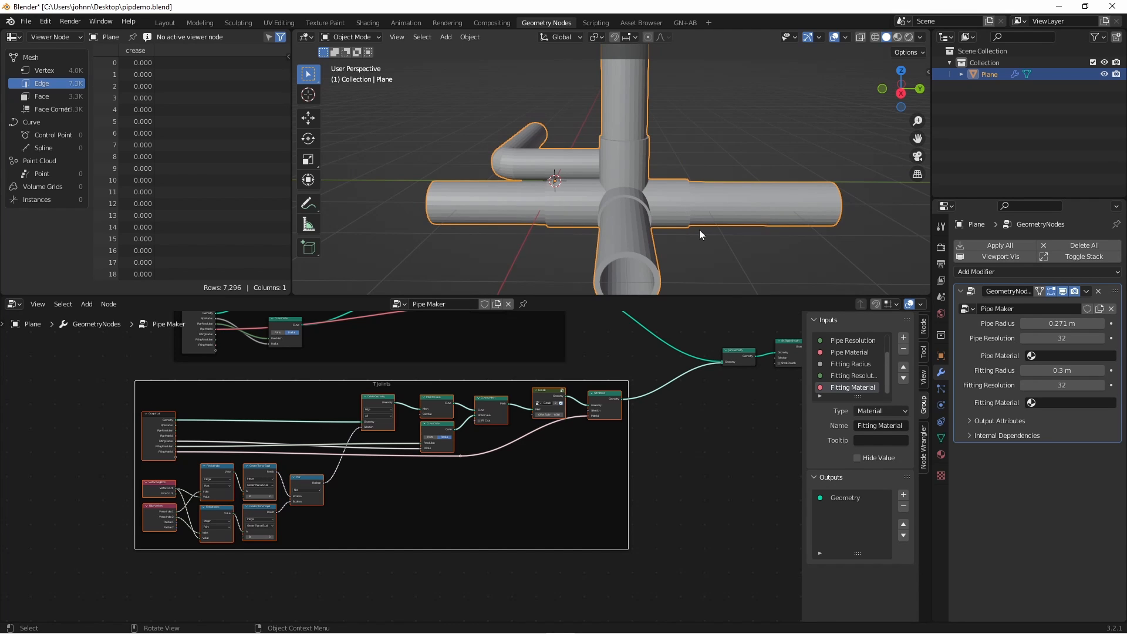
- Working in the right side view in edit mode, rotate the new rear pipe branch so it slopes upward
{"action": "key", "text": "grave"}
{"action": "key", "text": "grave"}
{"action": "key", "text": "Tab"}
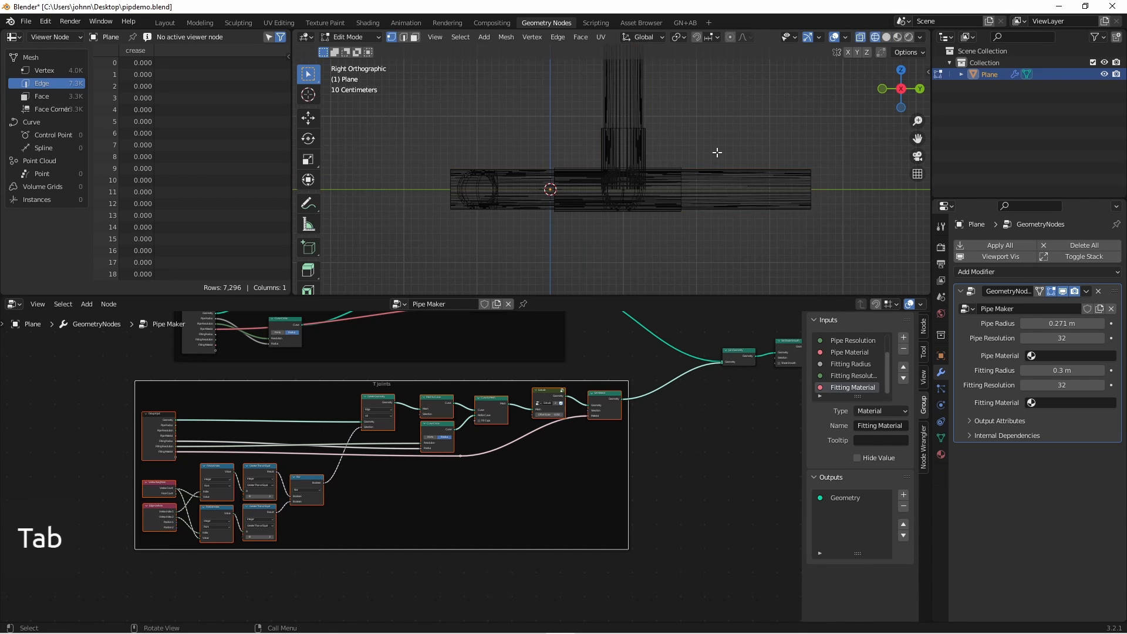
{"action": "key", "text": "grave"}
{"action": "middle_click_drag", "start_coordinate": [650, 188], "coordinate": [687, 229]}
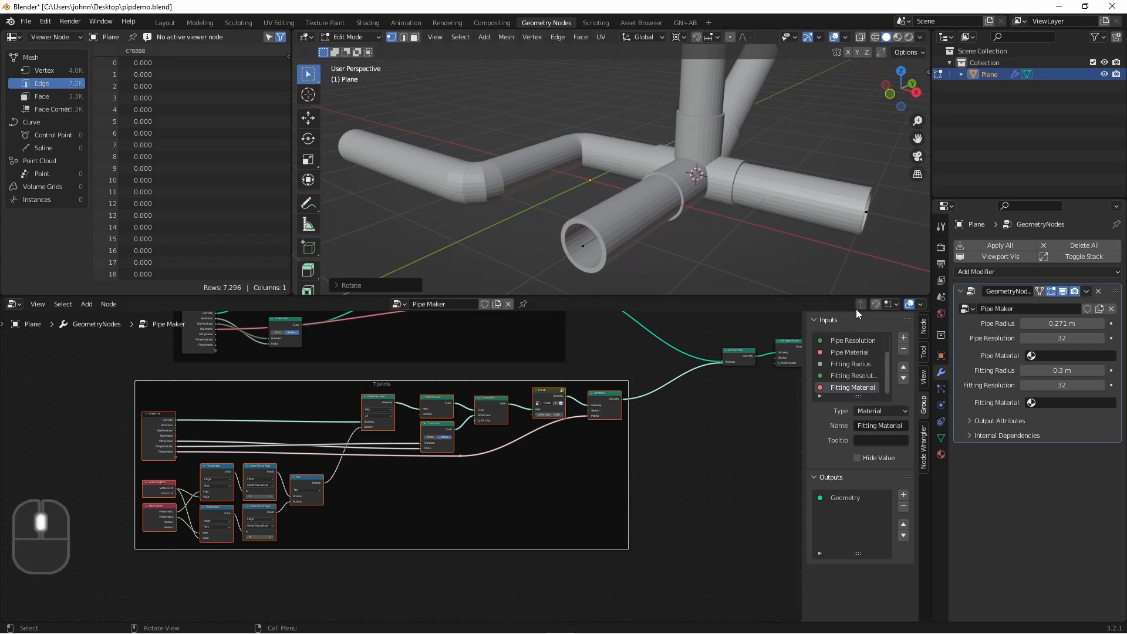
- Add two material slots to the pipe object and create a new material in each
{"action": "left_click", "coordinate": [940, 457]}
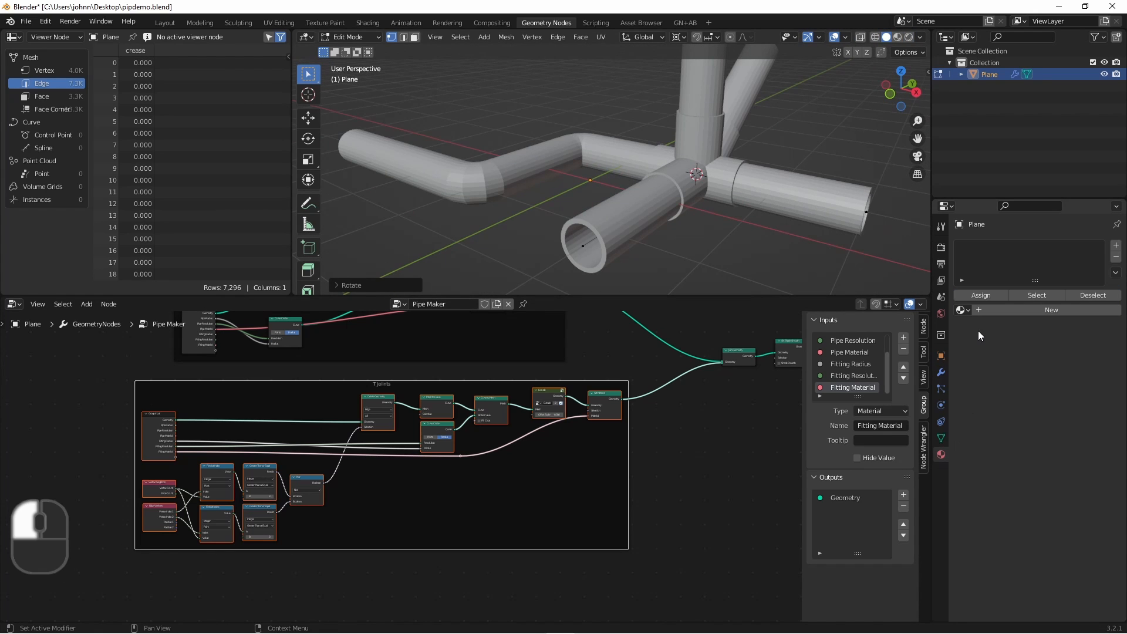
{"action": "left_click", "coordinate": [1116, 245]}
{"action": "left_click", "coordinate": [1051, 310]}
{"action": "left_click", "coordinate": [1115, 246]}
{"action": "left_click", "coordinate": [1051, 328]}
- Set the second material's viewport display colour to blue, then assign Material.001 as Pipe Material and Material.002 as Fitting Material
{"action": "scroll", "coordinate": [1056, 363], "scroll_direction": "down", "scroll_amount": 10}
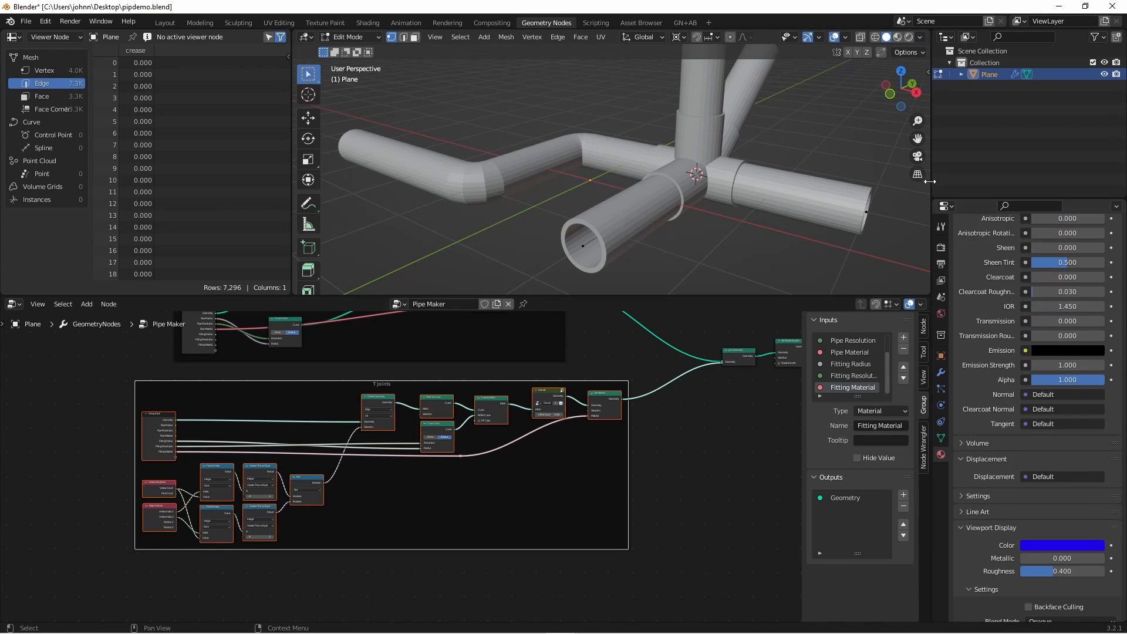
{"action": "left_click", "coordinate": [941, 372]}
{"action": "scroll", "coordinate": [695, 173], "scroll_direction": "down", "scroll_amount": 2}
- In top view, extrude the pipe path and a side branch to form a second T junction, then return to object mode
{"action": "mouse_move", "coordinate": [587, 171]}
{"action": "middle_mouse_down"}
{"action": "mouse_move", "coordinate": [707, 212]}
{"action": "mouse_move", "coordinate": [634, 129]}
{"action": "middle_mouse_up"}
{"action": "key", "text": "KP_7"}
{"action": "key", "text": "e"}
{"action": "left_click", "coordinate": [754, 228]}
{"action": "left_click", "coordinate": [648, 236]}
{"action": "key", "text": "e"}
{"action": "scroll", "coordinate": [697, 187], "scroll_direction": "up", "scroll_amount": 2}
{"action": "key", "text": "Tab"}
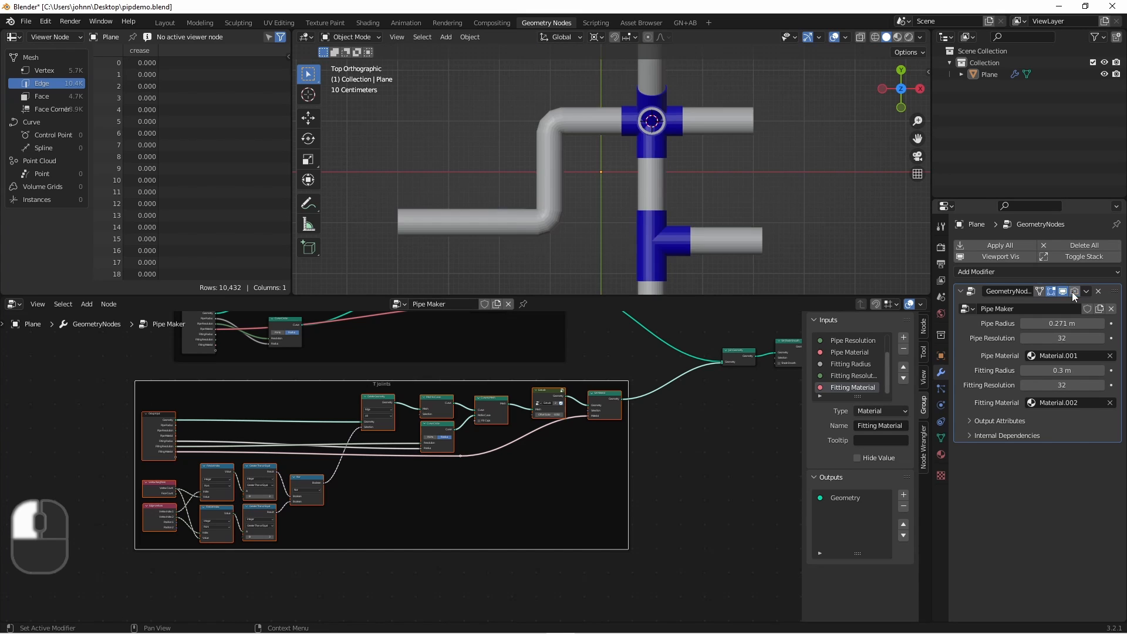
- Turn off the Pipe Maker modifier's display and add a vertex partway along the lower-left straight edge
{"action": "left_click_drag", "start_coordinate": [1073, 291], "coordinate": [1050, 292]}
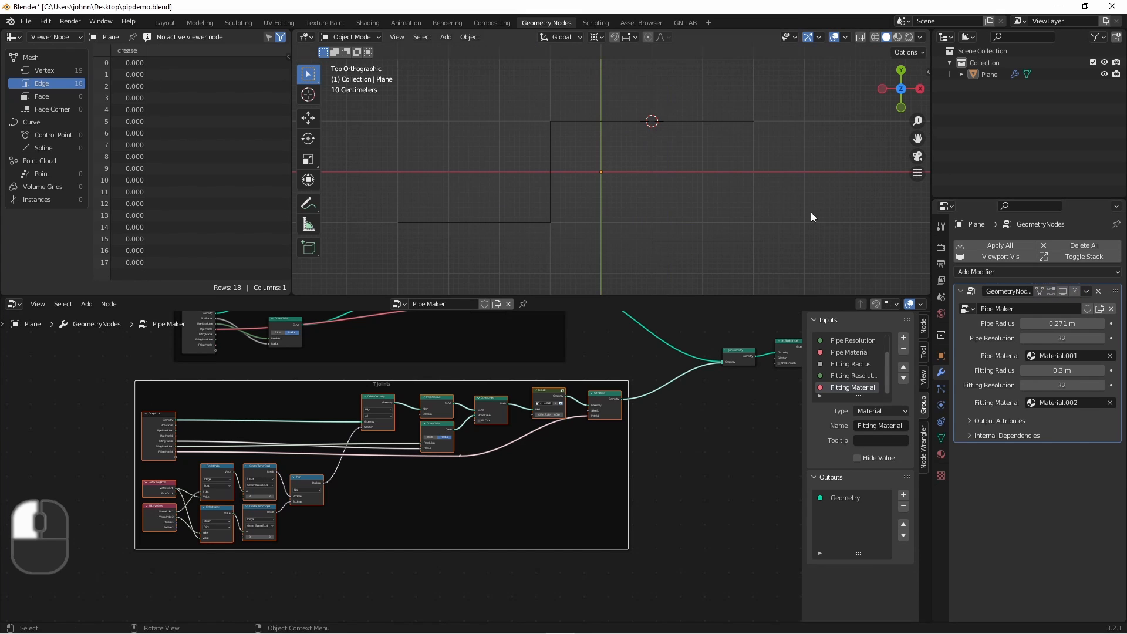
{"action": "scroll", "coordinate": [769, 202], "scroll_direction": "down", "scroll_amount": 1}
{"action": "middle_click_drag", "start_coordinate": [671, 215], "coordinate": [667, 173], "text": "shift"}
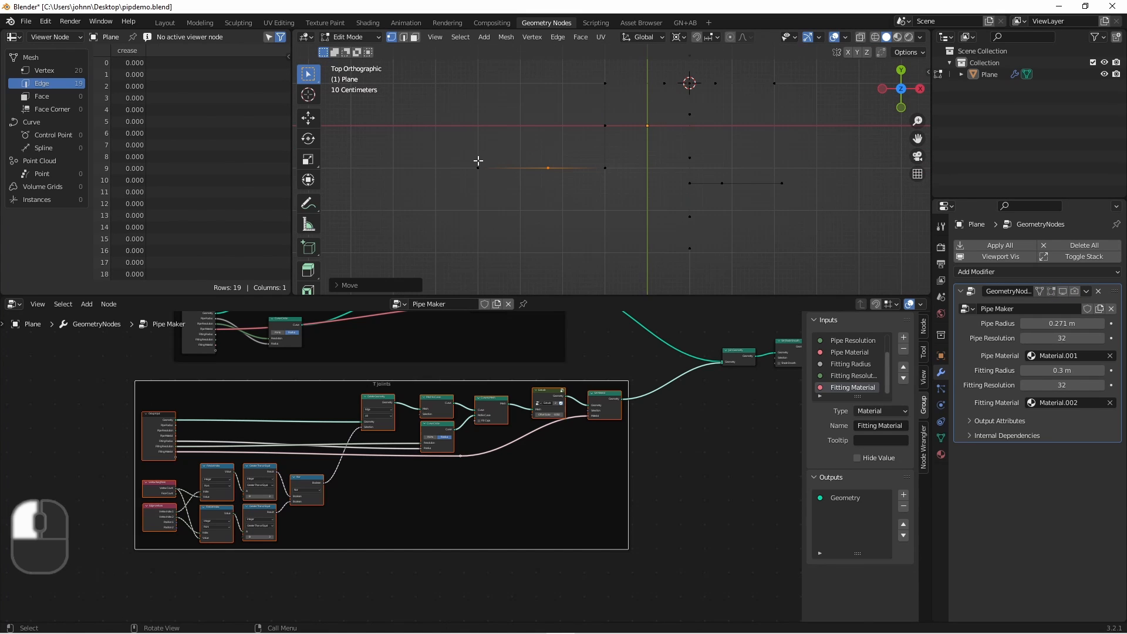
- Examine the end, middle and corner vertices of the lower-left run by selecting them one at a time
{"action": "left_click", "coordinate": [478, 161]}
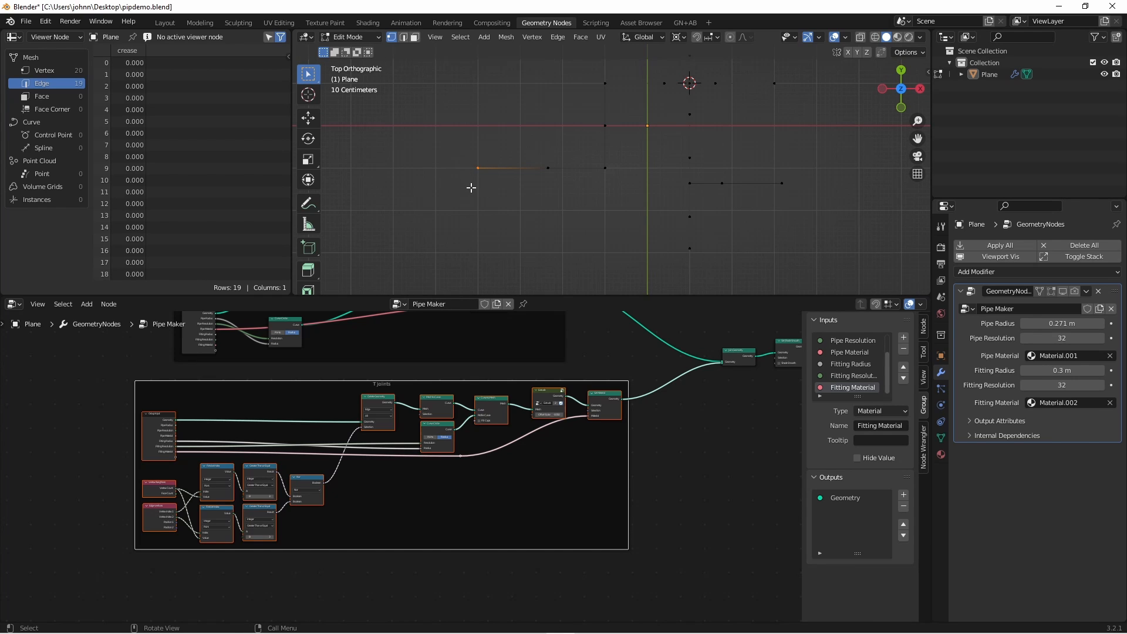
{"action": "left_click_drag", "start_coordinate": [543, 149], "coordinate": [573, 199]}
{"action": "left_click_drag", "start_coordinate": [588, 155], "coordinate": [624, 174]}
{"action": "middle_click_drag", "start_coordinate": [625, 181], "coordinate": [684, 189], "text": "shift"}
{"action": "scroll", "coordinate": [552, 150], "scroll_direction": "up", "scroll_amount": 4}
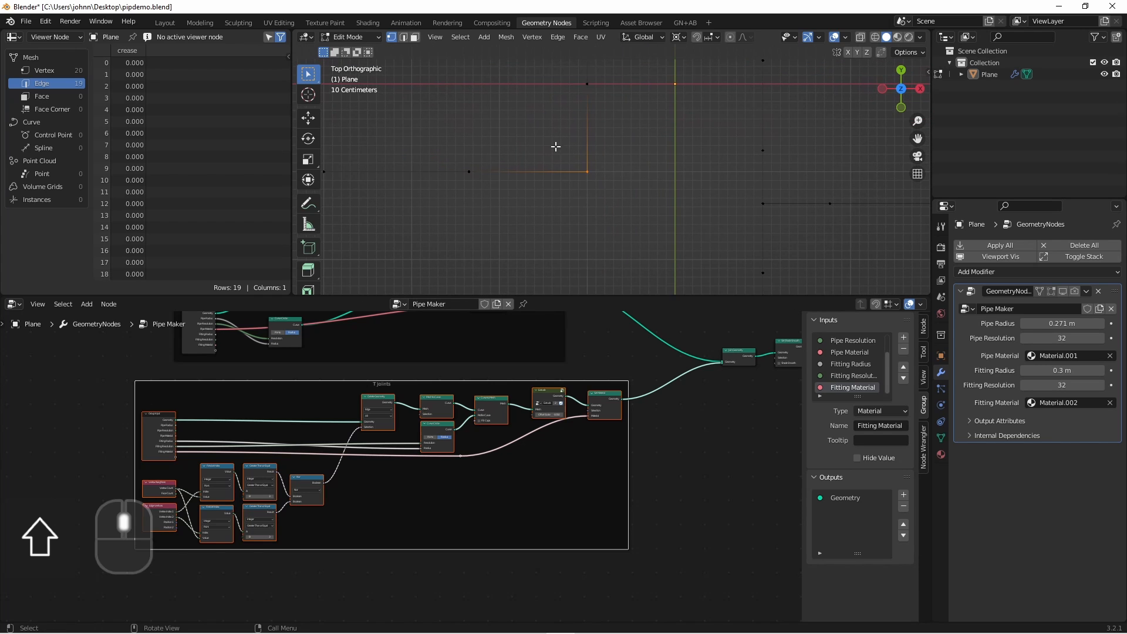
{"action": "left_click_drag", "start_coordinate": [605, 197], "coordinate": [557, 162]}
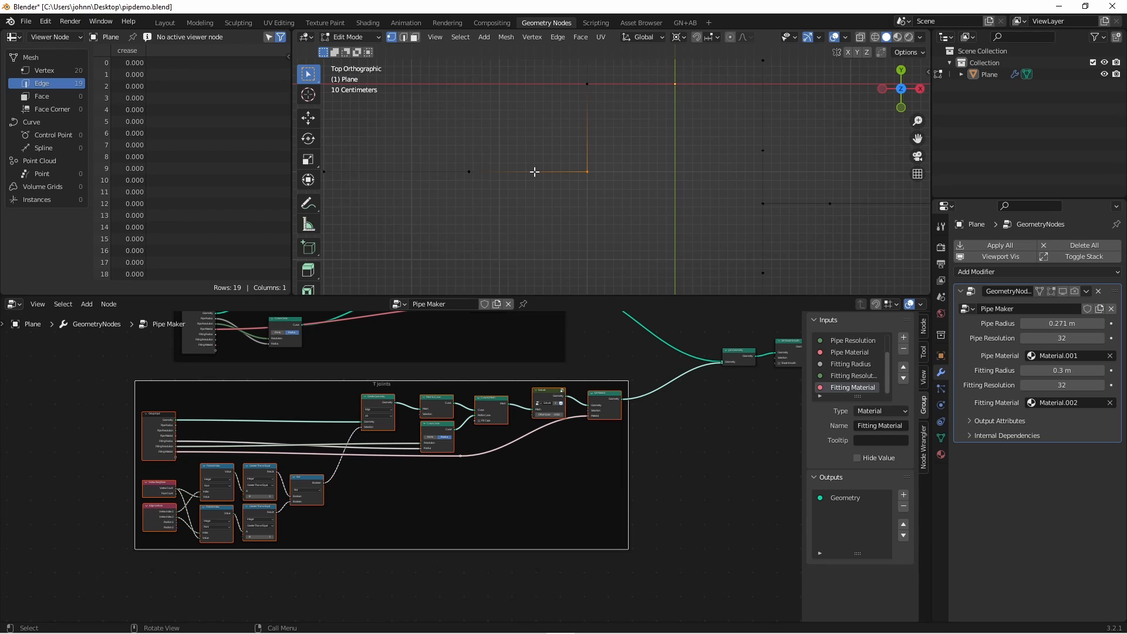
{"action": "middle_click_drag", "start_coordinate": [521, 189], "coordinate": [614, 196], "text": "shift"}
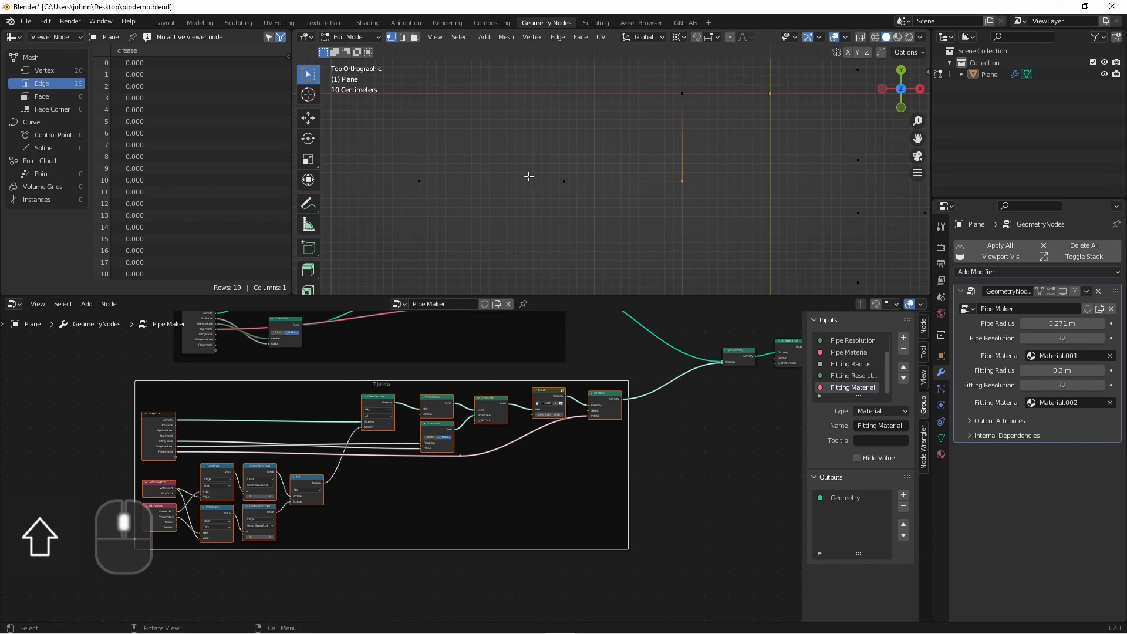
{"action": "left_click", "coordinate": [557, 180]}
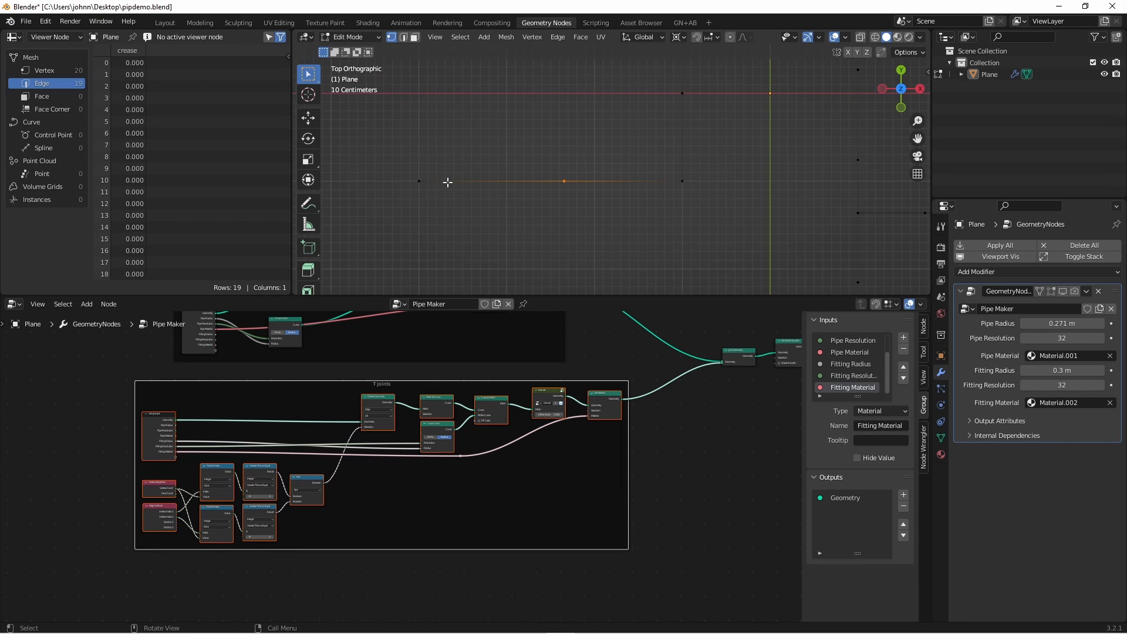
{"action": "left_click_drag", "start_coordinate": [405, 163], "coordinate": [432, 195]}
- Annotate the middle vertex with direction arrows to both neighbouring vertices, and mark the corner vertex
{"action": "left_click", "coordinate": [309, 203]}
{"action": "key", "text": "ctrl+z"}
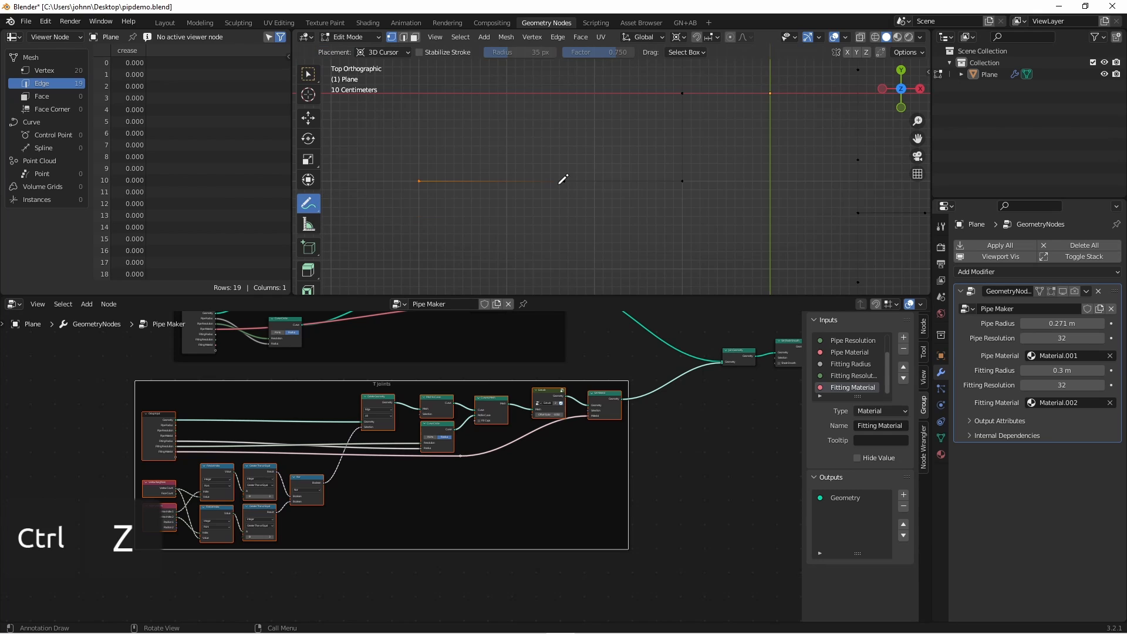
{"action": "mouse_move", "coordinate": [555, 177]}
{"action": "left_mouse_down"}
{"action": "mouse_move", "coordinate": [581, 184]}
{"action": "mouse_move", "coordinate": [553, 170]}
{"action": "mouse_move", "coordinate": [424, 173]}
{"action": "mouse_move", "coordinate": [425, 187]}
{"action": "left_mouse_up"}
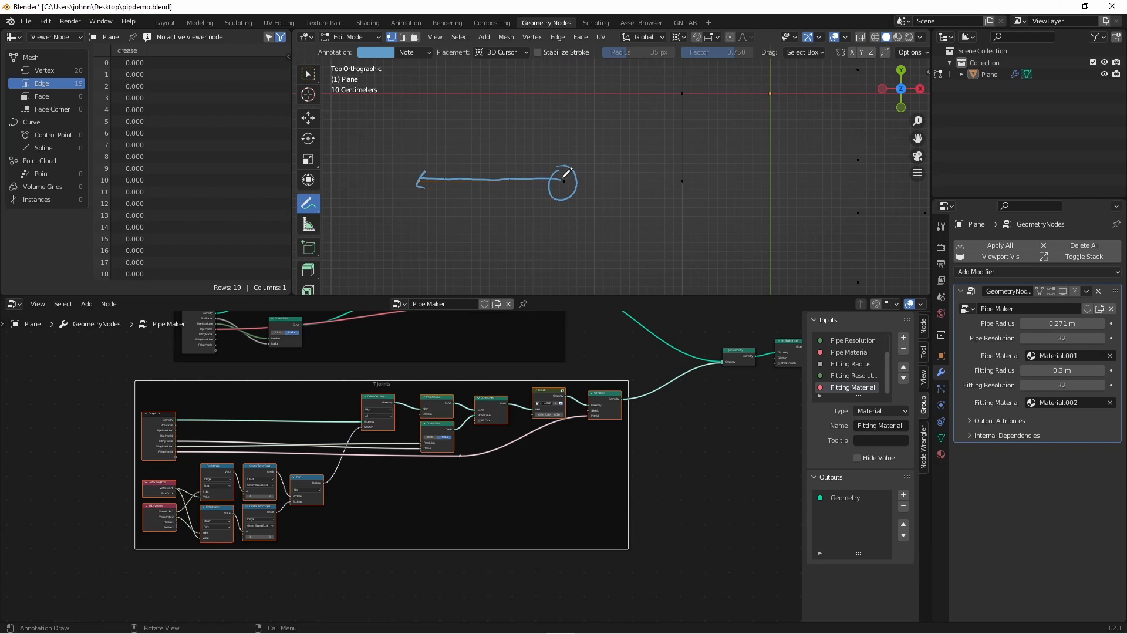
{"action": "left_click_drag", "start_coordinate": [578, 179], "coordinate": [679, 181]}
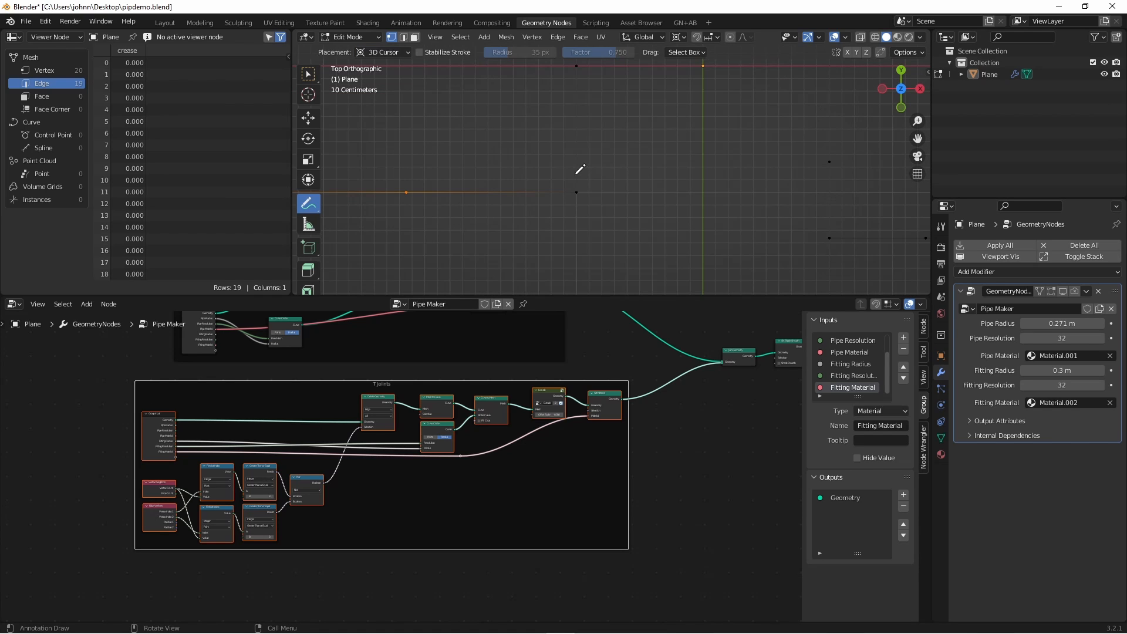
{"action": "left_click_drag", "start_coordinate": [578, 174], "coordinate": [589, 186]}
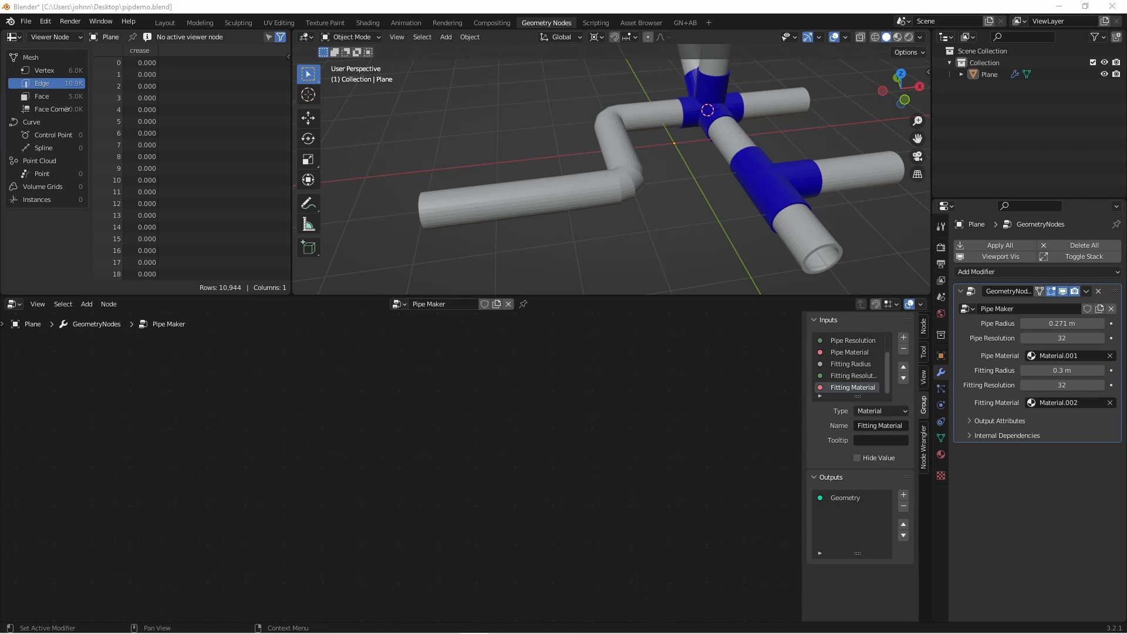
- Add a Group Input node in the empty area below the T Joints frame
{"action": "middle_click_drag", "start_coordinate": [450, 196], "coordinate": [450, 196], "text": "shift"}
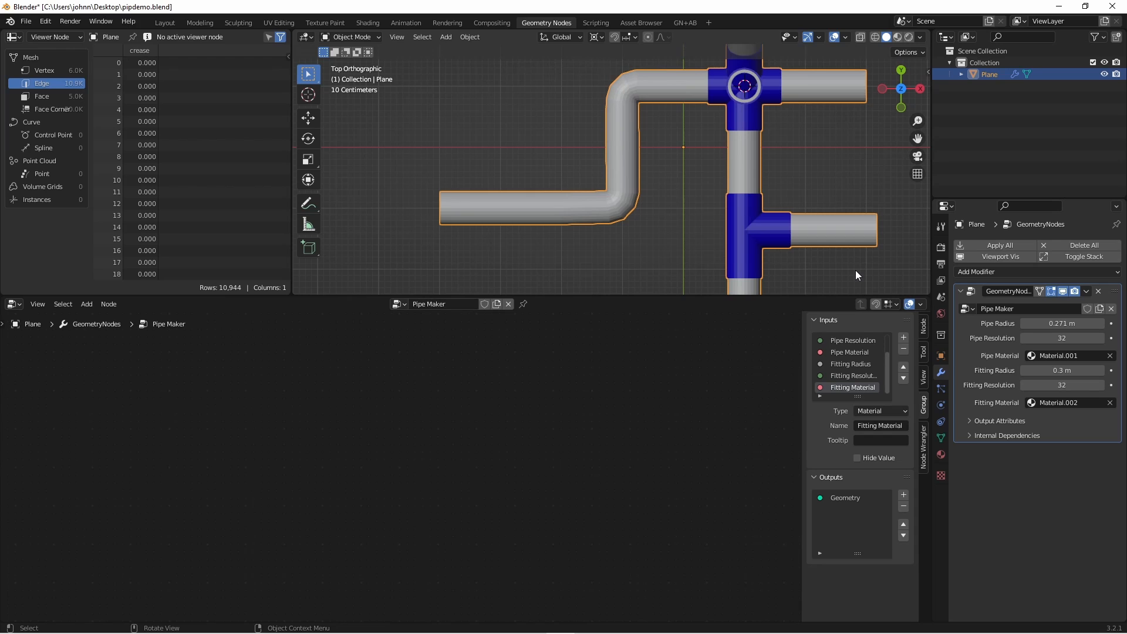
{"action": "scroll", "coordinate": [444, 445], "scroll_direction": "down", "scroll_amount": 4}
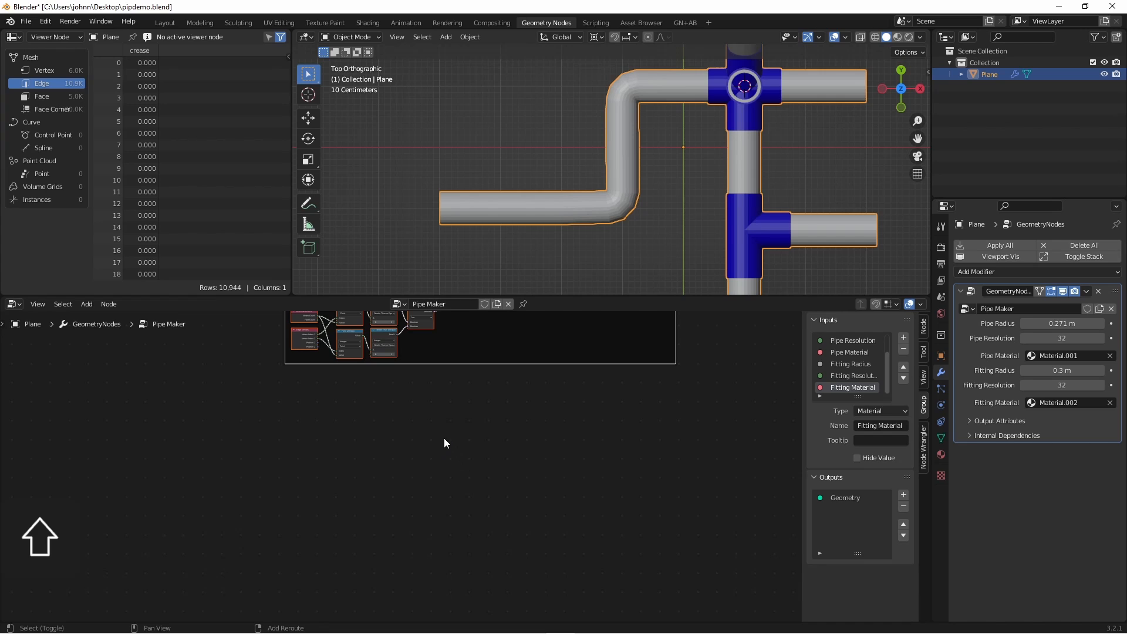
{"action": "left_click", "coordinate": [414, 463]}
{"action": "key", "text": "shift+a"}
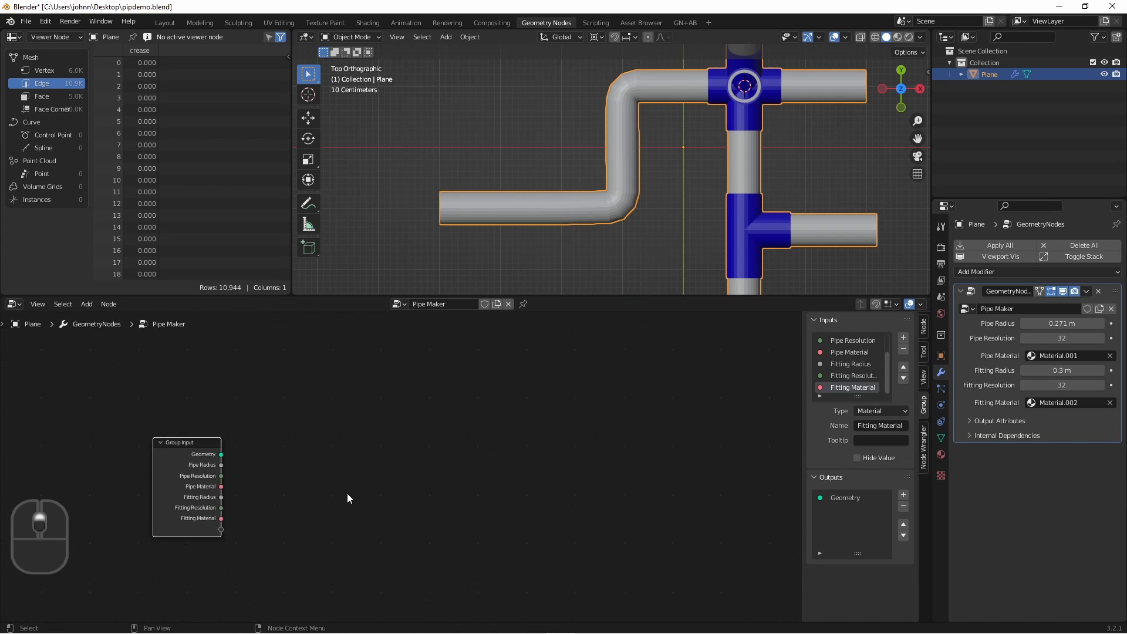
{"action": "scroll", "coordinate": [347, 497], "scroll_direction": "up", "scroll_amount": 1}
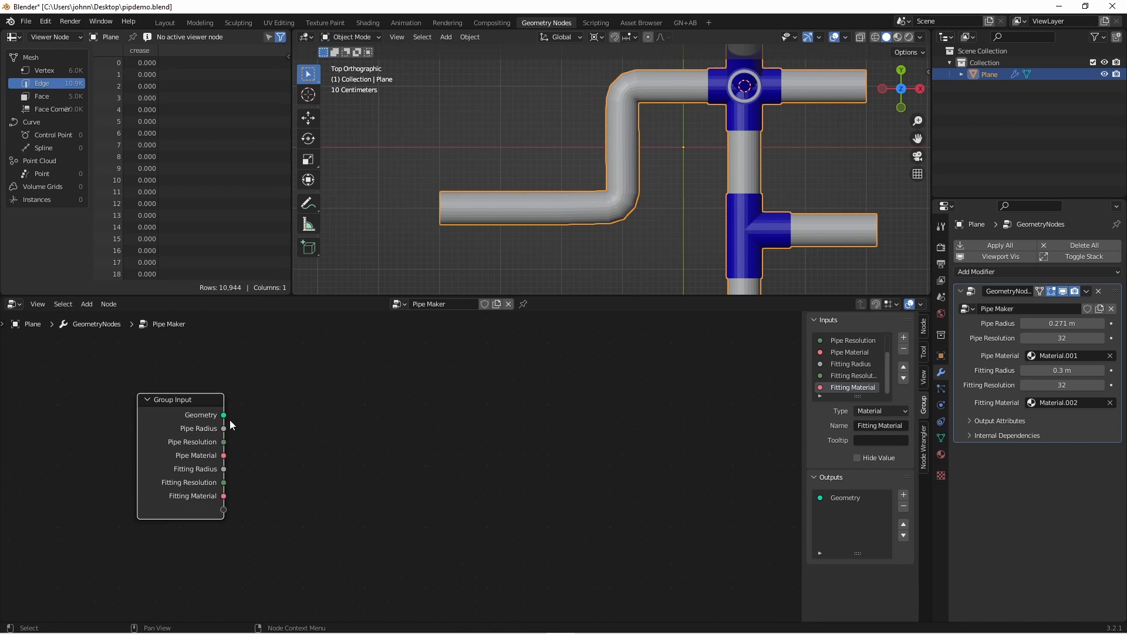
- Connect the new Group Input's Geometry output to a new Mesh to Curve node and position it beside the input
{"action": "left_click_drag", "start_coordinate": [223, 415], "coordinate": [534, 435]}
{"action": "type", "text": "mesh to curve"}
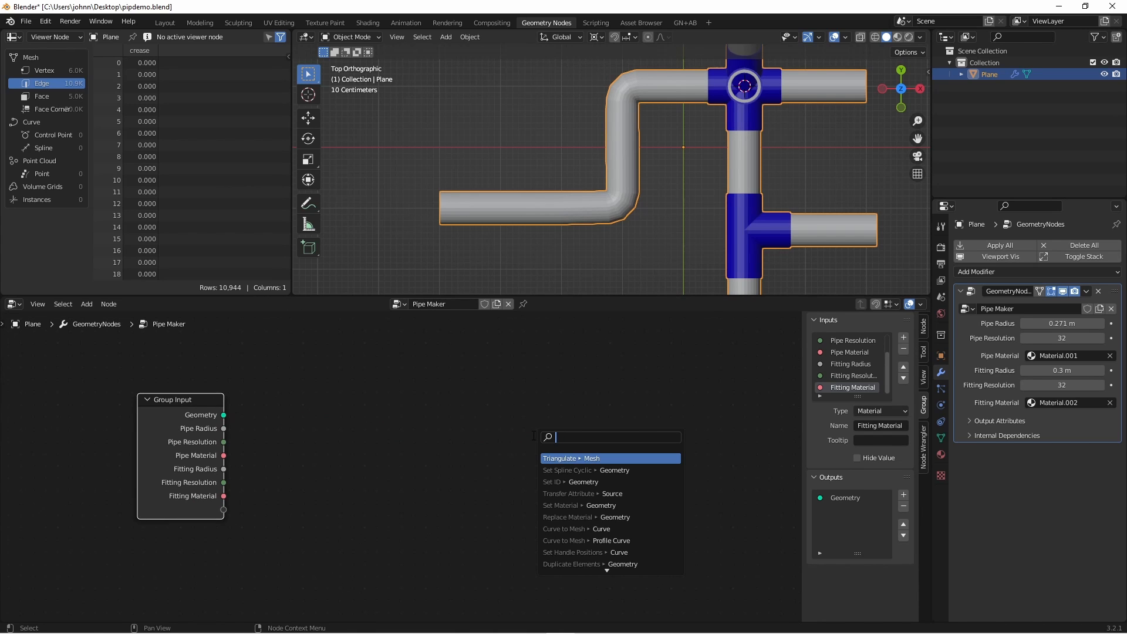
{"action": "key", "text": "Return"}
{"action": "key", "text": "g"}
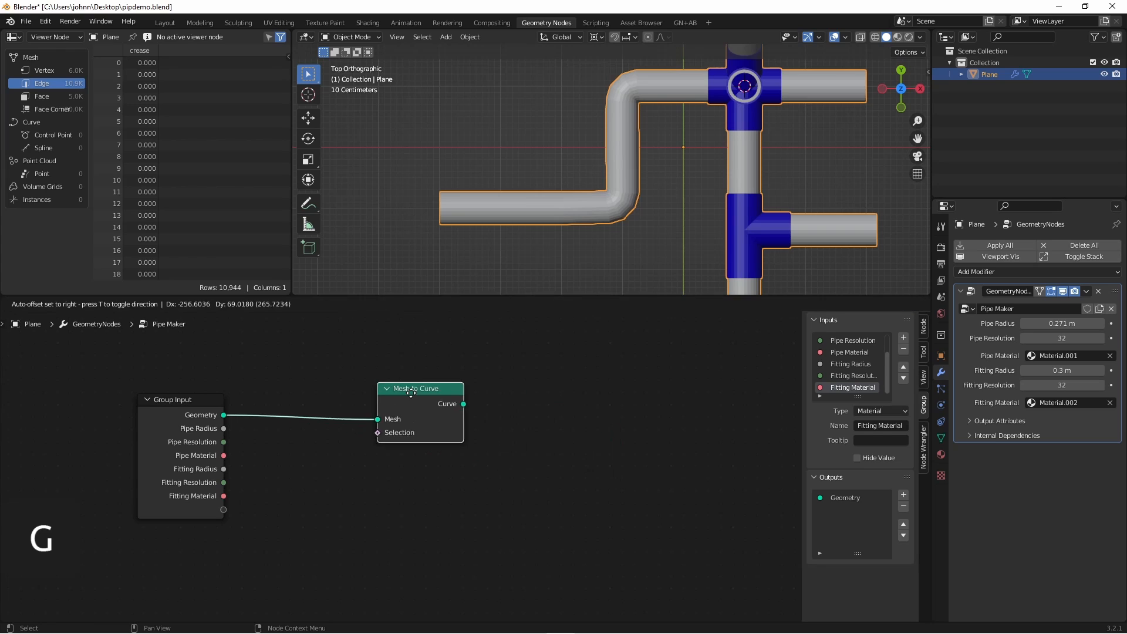
{"action": "left_click", "coordinate": [430, 389]}
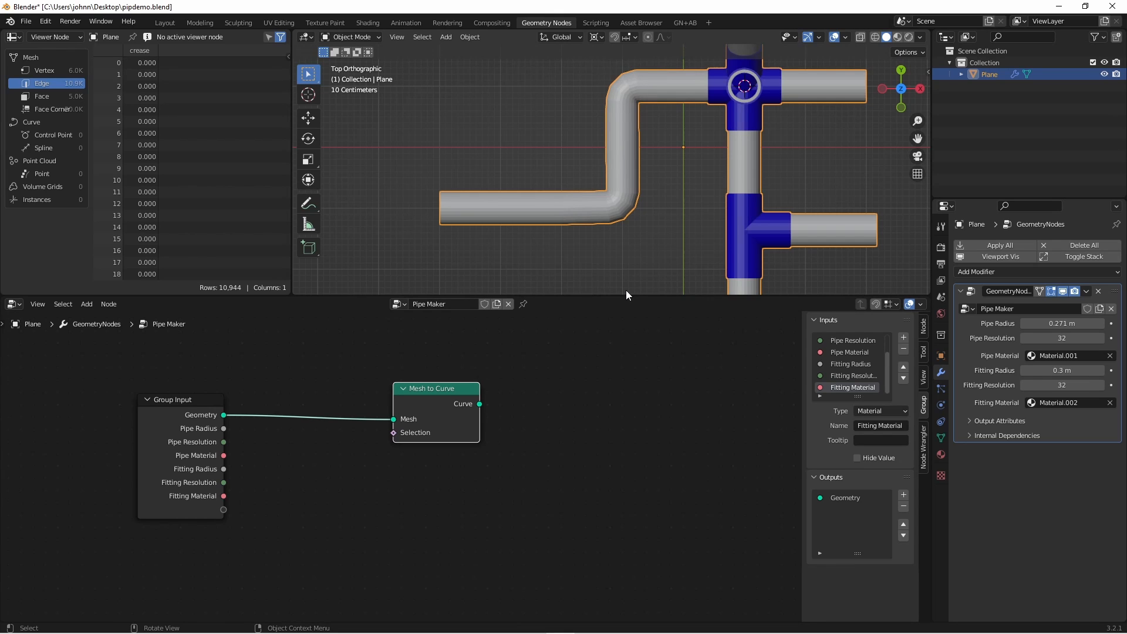
- Add a Store Named Attribute node named "straight" and feed it the Mesh to Curve output
{"action": "middle_click_drag", "start_coordinate": [579, 442], "coordinate": [575, 387]}
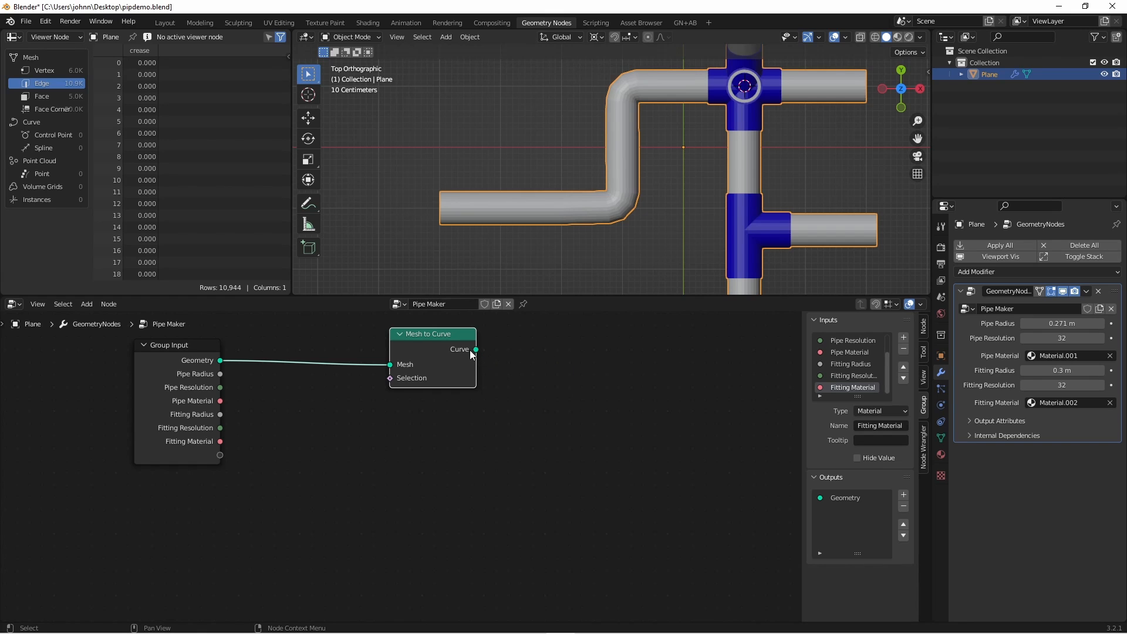
{"action": "key", "text": "shift+a"}
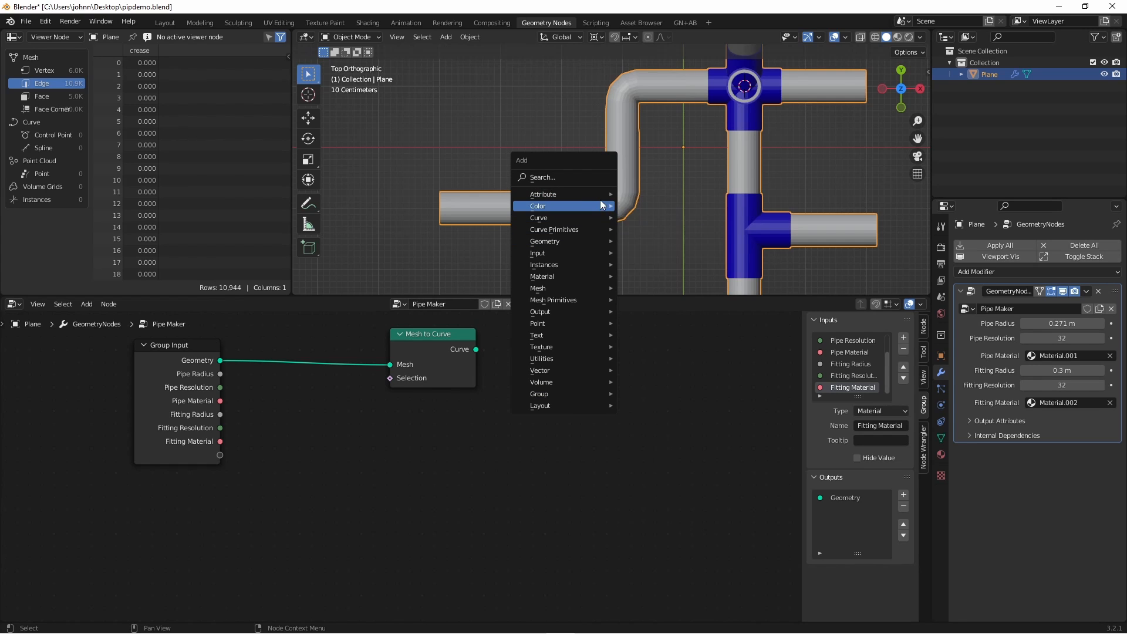
{"action": "mouse_move", "coordinate": [595, 193]}
{"action": "left_click", "coordinate": [700, 234]}
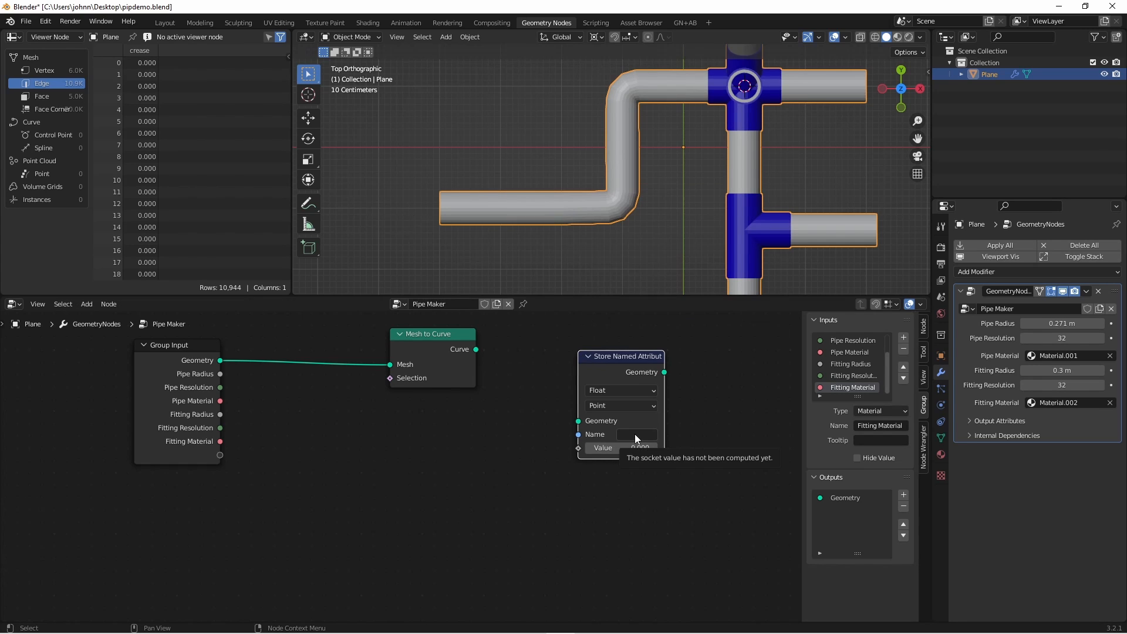
{"action": "left_click", "coordinate": [631, 435]}
{"action": "type", "text": "straight"}
{"action": "key", "text": "Return"}
{"action": "left_click_drag", "start_coordinate": [476, 350], "coordinate": [579, 421]}
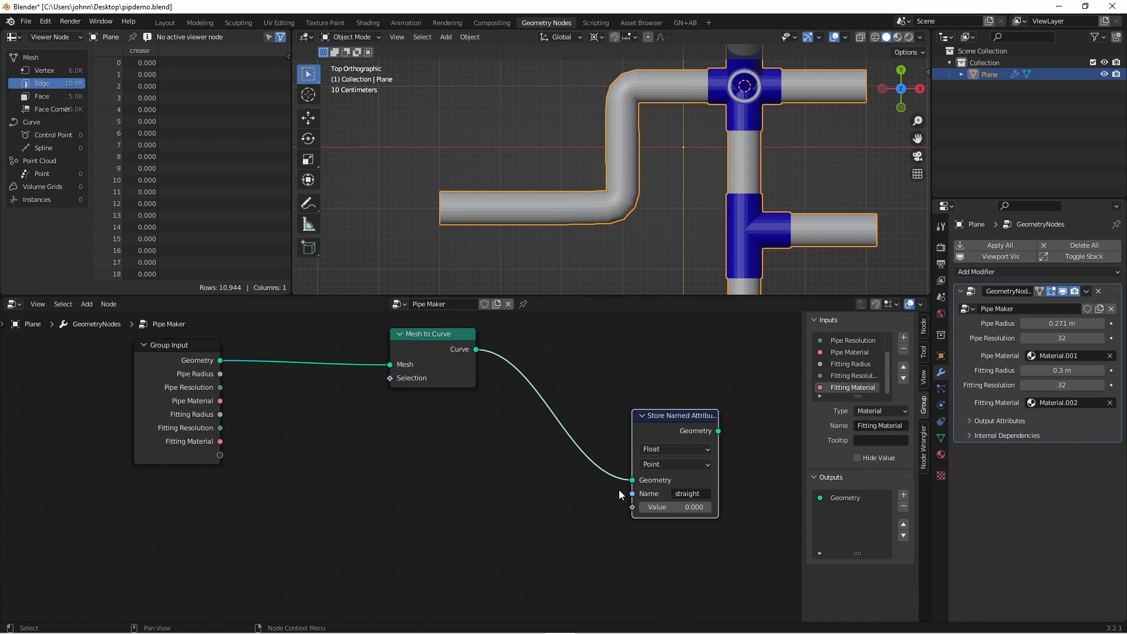
- Add a Position input node below the Group Input, ahead of the Store Named Attribute node
{"action": "middle_click_drag", "start_coordinate": [422, 501], "coordinate": [427, 449]}
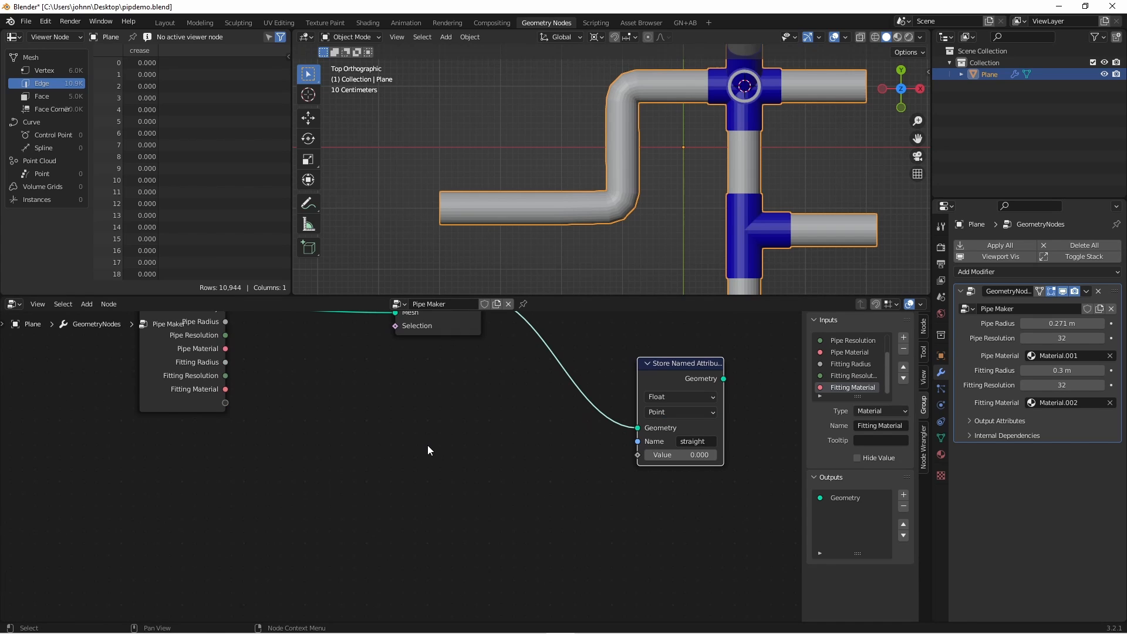
{"action": "key", "text": "shift+a"}
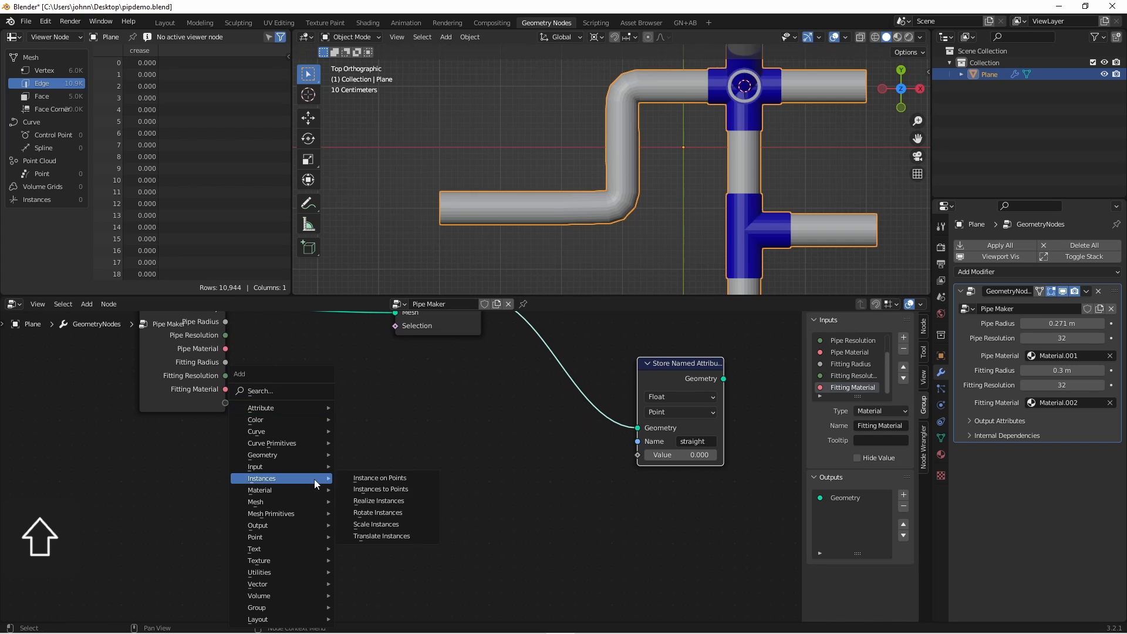
{"action": "mouse_move", "coordinate": [287, 463]}
{"action": "left_click", "coordinate": [382, 443]}
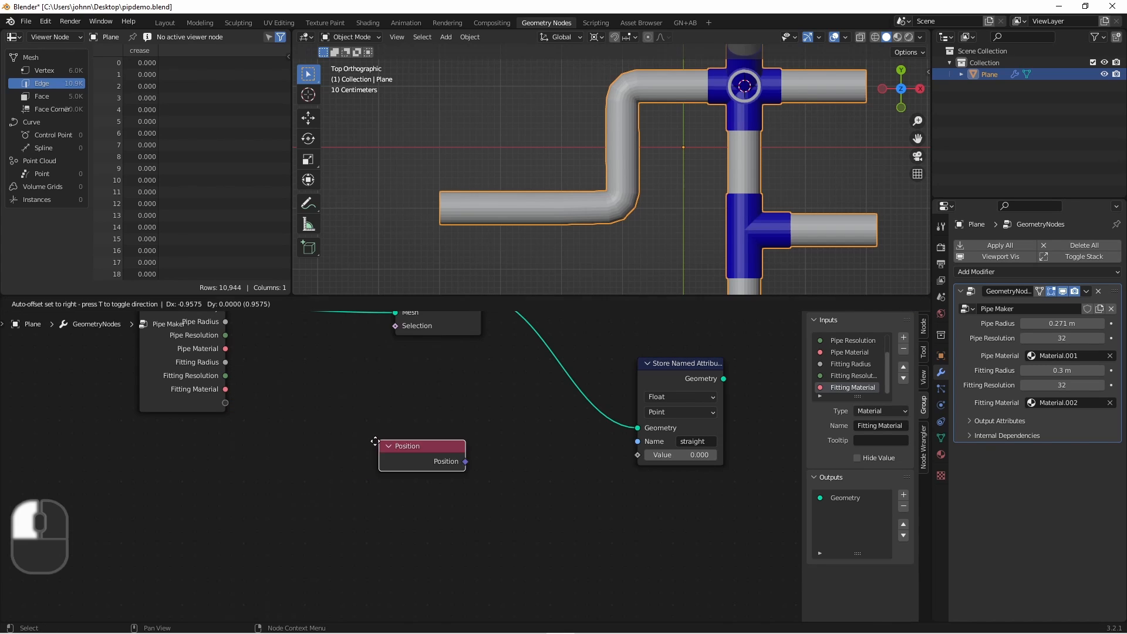
{"action": "left_click", "coordinate": [361, 496]}
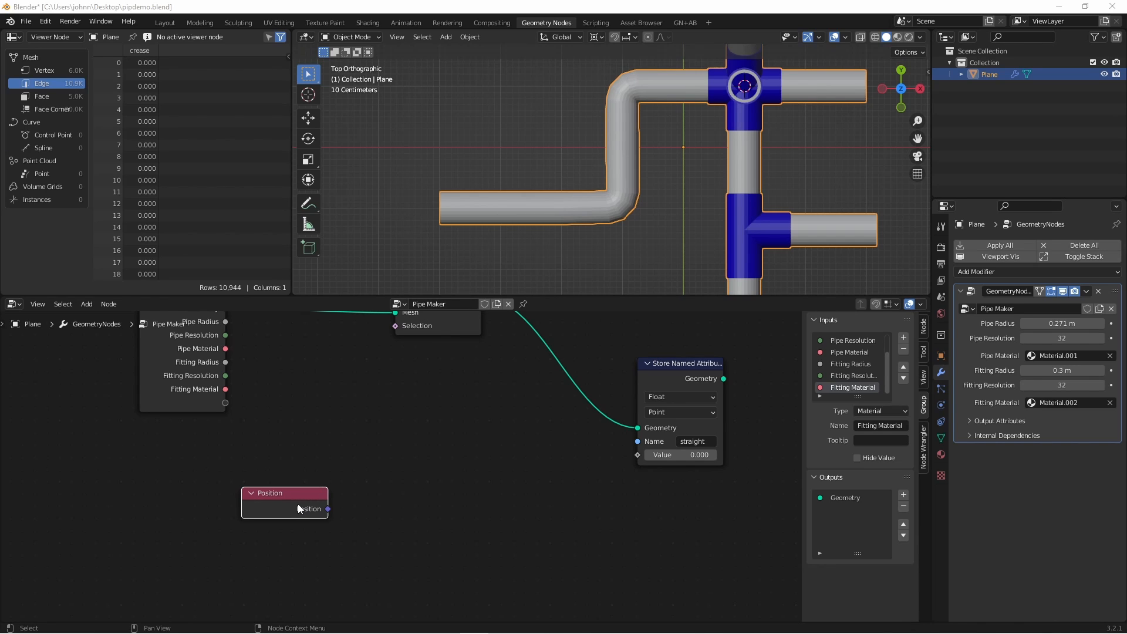
- Lower the Position node slightly and add an Index input node directly above it
{"action": "left_click_drag", "start_coordinate": [302, 503], "coordinate": [327, 531]}
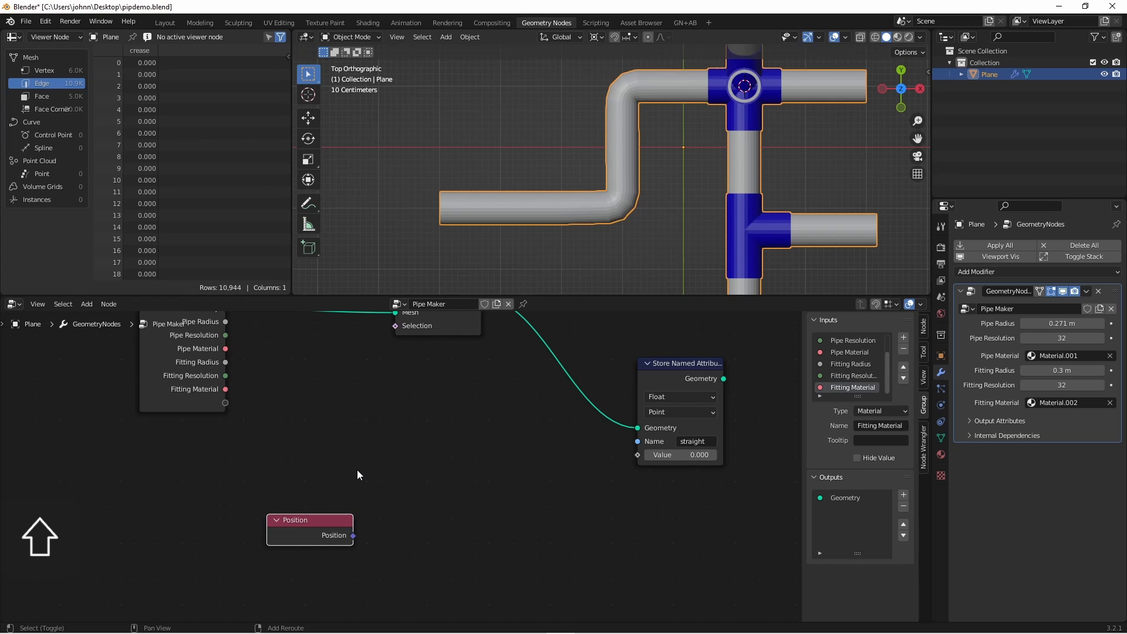
{"action": "key", "text": "shift+a"}
{"action": "left_click", "coordinate": [405, 407]}
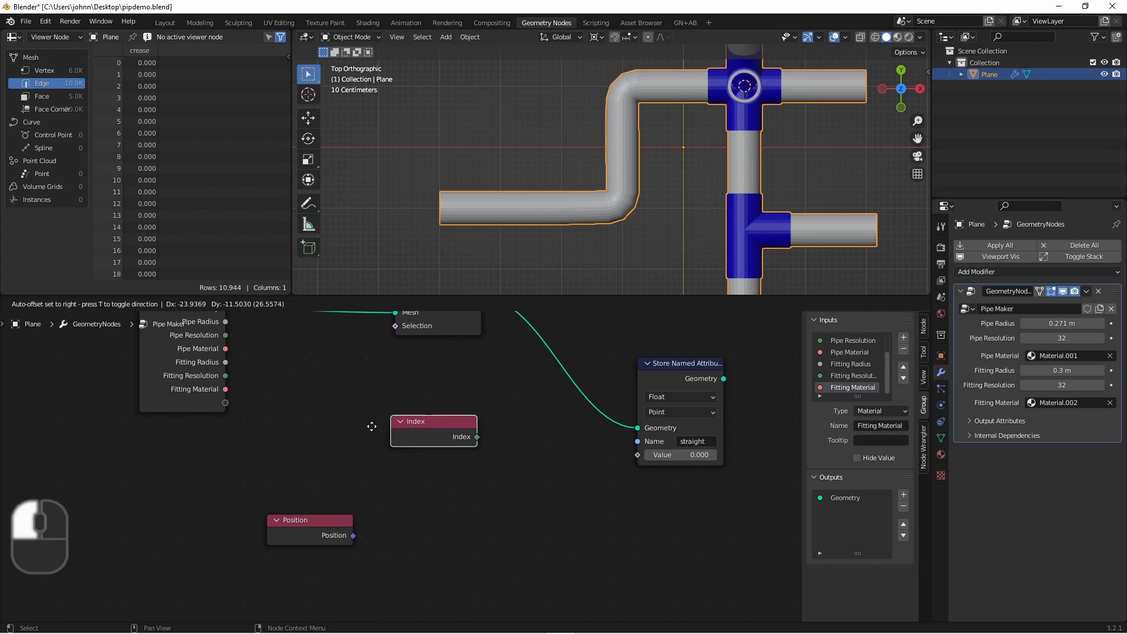
{"action": "left_click", "coordinate": [350, 460]}
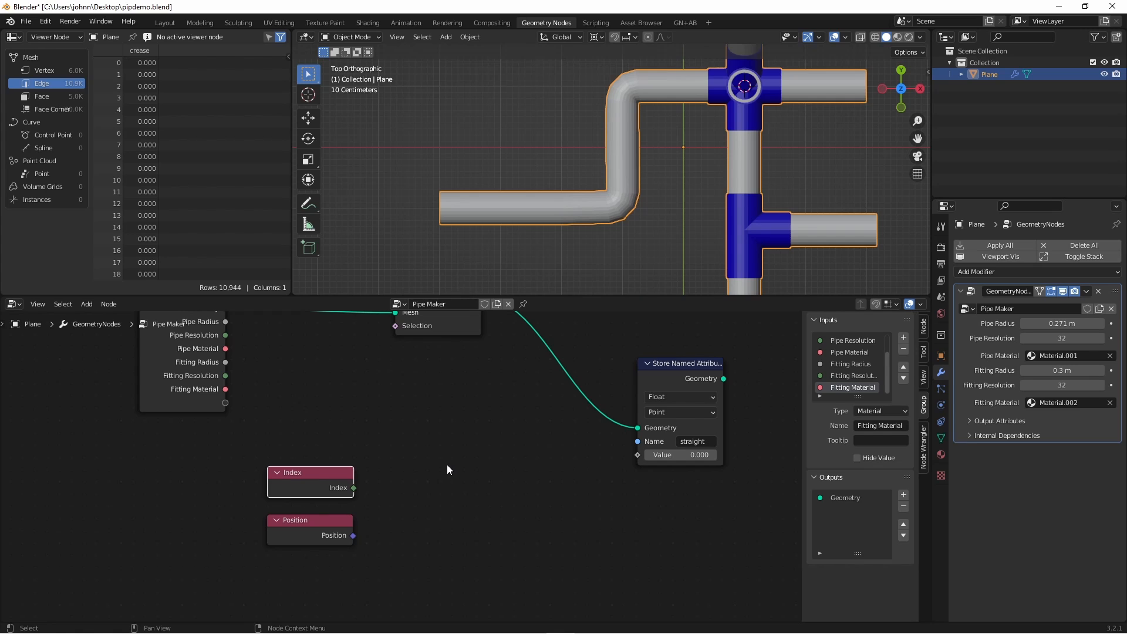
- Add a Field at Index node beside the inputs and duplicate it so the two nodes are stacked vertically
{"action": "key", "text": "shift+a"}
{"action": "left_click", "coordinate": [405, 434]}
{"action": "key", "text": "shift+d"}
{"action": "key", "text": "g"}
{"action": "scroll", "coordinate": [411, 470], "scroll_direction": "down", "scroll_amount": 3}
{"action": "key", "text": "g"}
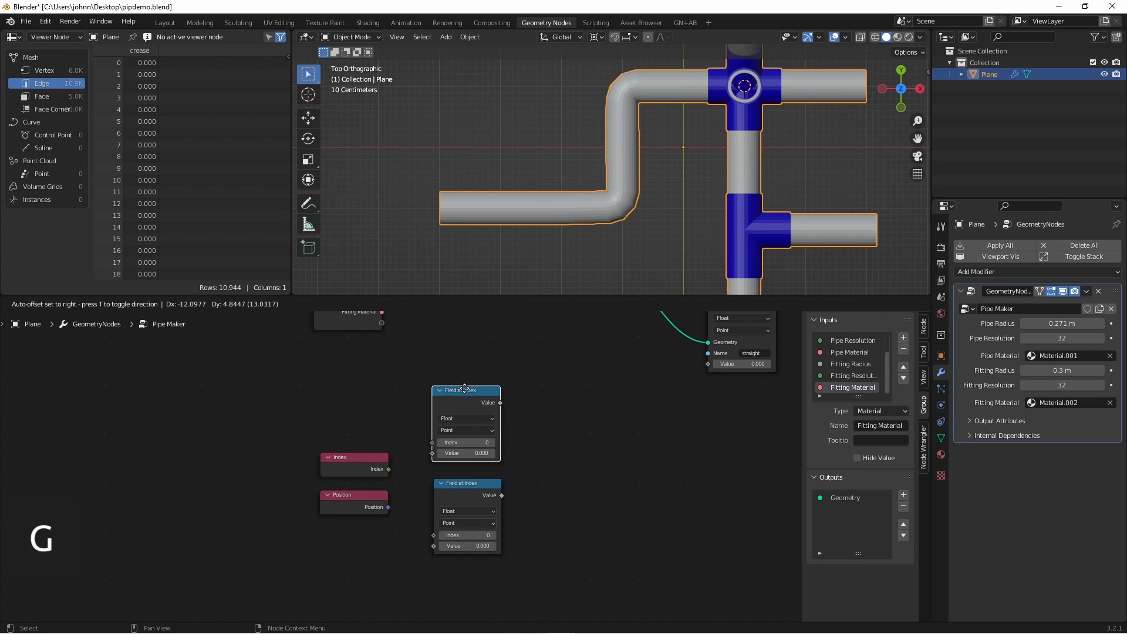
{"action": "left_click", "coordinate": [466, 390]}
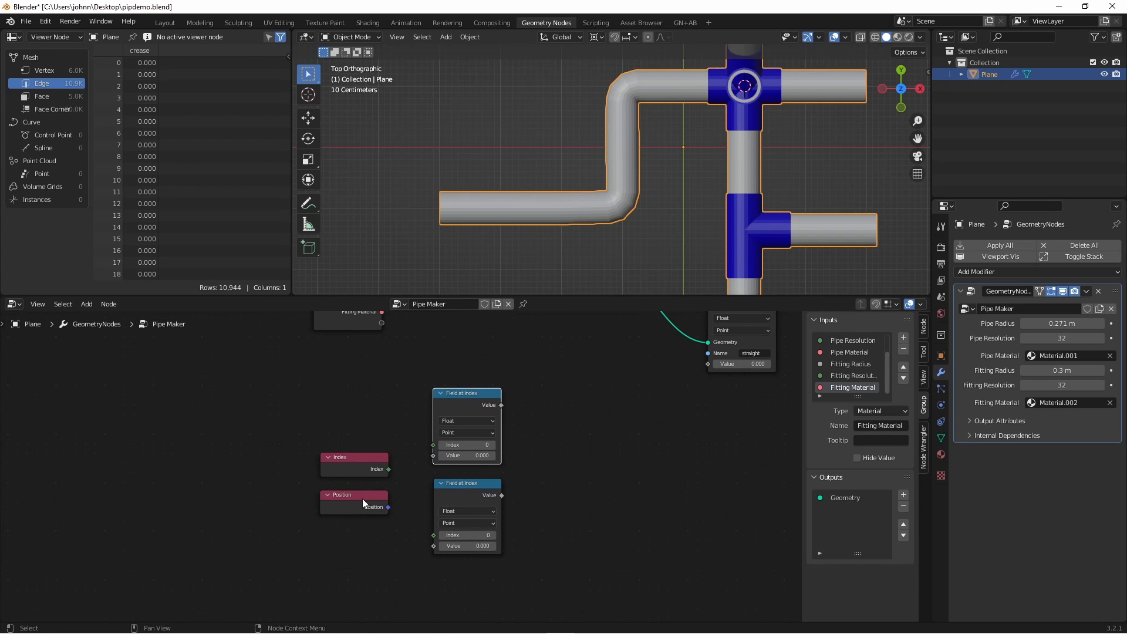
- Move the Index and Position nodes farther from the Field at Index nodes to make room for math nodes
{"action": "left_click_drag", "start_coordinate": [362, 499], "coordinate": [345, 503]}
{"action": "left_click_drag", "start_coordinate": [398, 533], "coordinate": [319, 471]}
{"action": "key", "text": "g"}
{"action": "left_click", "coordinate": [265, 468]}
{"action": "key", "text": "s"}
{"action": "middle_click_drag", "start_coordinate": [359, 488], "coordinate": [296, 484]}
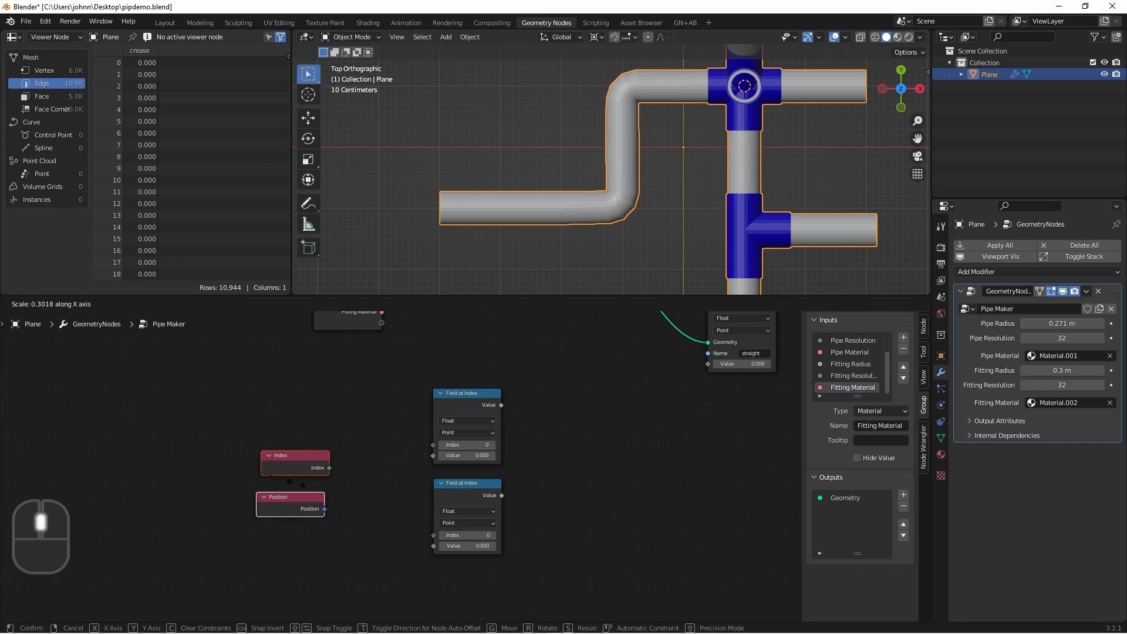
{"action": "left_click", "coordinate": [324, 476]}
- Feed Index into the upper Field at Index through a Math node set to Subtract with a value of 1
{"action": "left_click_drag", "start_coordinate": [324, 468], "coordinate": [437, 448]}
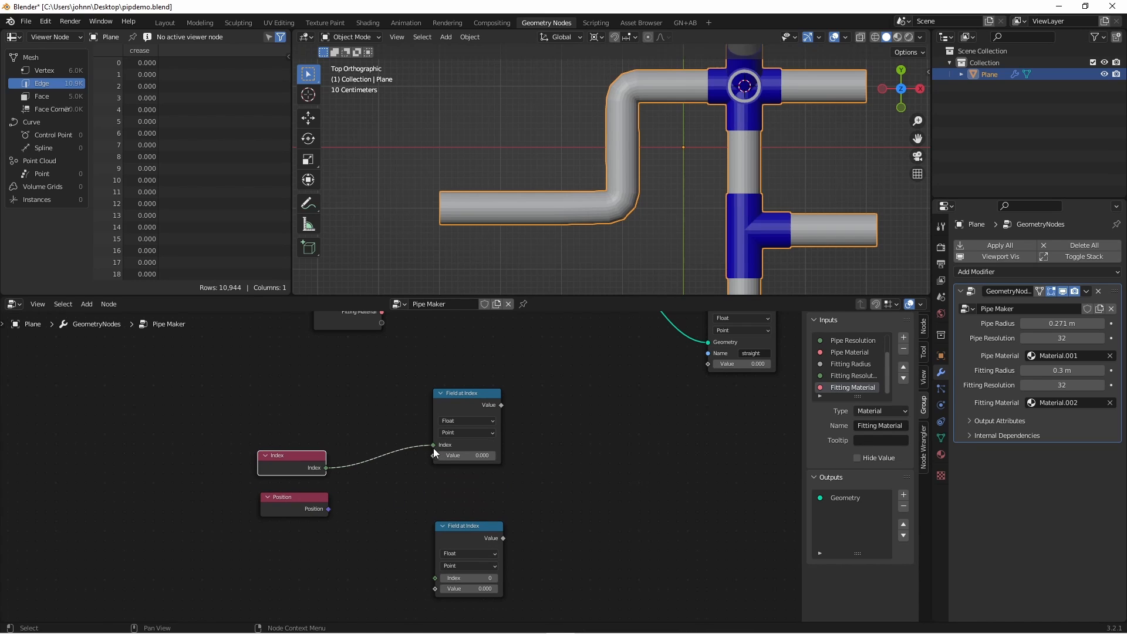
{"action": "key", "text": "shift+a"}
{"action": "left_click", "coordinate": [434, 554]}
{"action": "left_click", "coordinate": [399, 432]}
{"action": "left_click", "coordinate": [387, 468]}
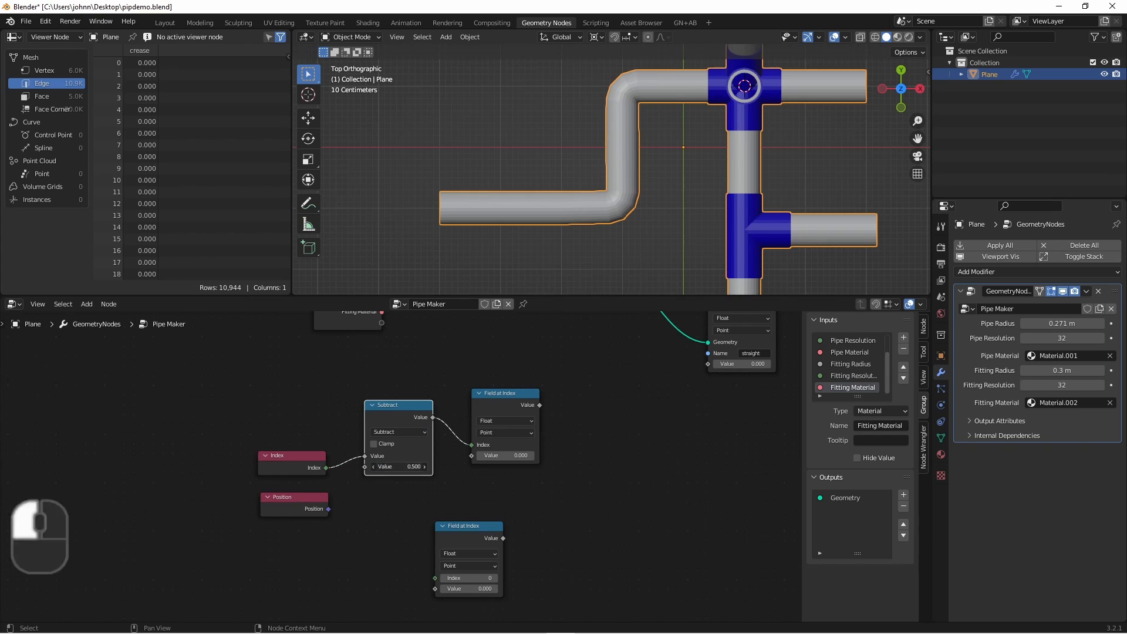
{"action": "double_click", "coordinate": [393, 467]}
{"action": "type", "text": "1"}
{"action": "key", "text": "Return"}
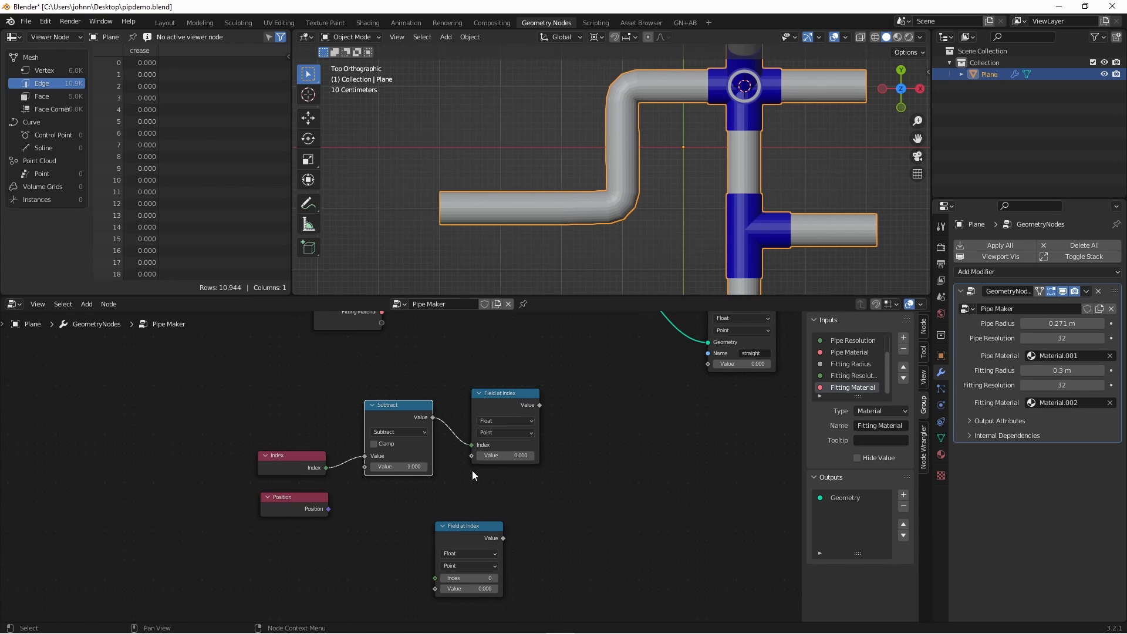
- Feed Index into the lower Field at Index through a duplicate of the Subtract node switched to Add
{"action": "left_click_drag", "start_coordinate": [418, 422], "coordinate": [410, 415]}
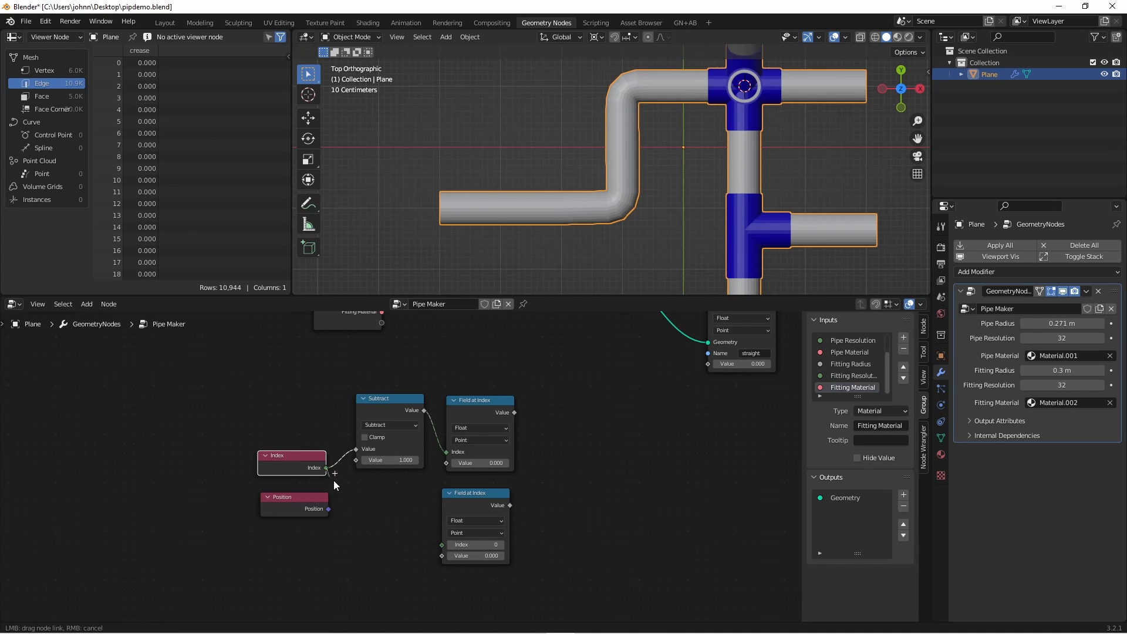
{"action": "left_click_drag", "start_coordinate": [326, 467], "coordinate": [442, 546]}
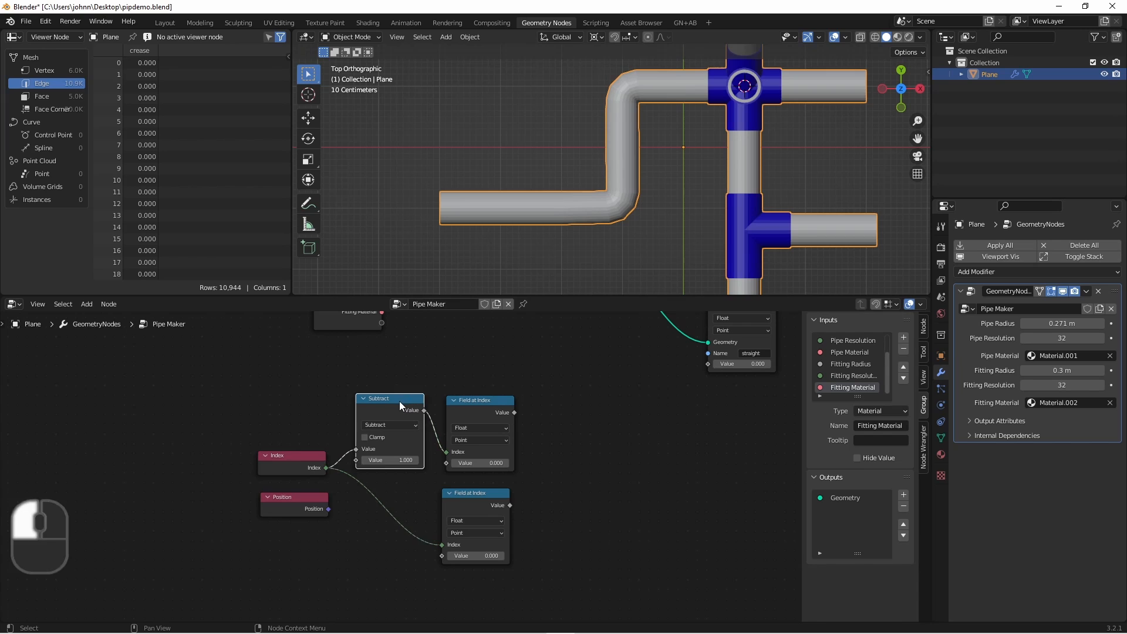
{"action": "left_click", "coordinate": [390, 411]}
{"action": "key", "text": "shift+d"}
{"action": "left_click", "coordinate": [397, 502]}
{"action": "left_click", "coordinate": [392, 512]}
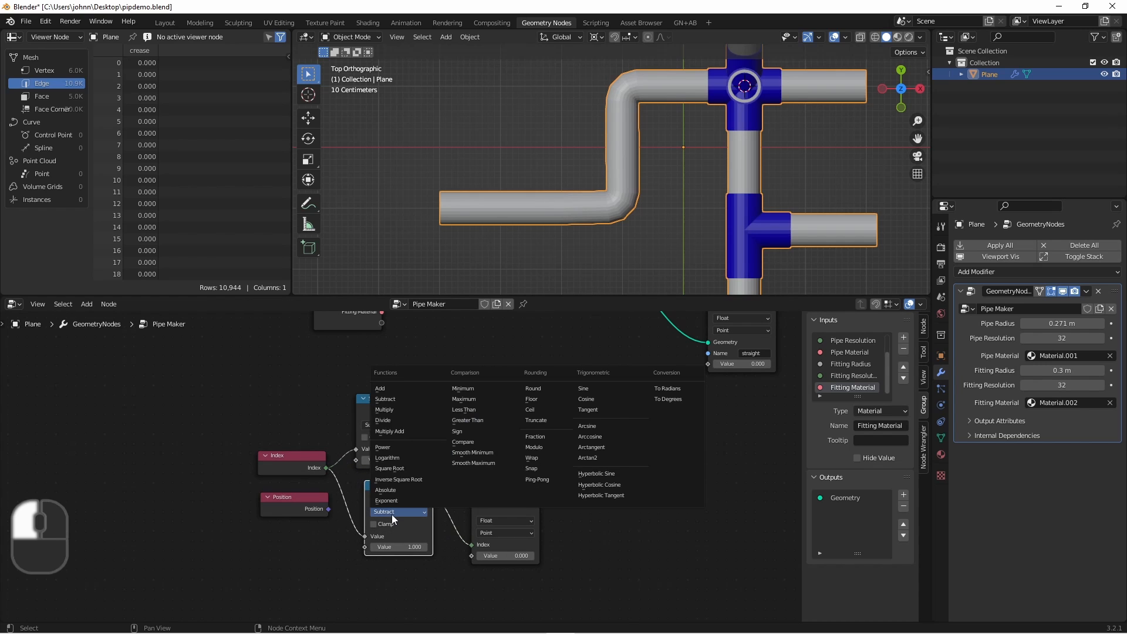
{"action": "left_click", "coordinate": [385, 389]}
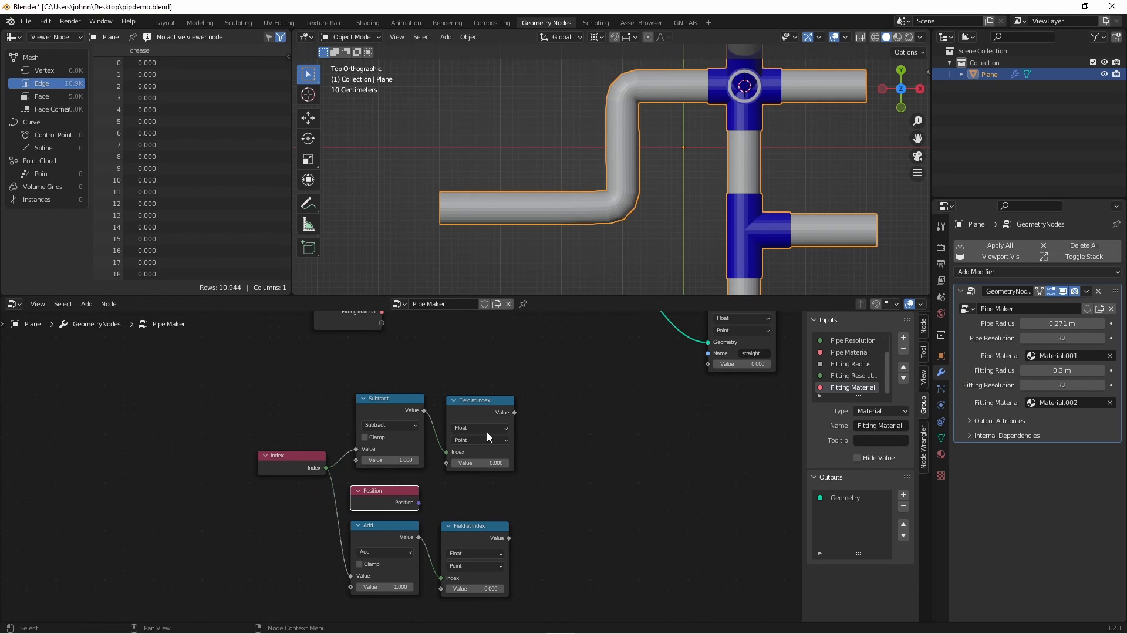
- Set the data type of both Field at Index nodes to Vector and space the upper one farther from the lower
{"action": "left_click", "coordinate": [487, 428]}
{"action": "left_click", "coordinate": [479, 460]}
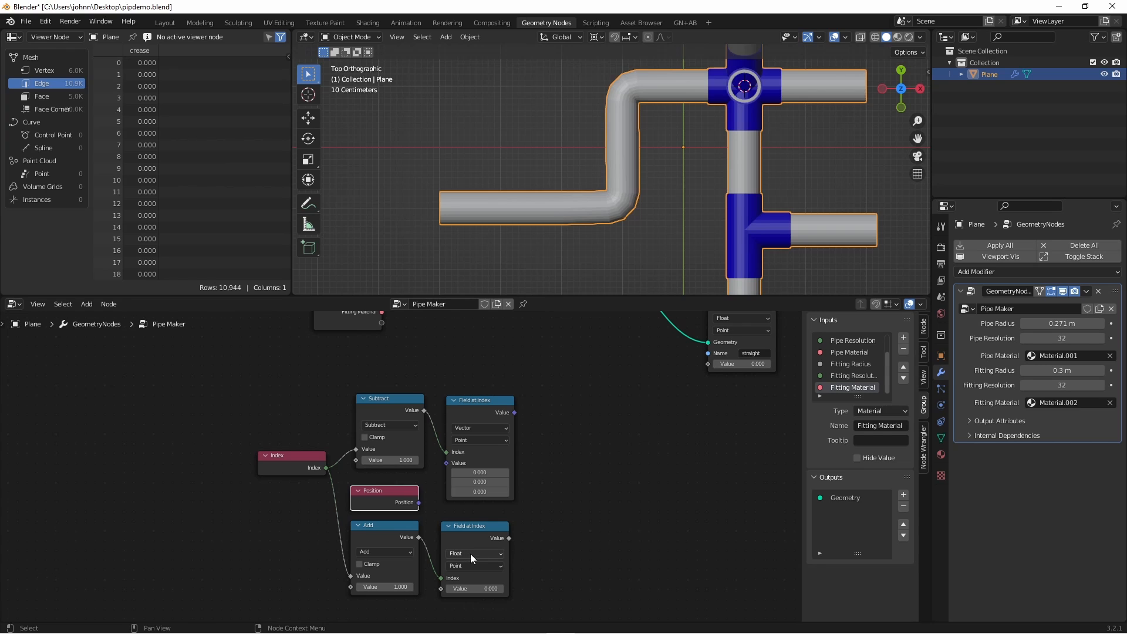
{"action": "left_click", "coordinate": [470, 554]}
{"action": "left_click", "coordinate": [468, 585]}
{"action": "middle_click_drag", "start_coordinate": [483, 508], "coordinate": [522, 444], "text": "shift"}
{"action": "left_click", "coordinate": [534, 343]}
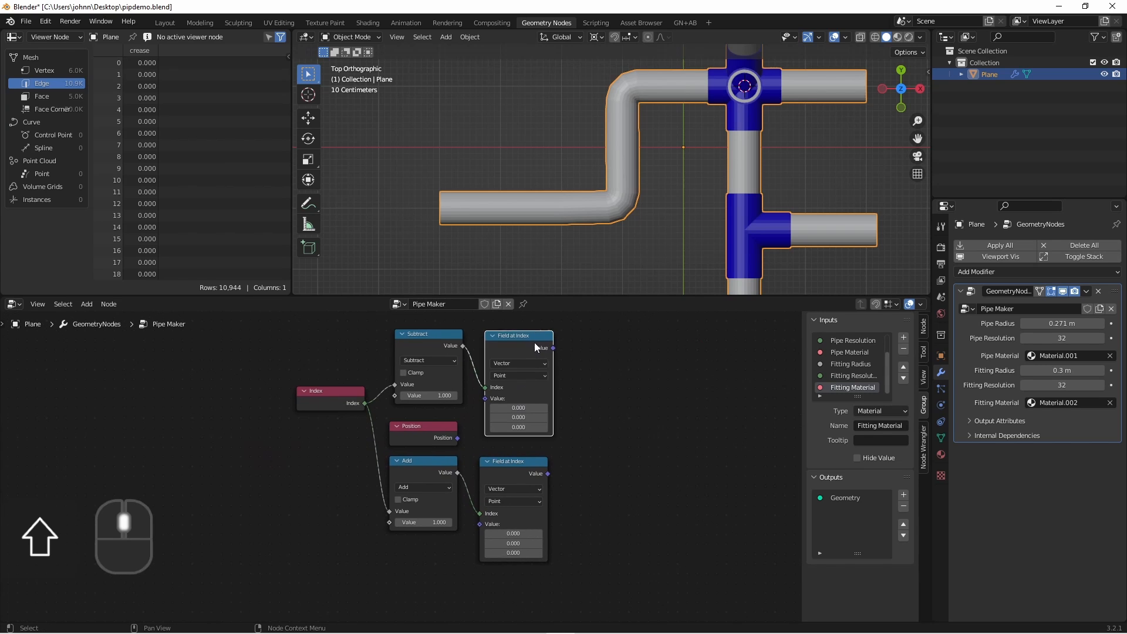
{"action": "left_click_drag", "start_coordinate": [535, 343], "coordinate": [534, 324]}
{"action": "key", "text": "g"}
{"action": "left_click", "coordinate": [514, 346]}
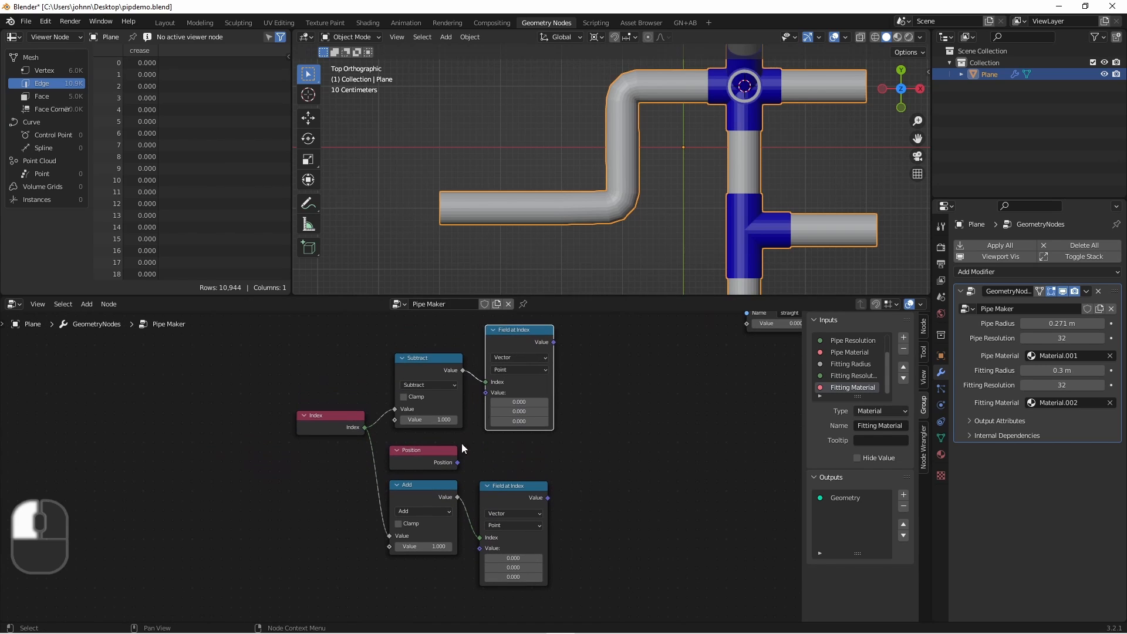
- Connect Position to the Value inputs of both Field at Index nodes and extend it to a reroute point between them
{"action": "left_click_drag", "start_coordinate": [458, 463], "coordinate": [485, 392]}
{"action": "left_click_drag", "start_coordinate": [458, 462], "coordinate": [480, 548]}
{"action": "left_click_drag", "start_coordinate": [524, 494], "coordinate": [528, 507]}
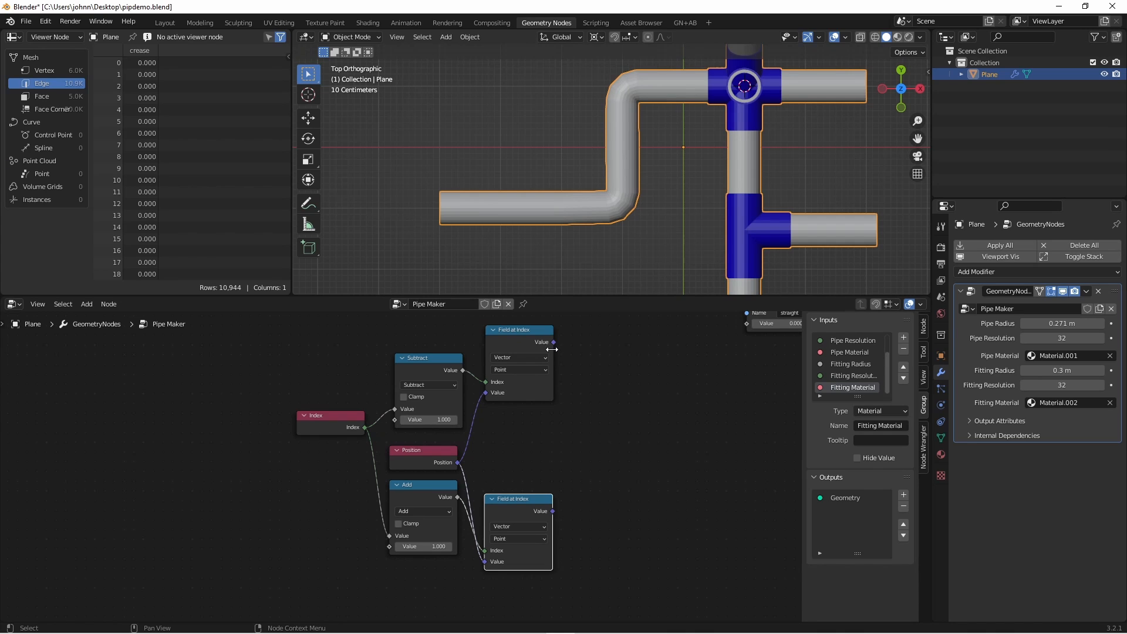
{"action": "left_click_drag", "start_coordinate": [457, 463], "coordinate": [558, 458]}
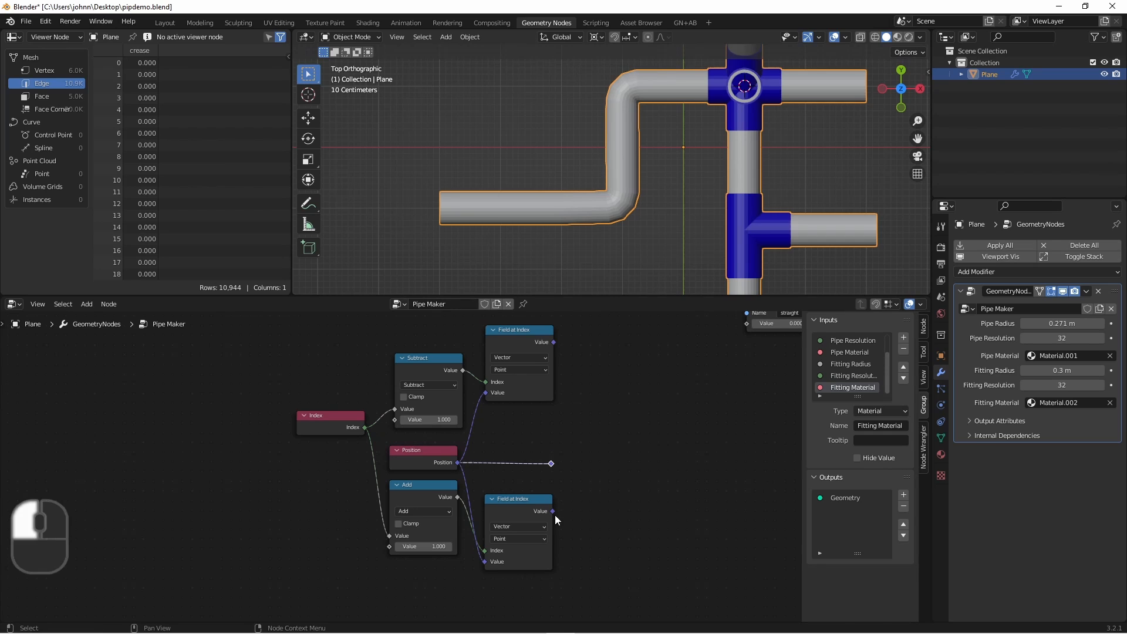
{"action": "left_click", "coordinate": [551, 511]}
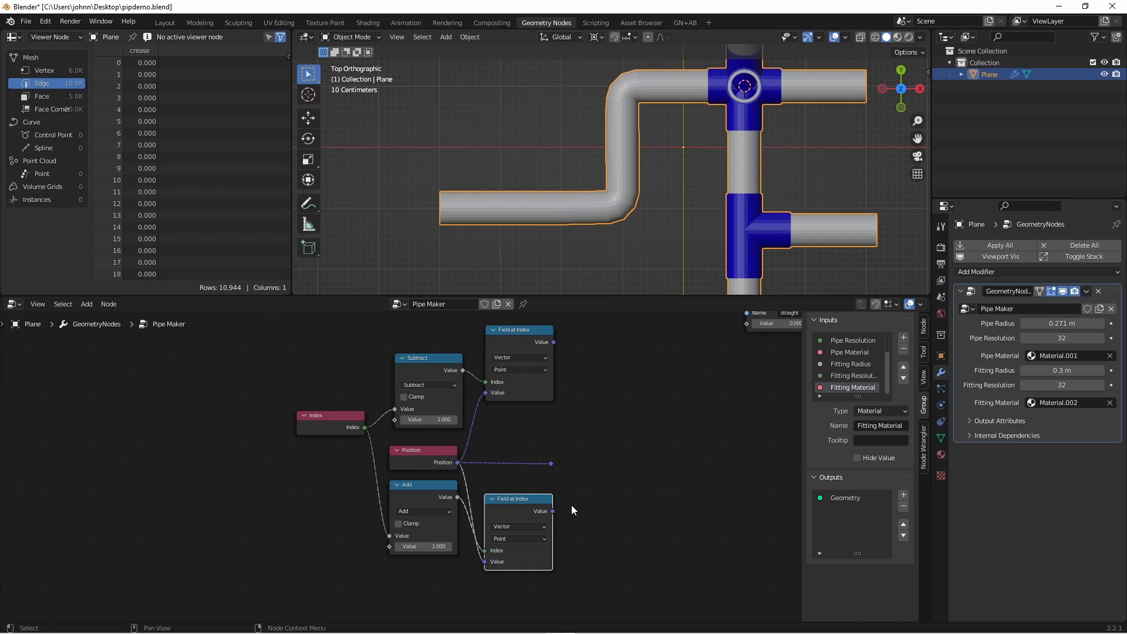
{"action": "left_click", "coordinate": [565, 505]}
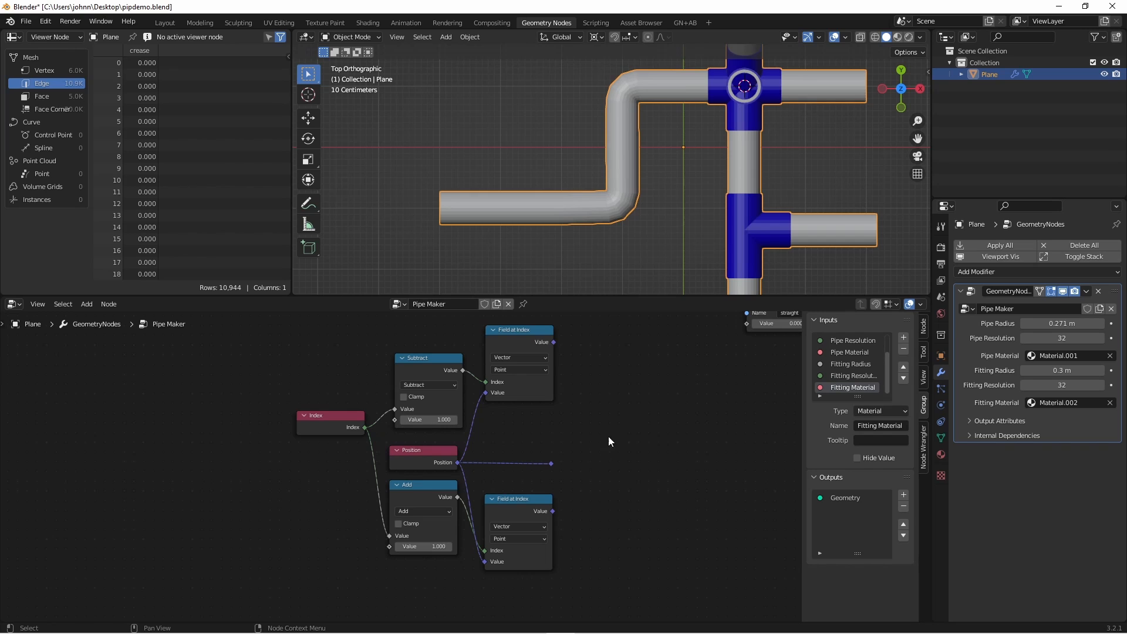
- Add a Vector Math node set to Subtract that takes the rerouted Position away from the upper Field at Index value
{"action": "key", "text": "shift+a"}
{"action": "mouse_move", "coordinate": [583, 432]}
{"action": "left_click", "coordinate": [663, 467]}
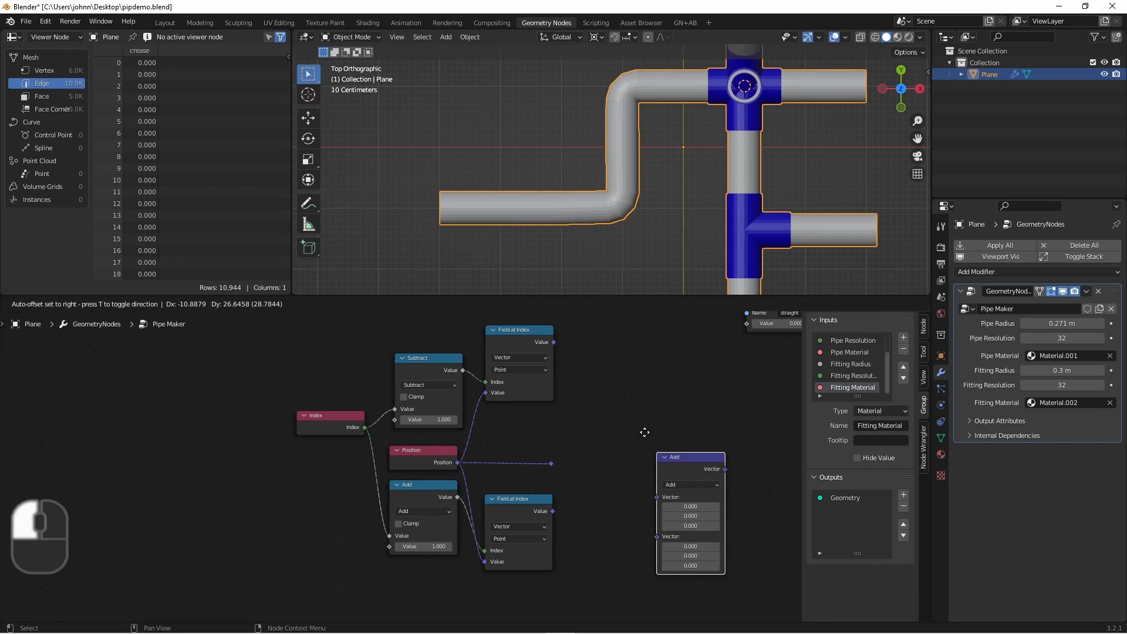
{"action": "left_click", "coordinate": [622, 384]}
{"action": "left_click", "coordinate": [620, 364]}
{"action": "left_click", "coordinate": [625, 386]}
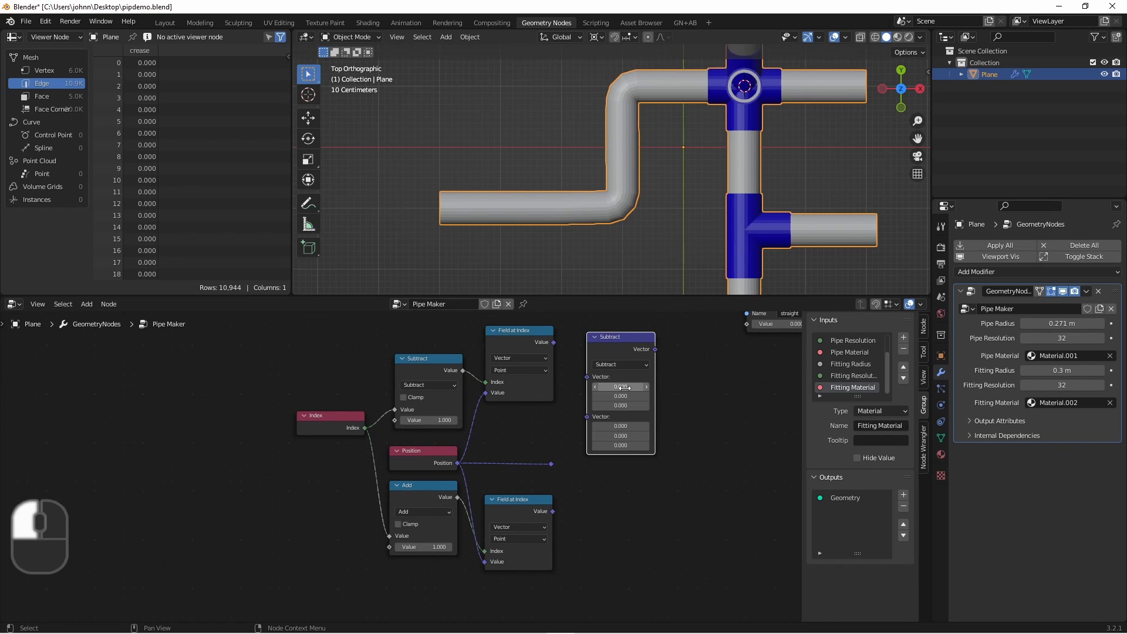
{"action": "left_click_drag", "start_coordinate": [550, 464], "coordinate": [597, 417]}
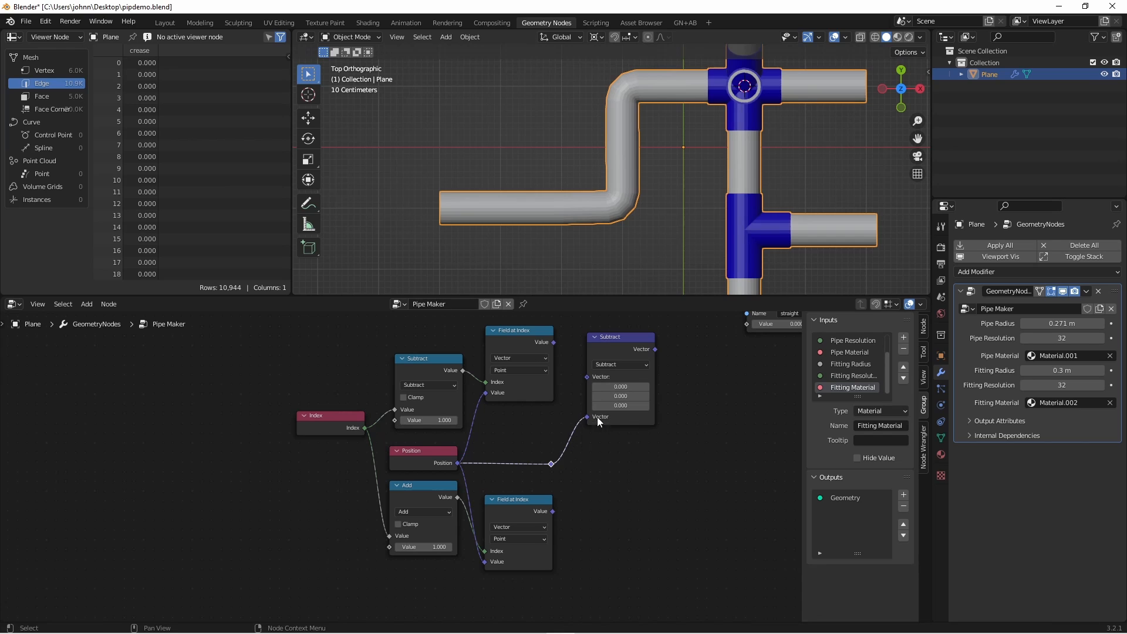
{"action": "left_click_drag", "start_coordinate": [553, 342], "coordinate": [588, 377]}
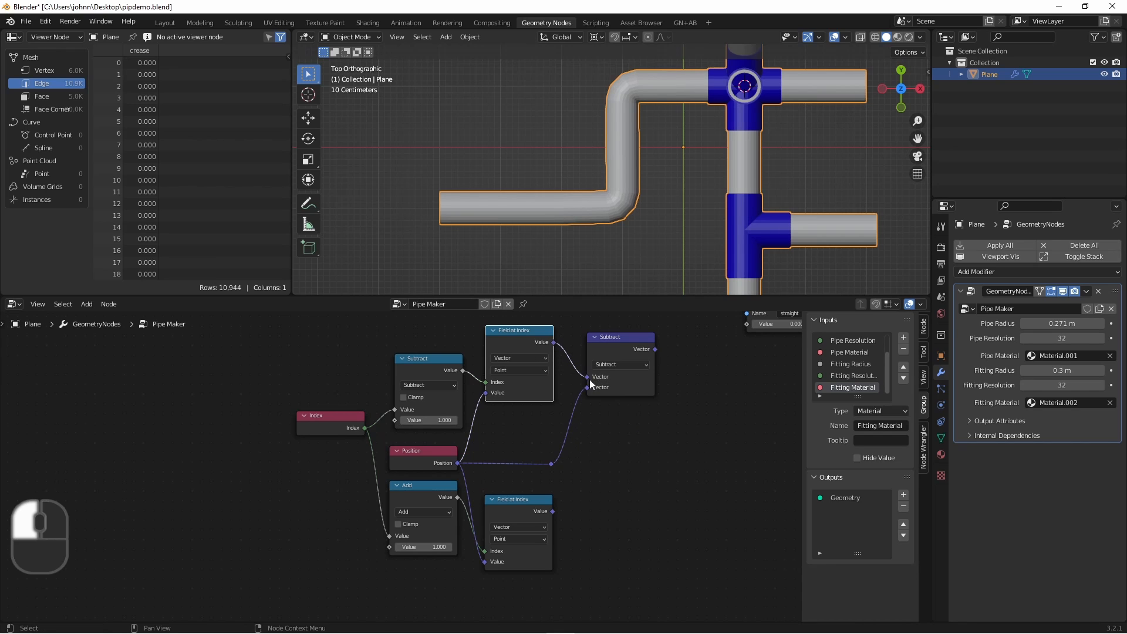
- Subtract the rerouted Position from the lower Field at Index value with a second vector Subtract node, and align both Subtract nodes
{"action": "left_click_drag", "start_coordinate": [551, 463], "coordinate": [589, 495]}
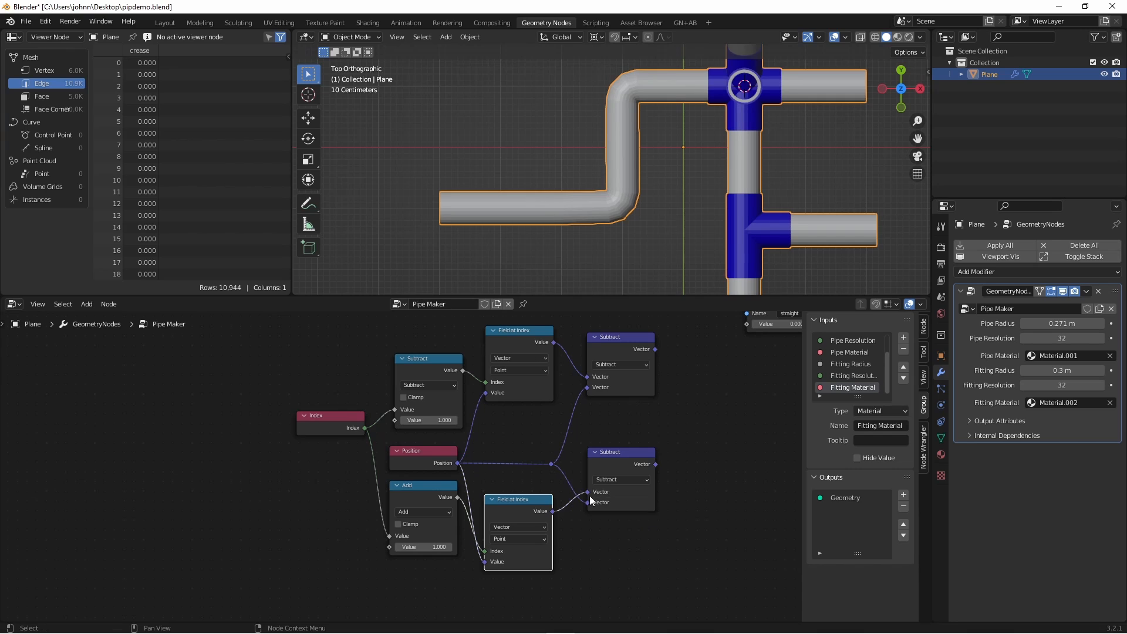
{"action": "left_click_drag", "start_coordinate": [622, 453], "coordinate": [614, 472]}
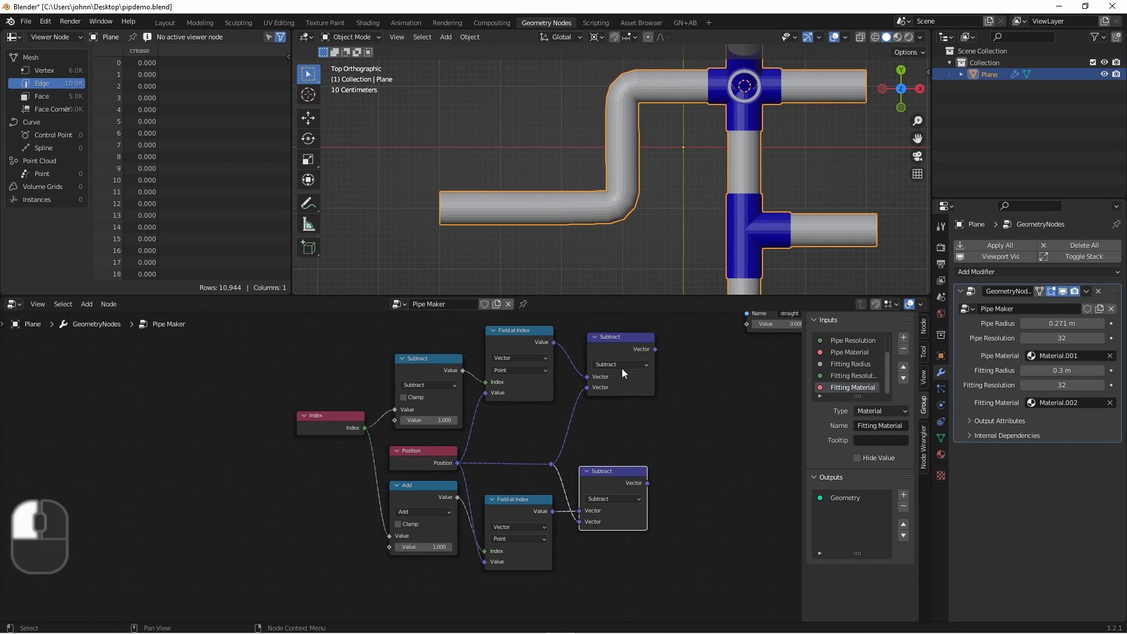
{"action": "left_click_drag", "start_coordinate": [621, 350], "coordinate": [614, 359]}
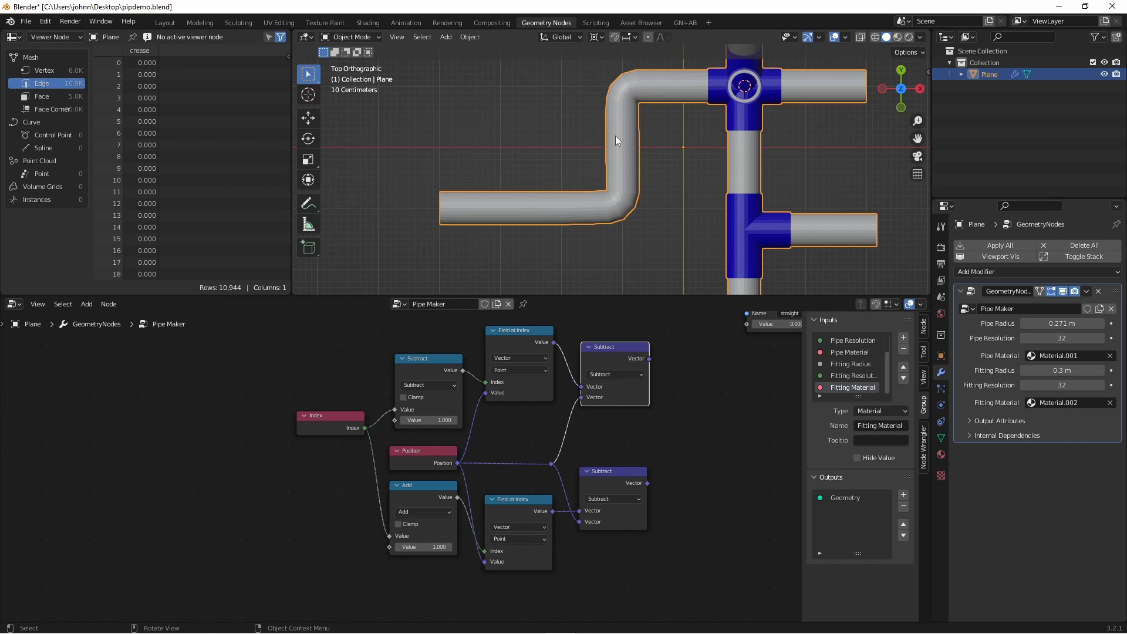
{"action": "left_click_drag", "start_coordinate": [620, 354], "coordinate": [619, 377]}
- Duplicate the vector Subtract node as a Dot Product node and feed it the outputs of both vector Subtract nodes
{"action": "middle_click_drag", "start_coordinate": [678, 425], "coordinate": [517, 433]}
{"action": "key", "text": "shift+d"}
{"action": "left_click", "coordinate": [555, 401]}
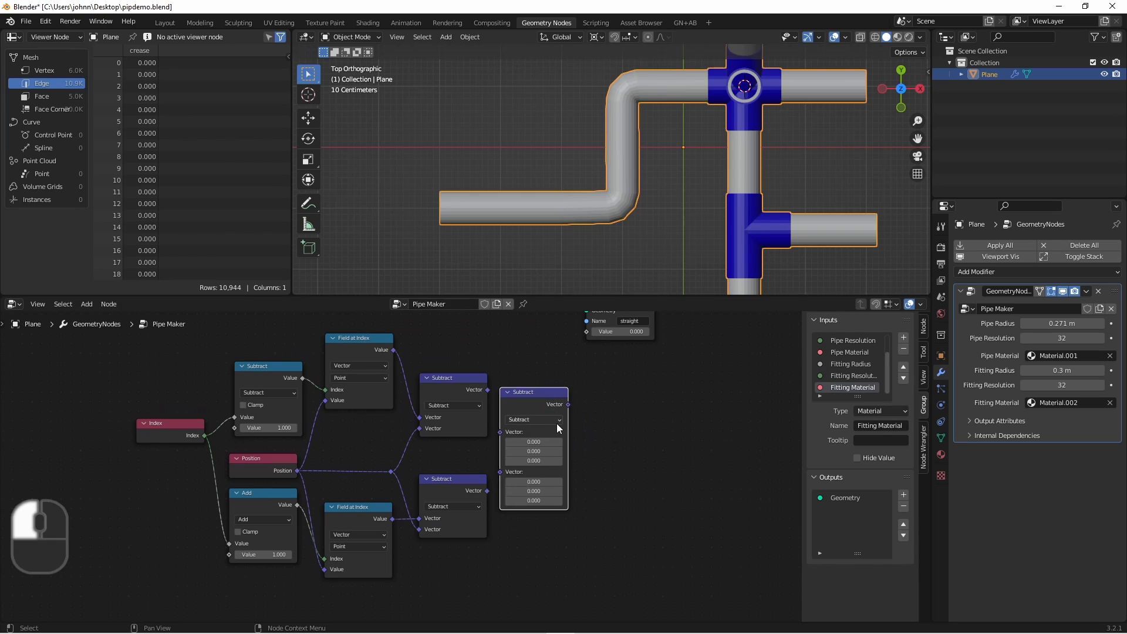
{"action": "left_click", "coordinate": [552, 420]}
{"action": "left_click", "coordinate": [524, 543]}
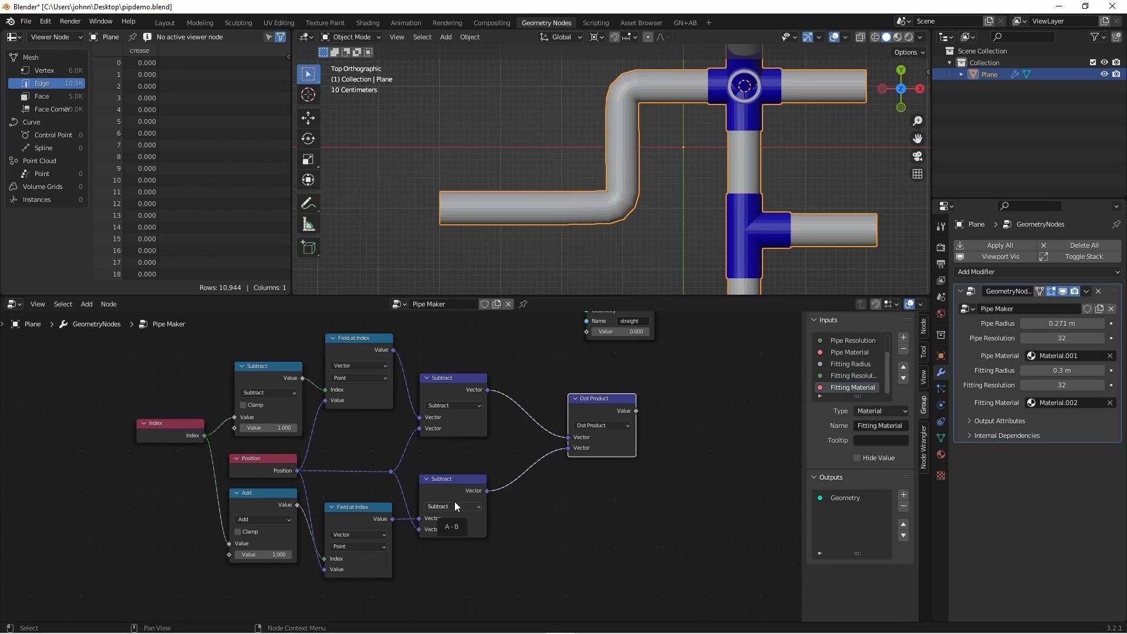
- Insert a Vector Math node set to Normalize between the upper vector Subtract and the Dot Product
{"action": "key", "text": "shift+a"}
{"action": "mouse_move", "coordinate": [515, 424]}
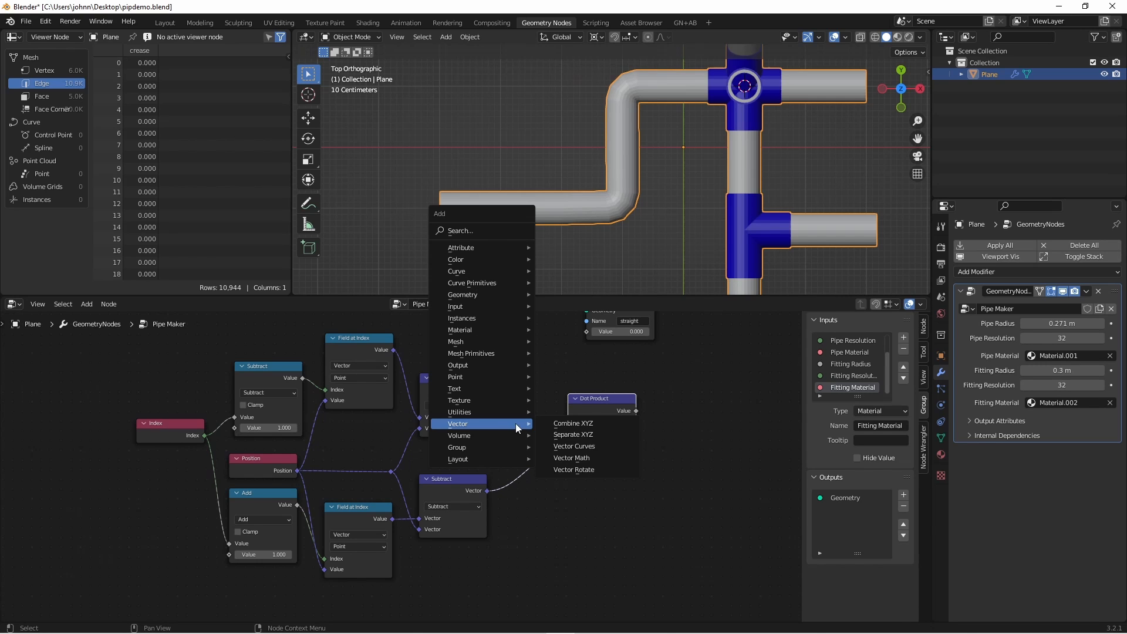
{"action": "left_click", "coordinate": [562, 459]}
{"action": "left_click", "coordinate": [528, 377]}
{"action": "left_click", "coordinate": [560, 406]}
{"action": "left_click", "coordinate": [601, 414]}
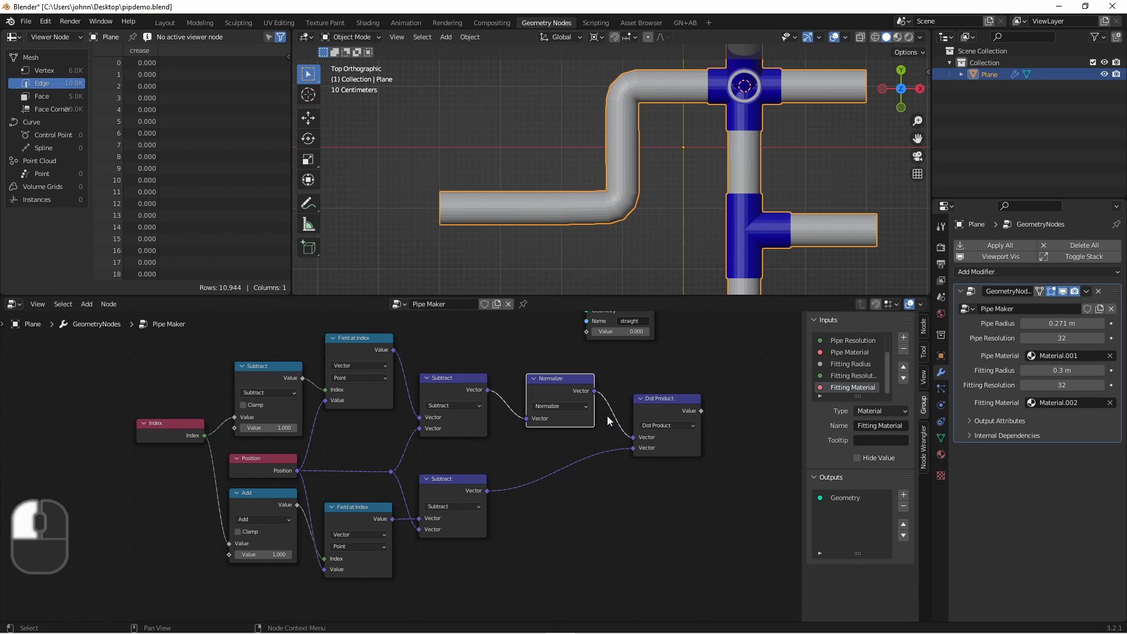
- Insert a duplicate Normalize node between the lower vector Subtract and the Dot Product, and position the Dot Product beside both
{"action": "key", "text": "shift+d"}
{"action": "left_click", "coordinate": [561, 461]}
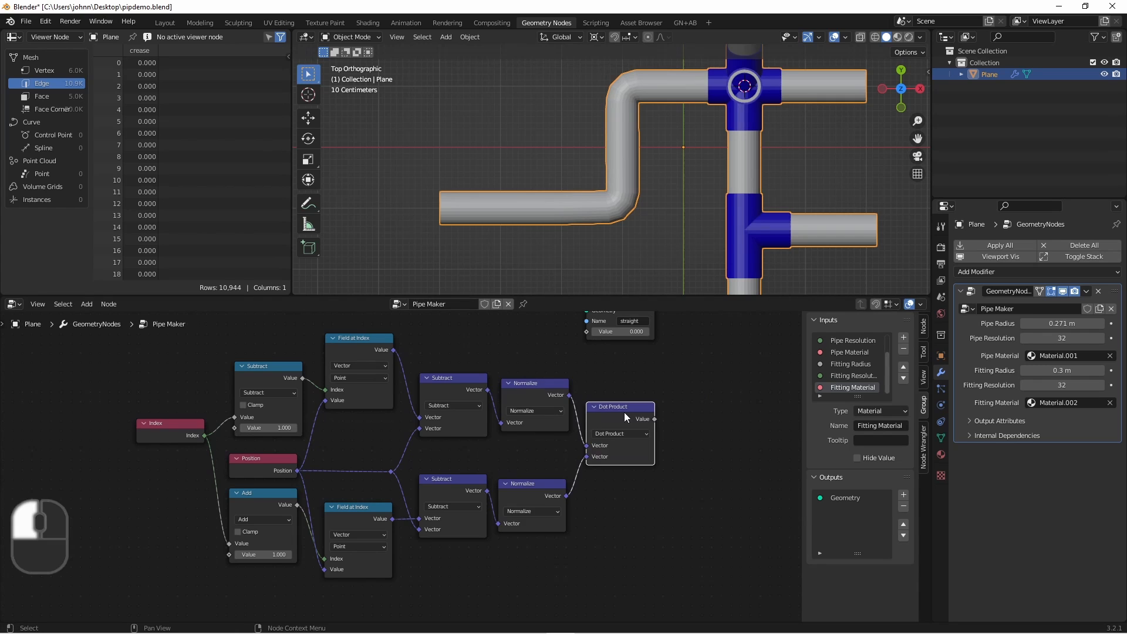
{"action": "middle_click_drag", "start_coordinate": [668, 470], "coordinate": [571, 495], "text": "shift"}
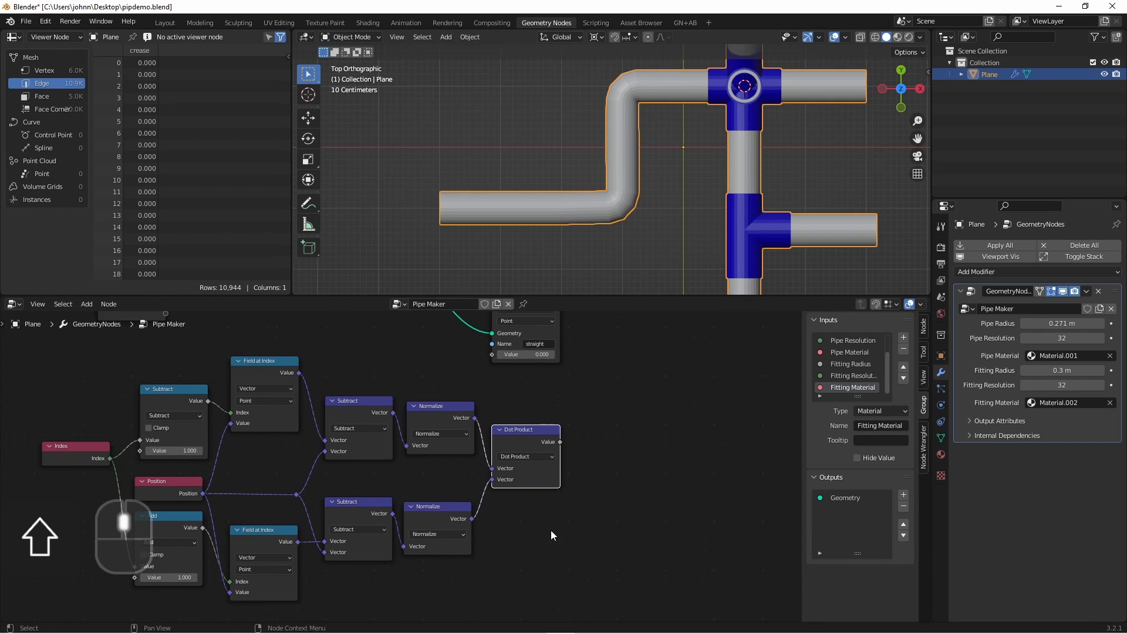
{"action": "scroll", "coordinate": [549, 530], "scroll_direction": "down", "scroll_amount": 2}
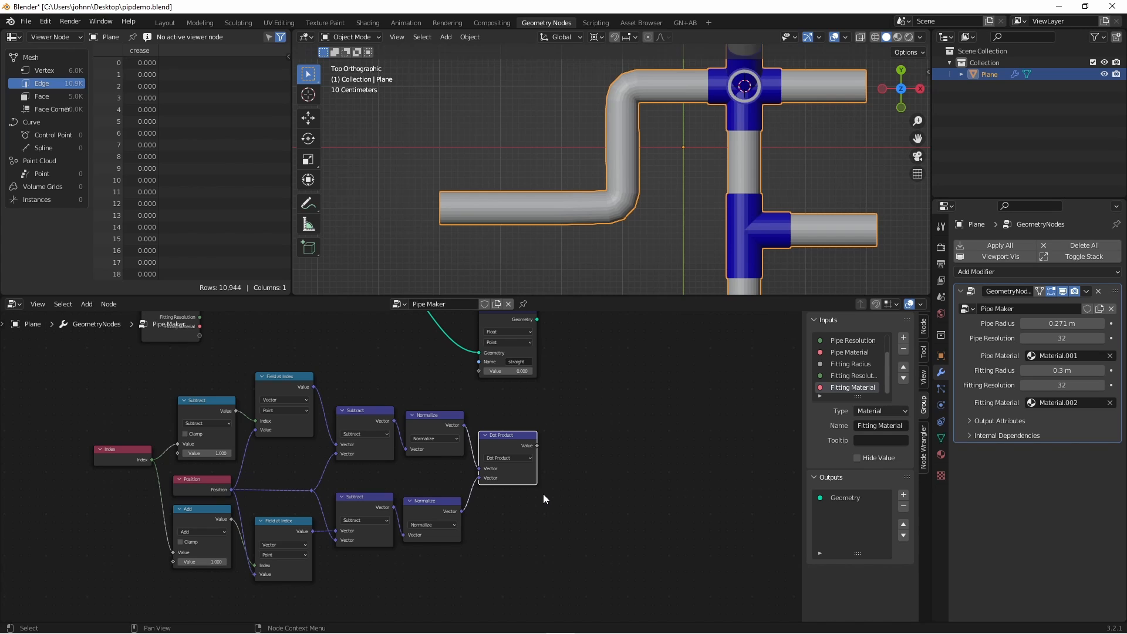
{"action": "left_click_drag", "start_coordinate": [518, 447], "coordinate": [520, 448]}
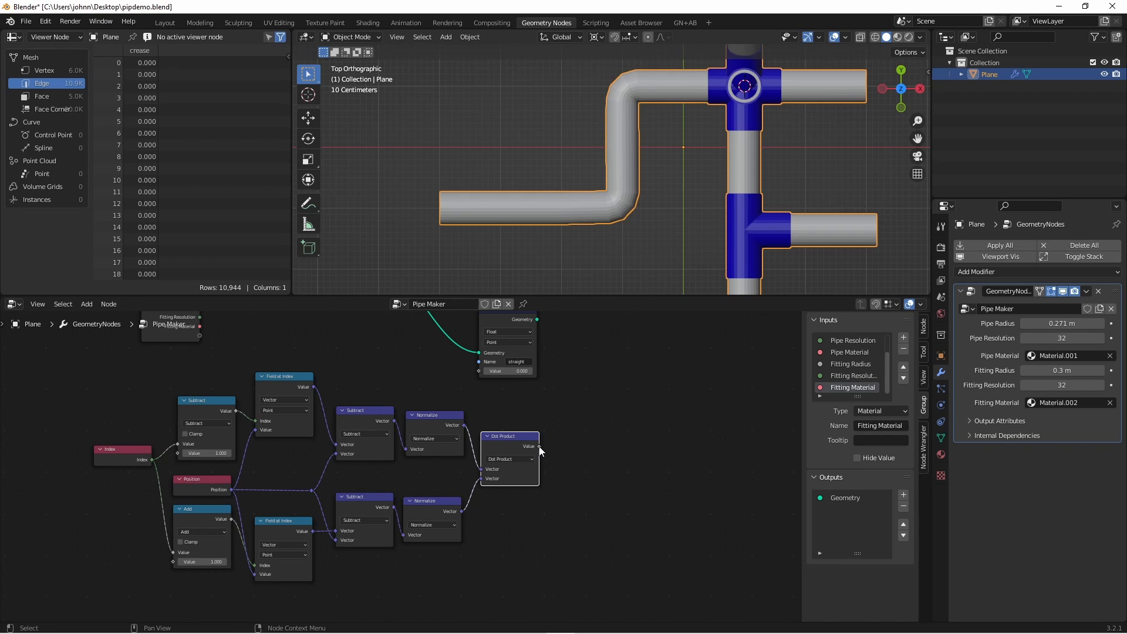
- Add a Math node set to Absolute, feed it the Dot Product value, and position it beside the Dot Product
{"action": "key", "text": "shift"}
{"action": "key", "text": "shift+a"}
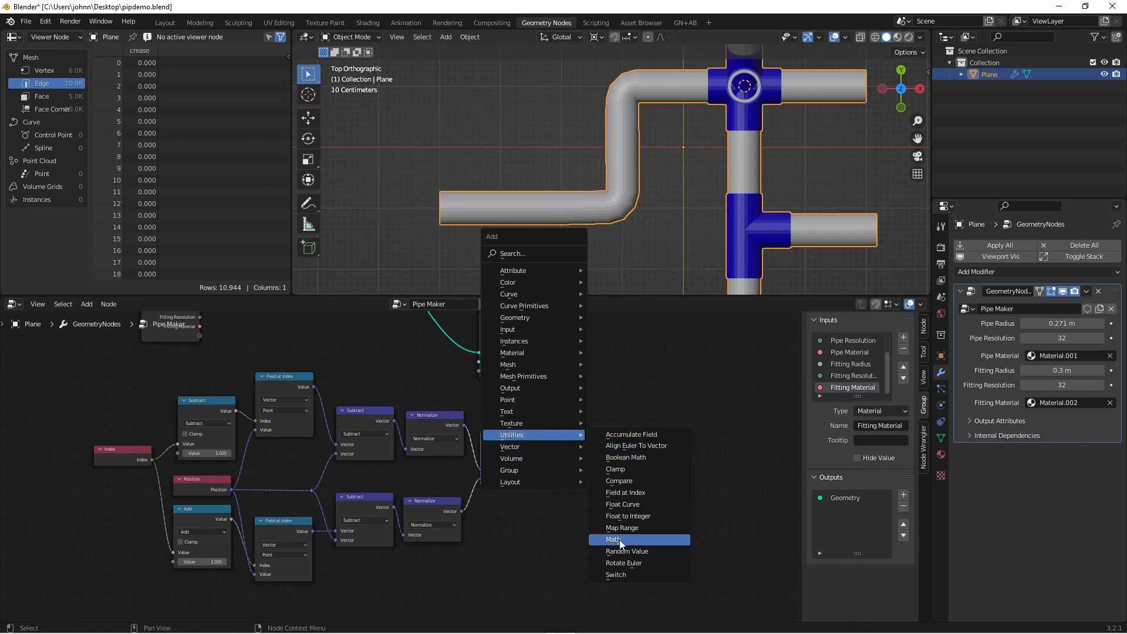
{"action": "left_click", "coordinate": [636, 545]}
{"action": "left_click", "coordinate": [586, 512]}
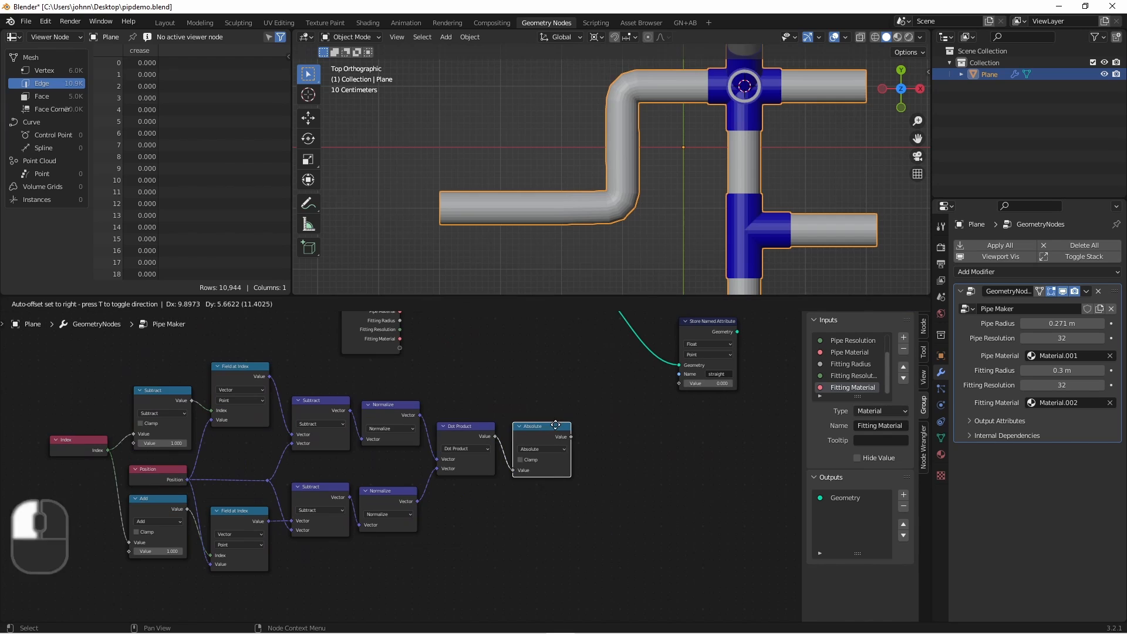
{"action": "left_click_drag", "start_coordinate": [553, 427], "coordinate": [555, 424]}
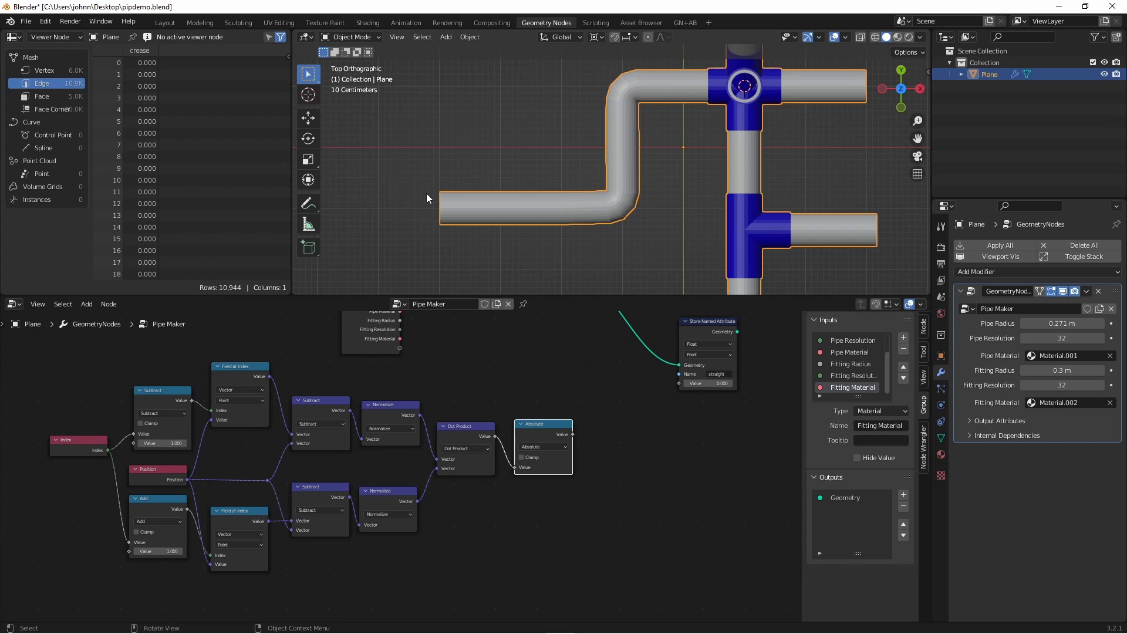
- Add a Switch node beyond the Absolute node and set its input type to Float
{"action": "key", "text": "shift+a"}
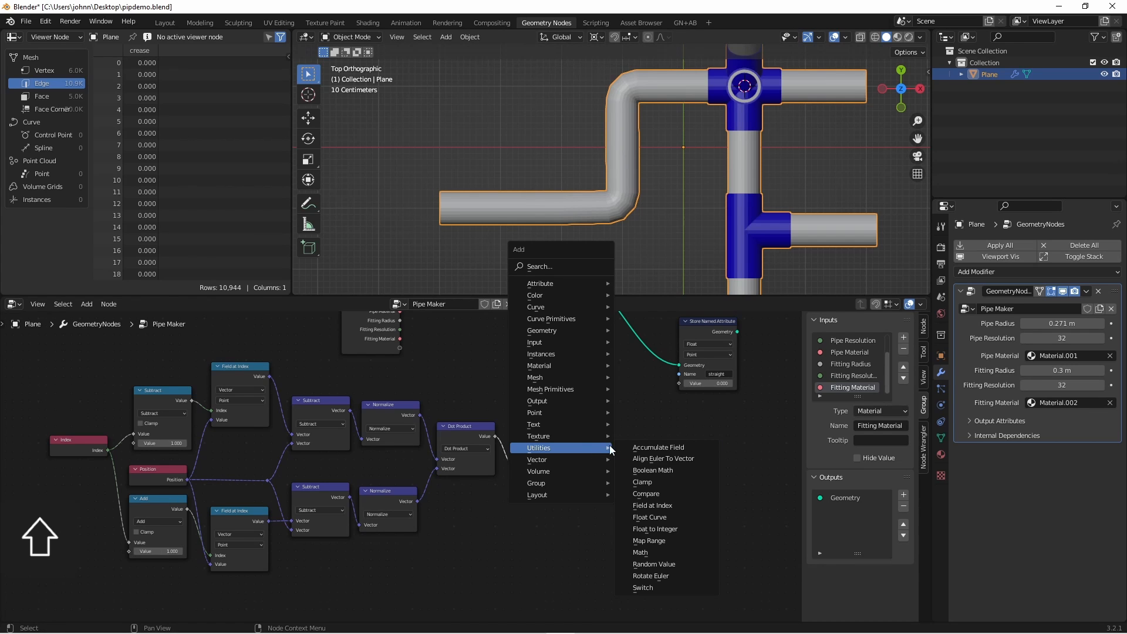
{"action": "left_click", "coordinate": [643, 587]}
{"action": "left_click", "coordinate": [627, 448]}
{"action": "left_click", "coordinate": [625, 458]}
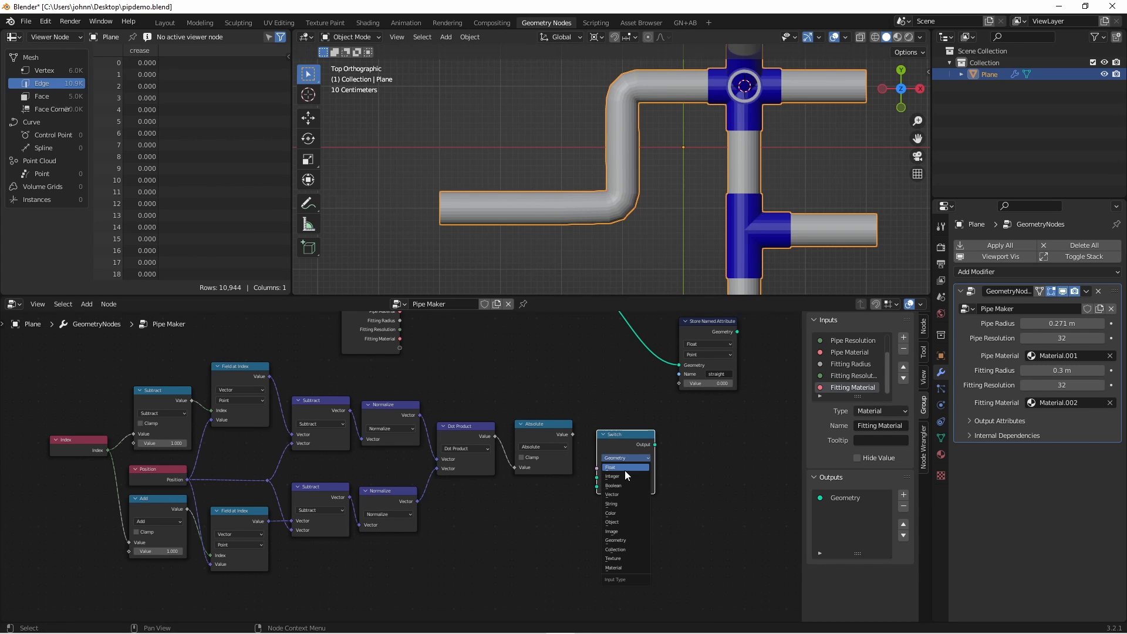
{"action": "left_click", "coordinate": [625, 468]}
- Add an Endpoint Selection node below the Absolute node and connect its Selection to the Switch input of the Switch node
{"action": "scroll", "coordinate": [663, 460], "scroll_direction": "up", "scroll_amount": 5}
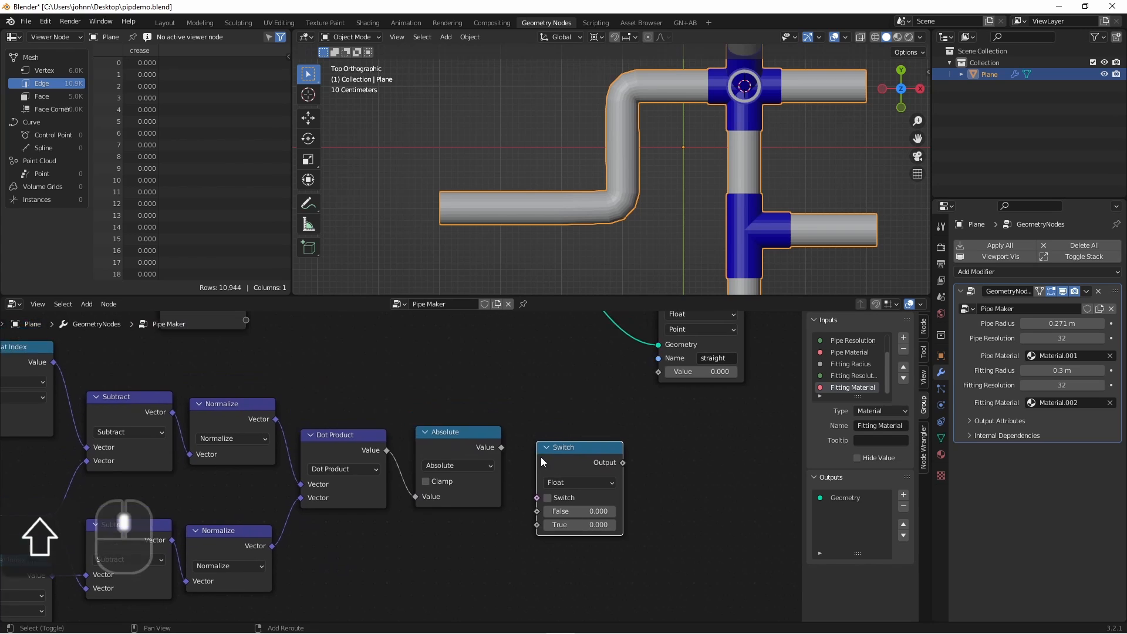
{"action": "middle_click_drag", "start_coordinate": [540, 457], "coordinate": [518, 398]}
{"action": "key", "text": "shift+a"}
{"action": "mouse_move", "coordinate": [398, 351]}
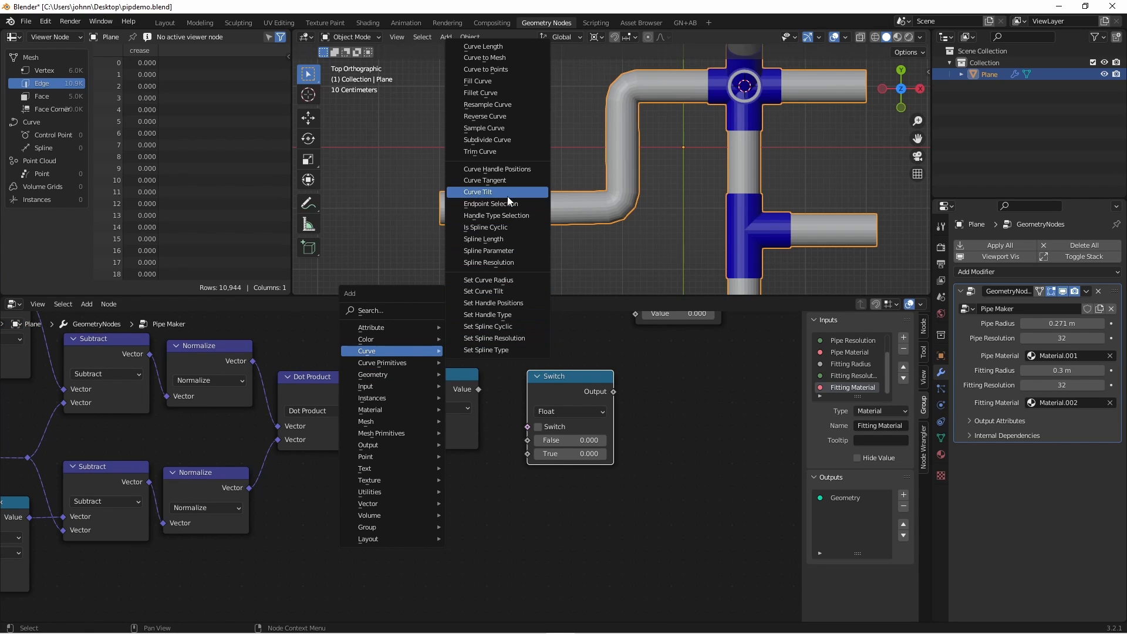
{"action": "left_click", "coordinate": [491, 204]}
{"action": "left_click", "coordinate": [385, 501]}
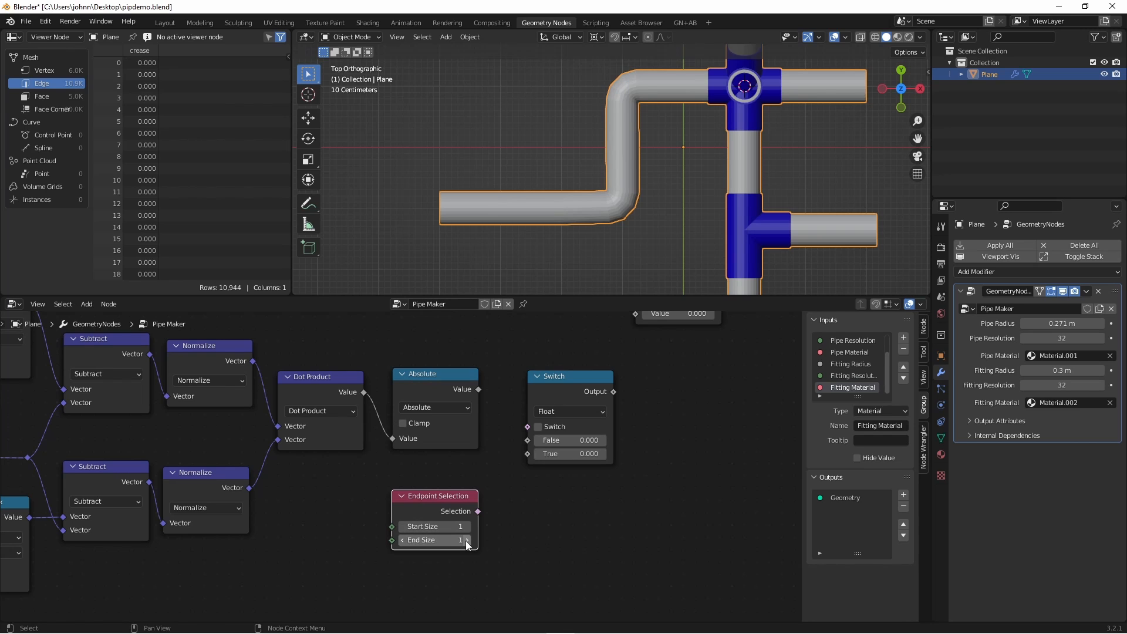
{"action": "left_click_drag", "start_coordinate": [478, 511], "coordinate": [527, 427]}
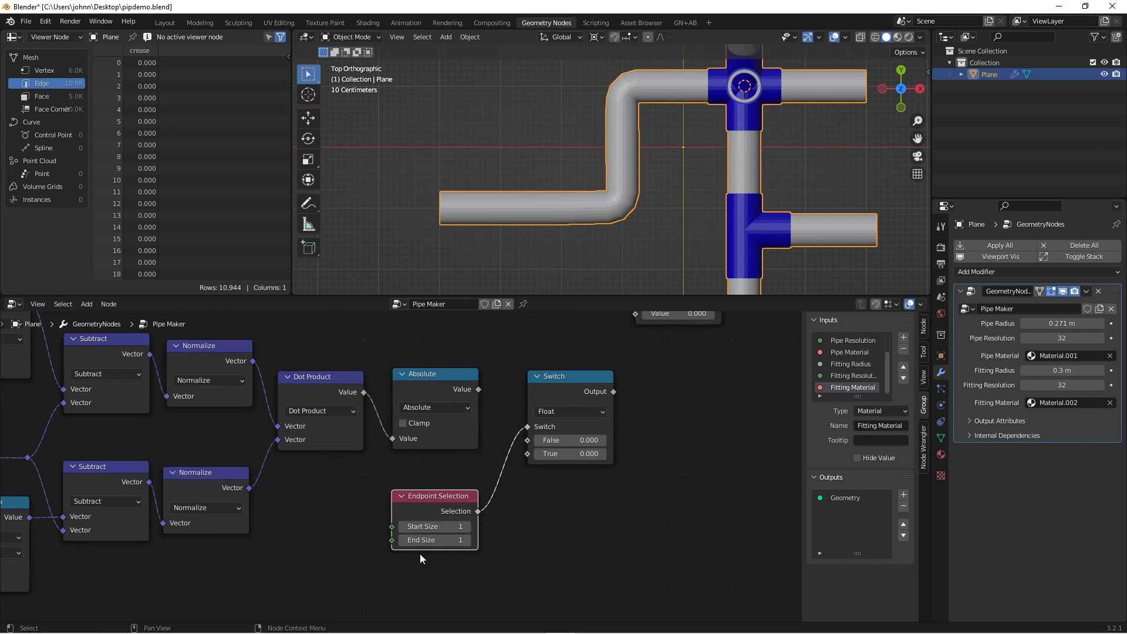
- Set the Switch node's True value to 1 and feed the Absolute value into its False input
{"action": "left_click", "coordinate": [565, 453]}
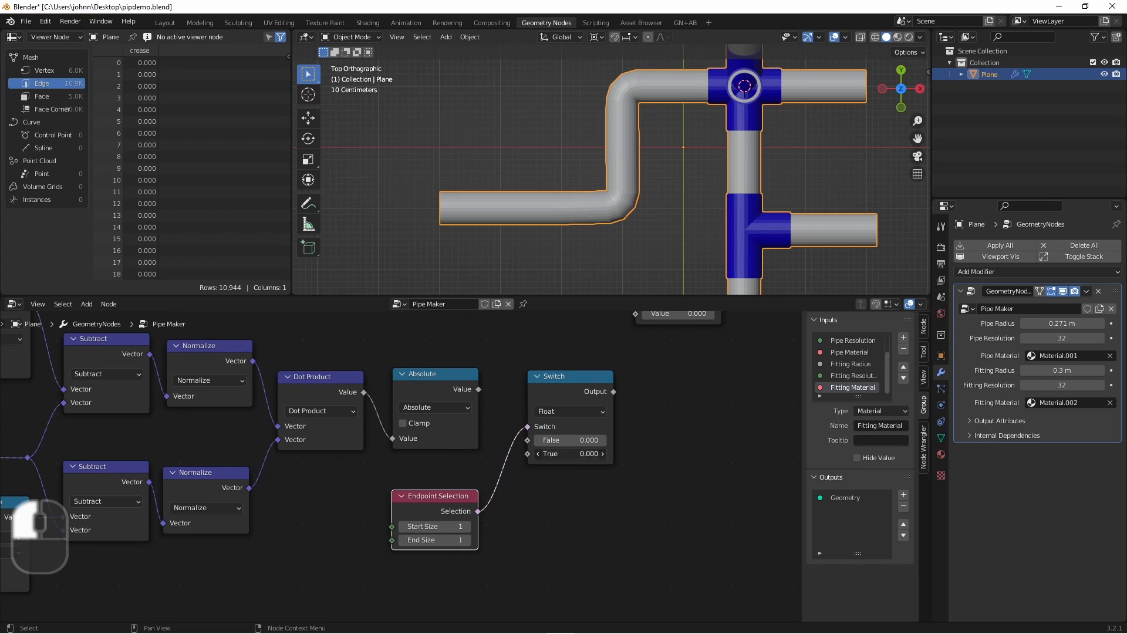
{"action": "type", "text": "1"}
{"action": "key", "text": "Return"}
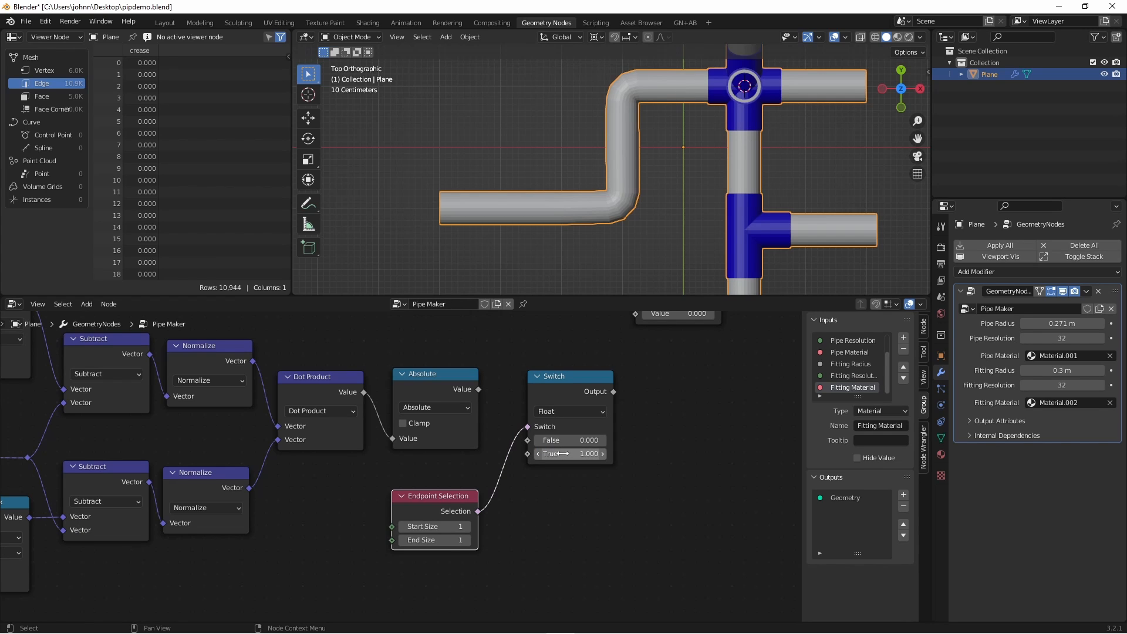
{"action": "left_click_drag", "start_coordinate": [479, 389], "coordinate": [528, 440]}
- Connect the Switch output to the Value input of the "straight" Store Named Attribute node
{"action": "scroll", "coordinate": [561, 463], "scroll_direction": "down", "scroll_amount": 3}
{"action": "scroll", "coordinate": [562, 463], "scroll_direction": "up", "scroll_amount": 2}
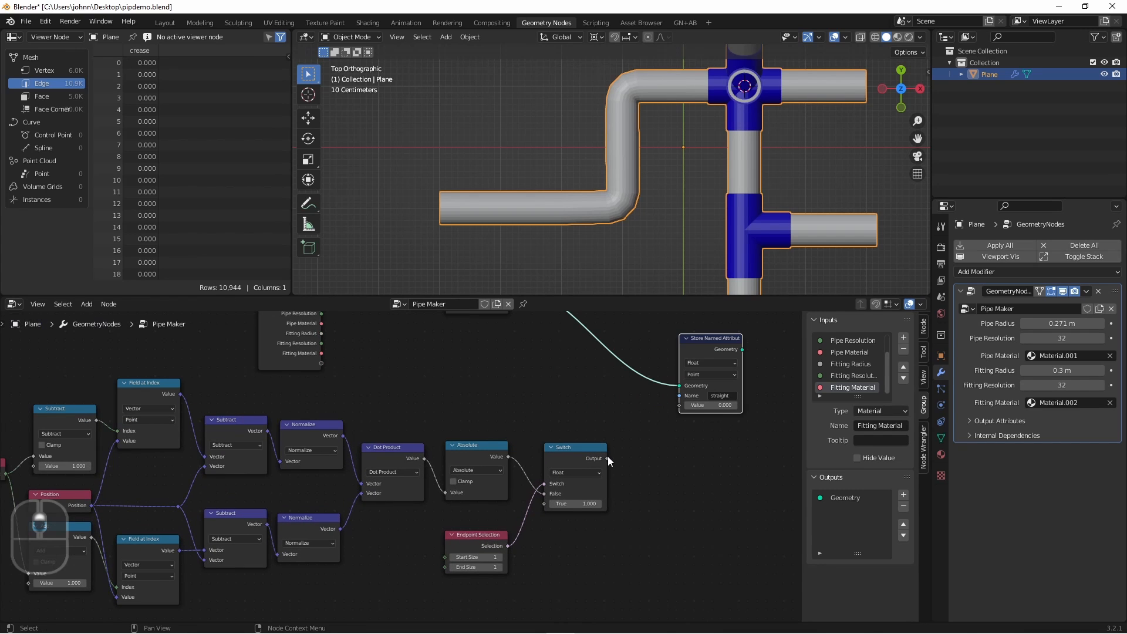
{"action": "left_click_drag", "start_coordinate": [607, 458], "coordinate": [681, 408]}
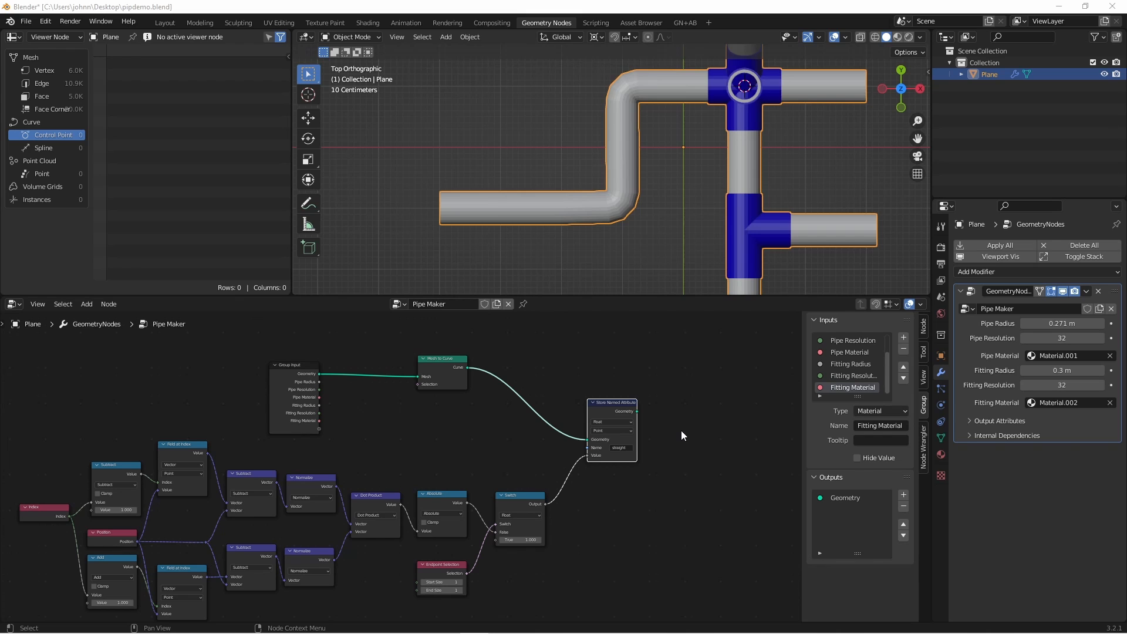
- Add a Float Named Attribute node reading "straight" and an Edge Vertices node beneath it
{"action": "scroll", "coordinate": [681, 431], "scroll_direction": "up", "scroll_amount": 6}
{"action": "middle_click_drag", "start_coordinate": [681, 430], "coordinate": [412, 479], "text": "shift"}
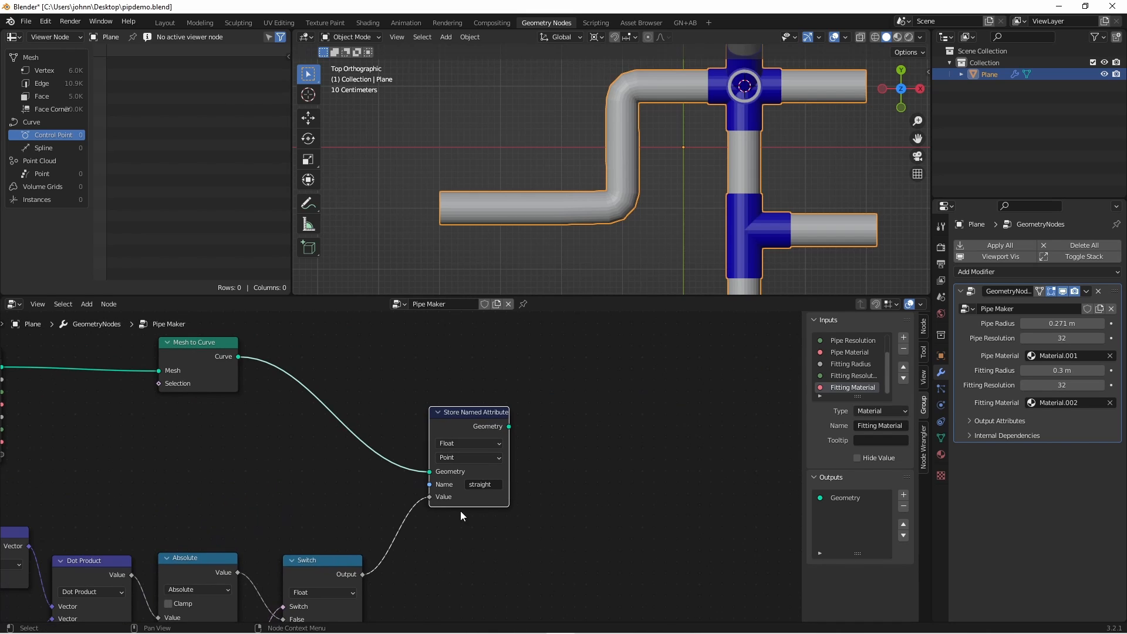
{"action": "key", "text": "shift+a"}
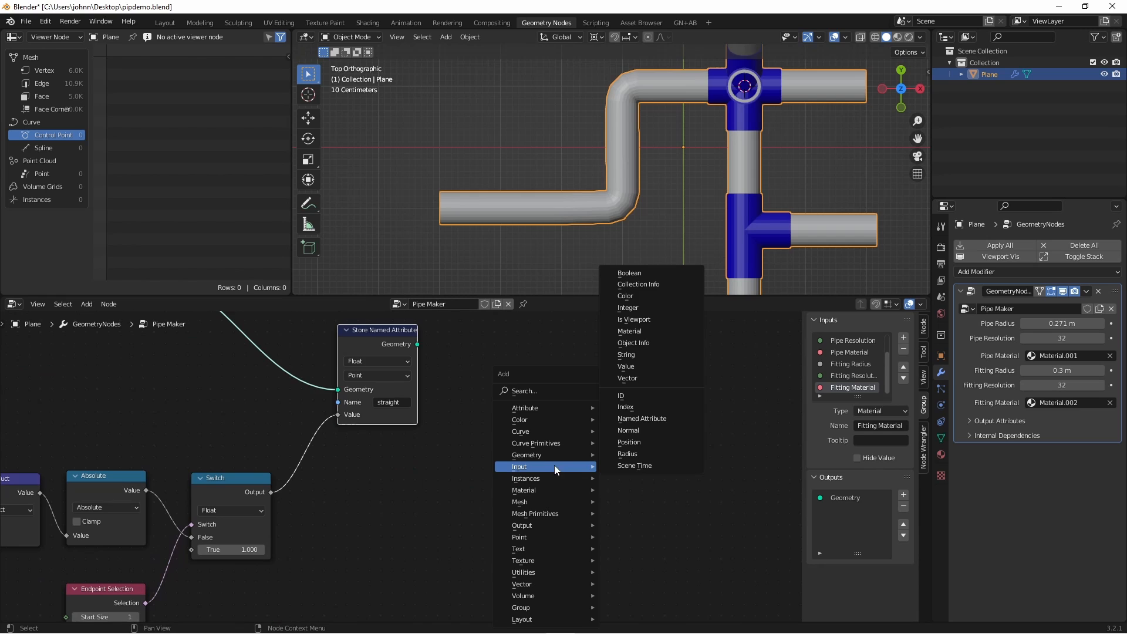
{"action": "left_click", "coordinate": [642, 419]}
{"action": "left_click", "coordinate": [527, 547]}
{"action": "left_click", "coordinate": [527, 549]}
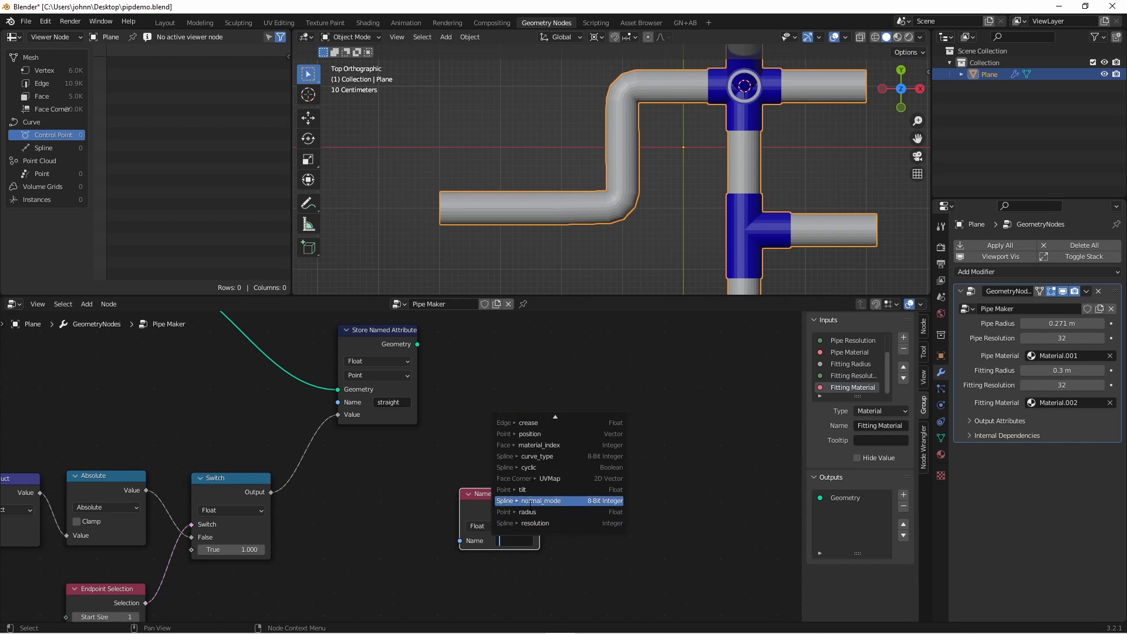
{"action": "left_click", "coordinate": [517, 500]}
{"action": "key", "text": "g"}
{"action": "left_click", "coordinate": [466, 560]}
{"action": "key", "text": "shift+a"}
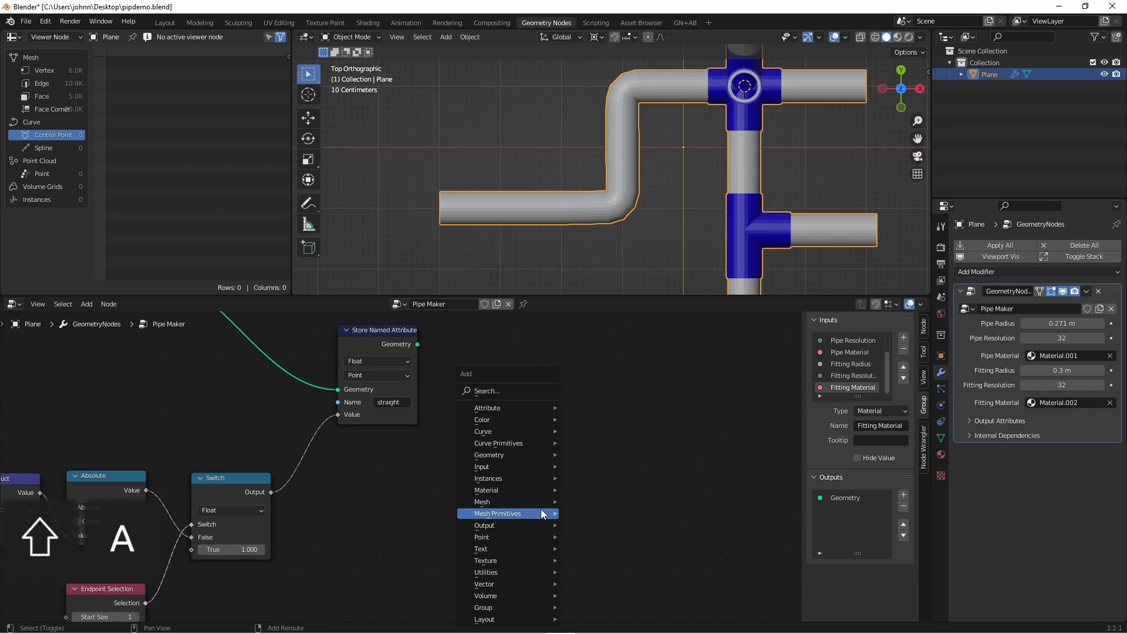
- Add a Field at Index node beside the Named Attribute node and place a duplicate of it underneath
{"action": "key", "text": "shift+a"}
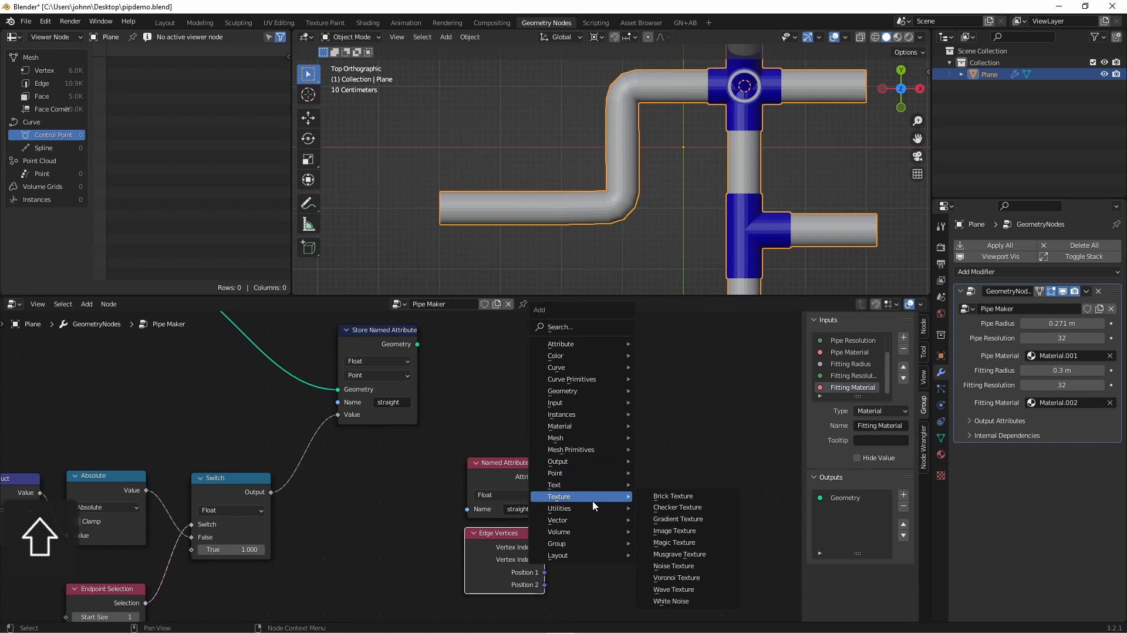
{"action": "mouse_move", "coordinate": [590, 503]}
{"action": "left_click", "coordinate": [661, 426]}
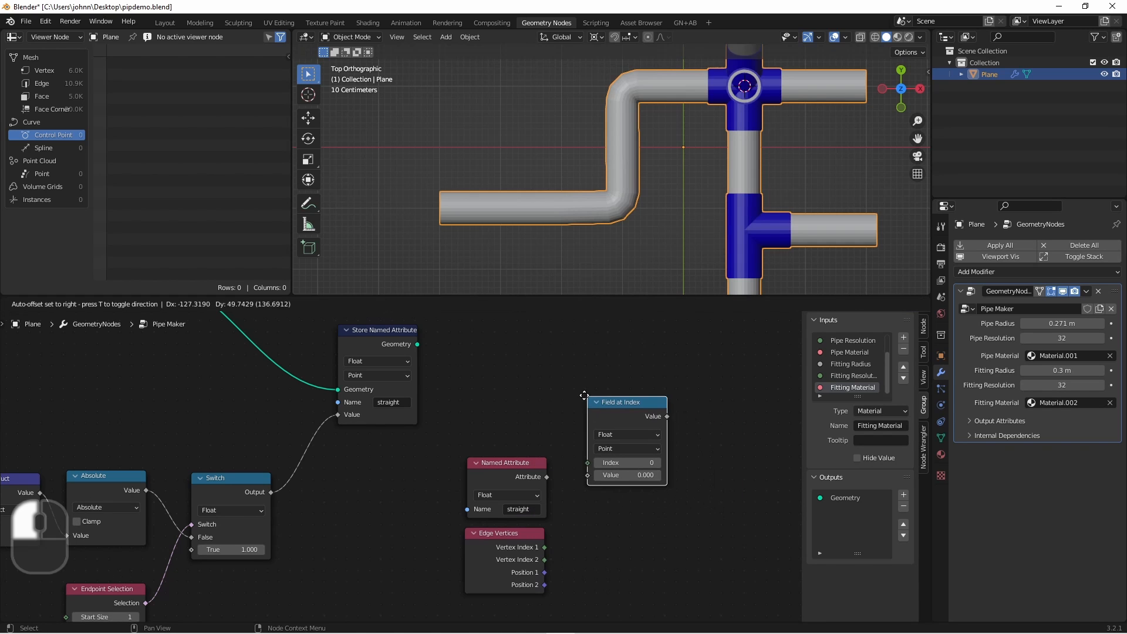
{"action": "left_click", "coordinate": [576, 389]}
{"action": "key", "text": "shift+d"}
{"action": "left_click", "coordinate": [575, 496]}
- Connect Vertex Index 1 and 2 to the Index inputs of the two Field at Index nodes, and the "straight" attribute to both Values
{"action": "left_click_drag", "start_coordinate": [545, 547], "coordinate": [578, 460]}
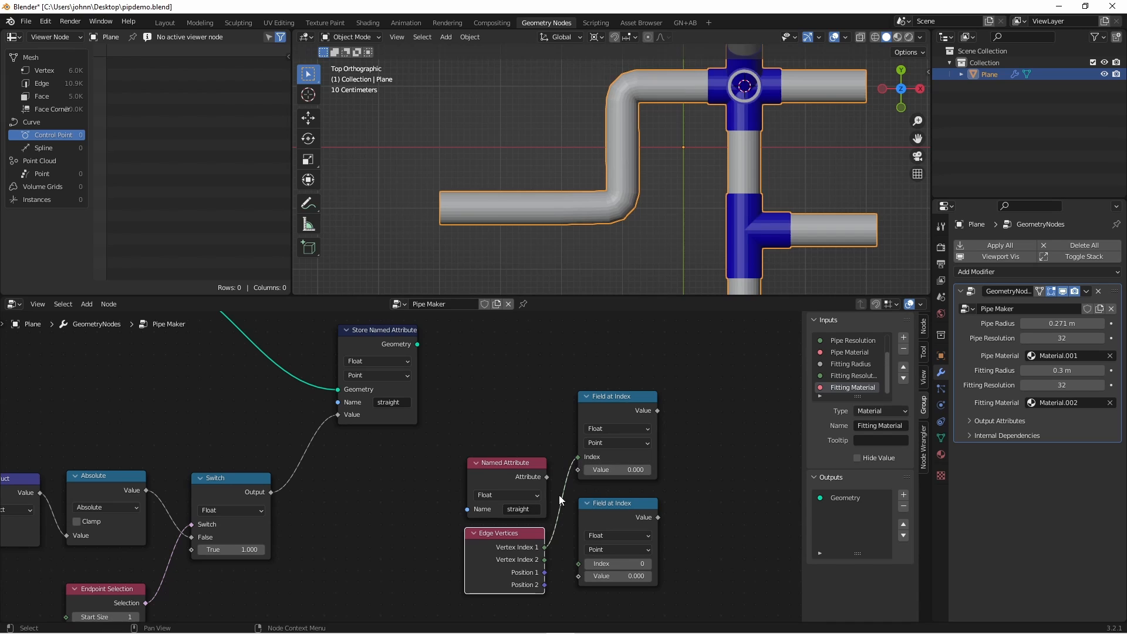
{"action": "left_click_drag", "start_coordinate": [545, 560], "coordinate": [579, 564]}
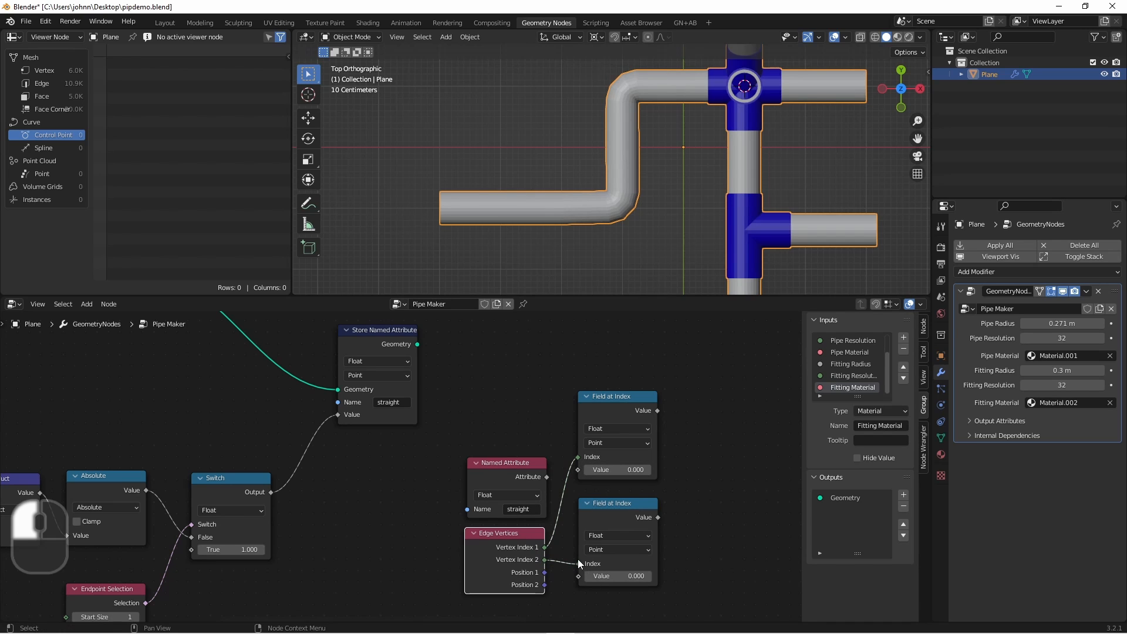
{"action": "left_click_drag", "start_coordinate": [546, 476], "coordinate": [581, 577]}
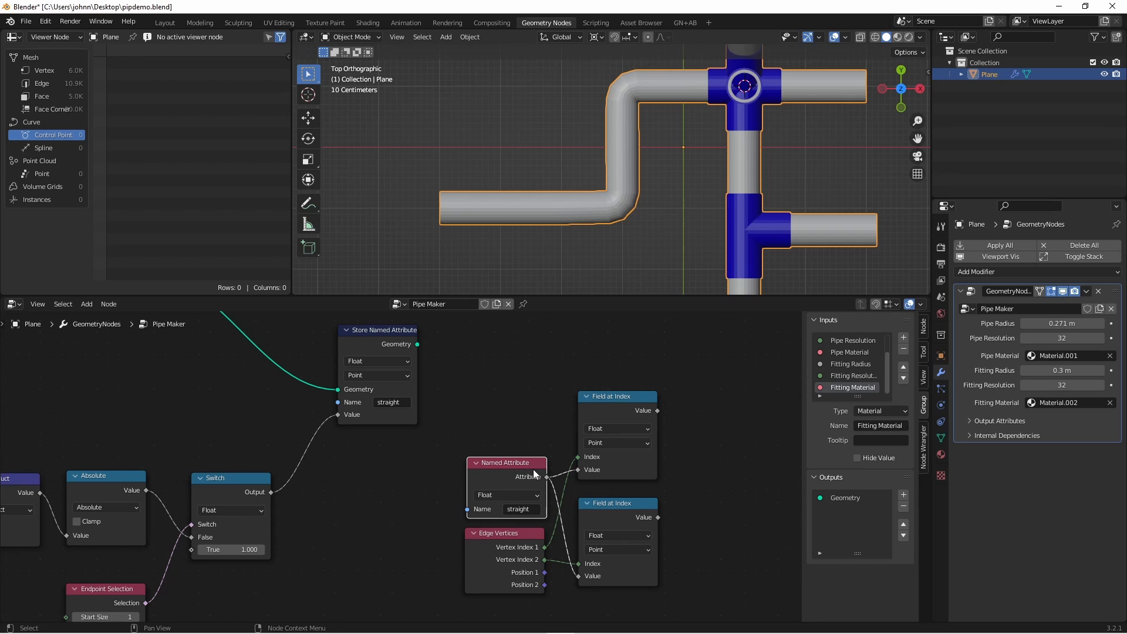
- Add a Float Greater Than Compare node after each Field at Index node, with B set to 0.8
{"action": "middle_click_drag", "start_coordinate": [648, 411], "coordinate": [526, 397]}
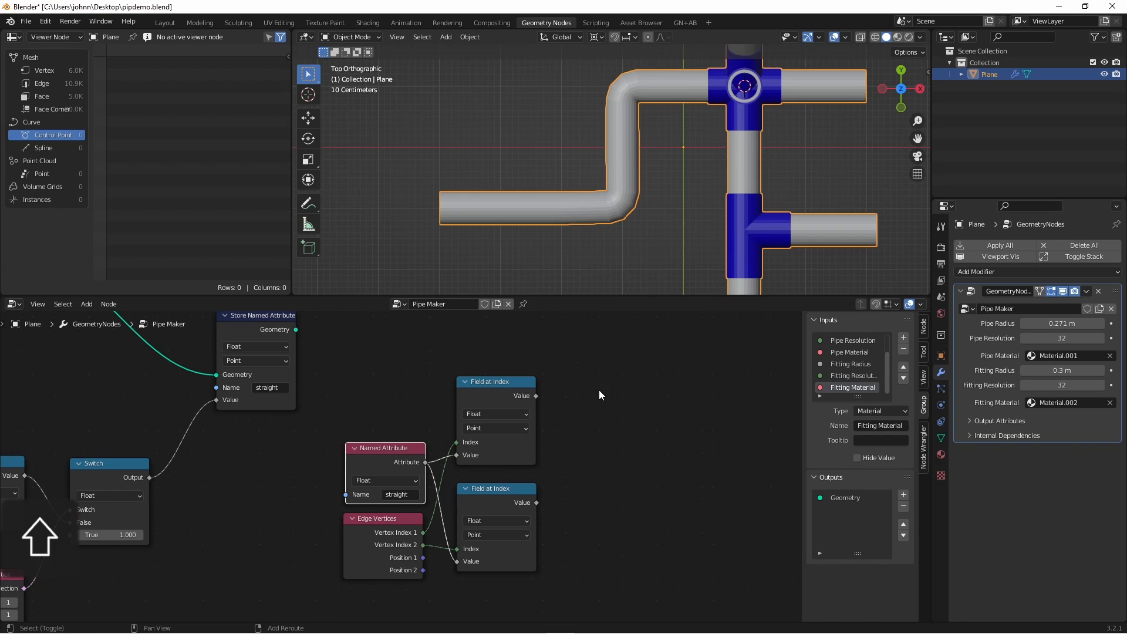
{"action": "key", "text": "shift+a"}
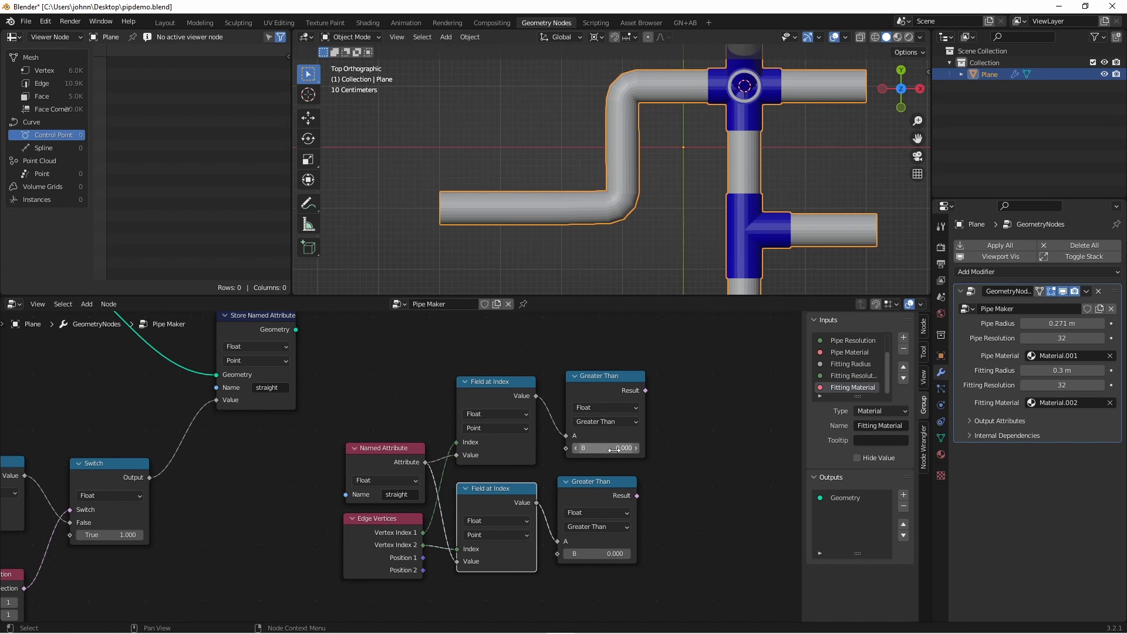
{"action": "left_click", "coordinate": [615, 448]}
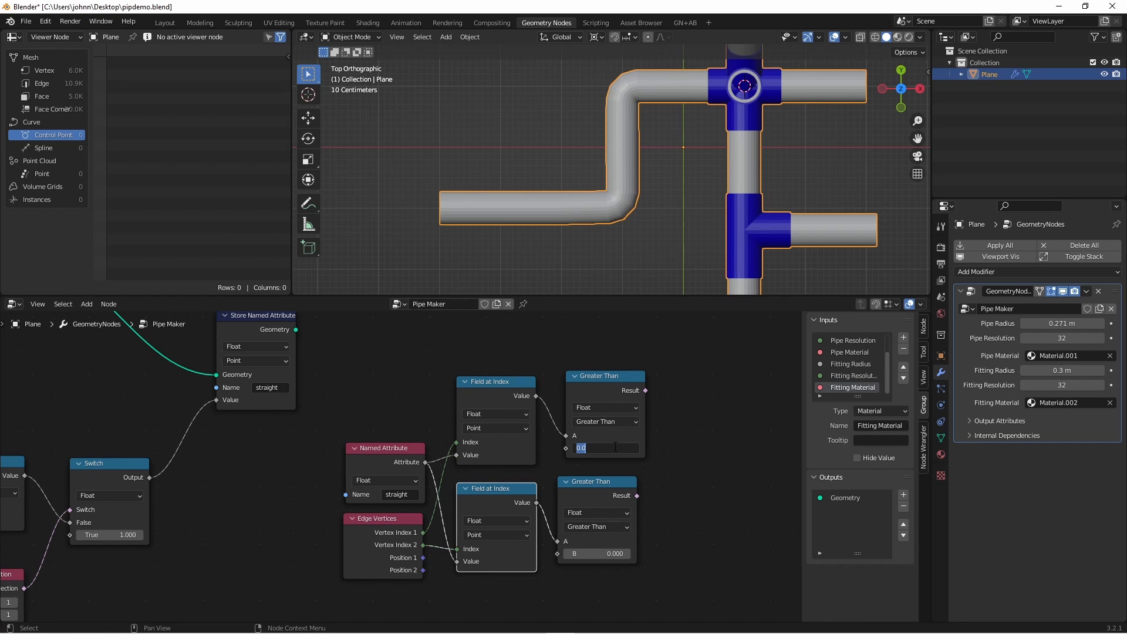
{"action": "type", "text": "0.8"}
{"action": "key", "text": "Return"}
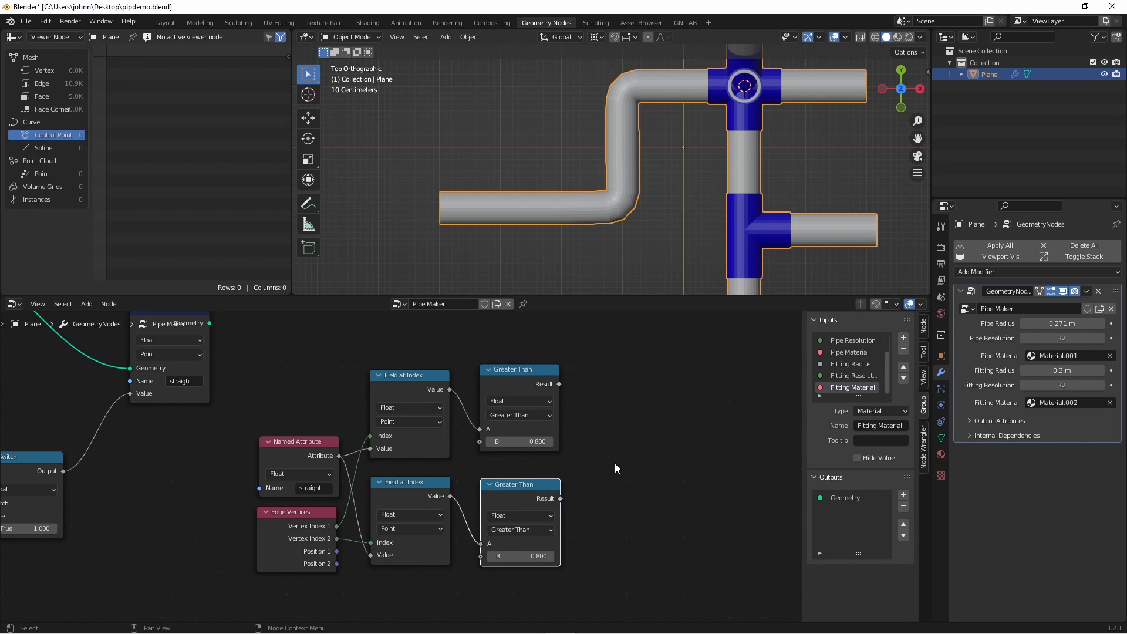
- Add a Boolean Math node set to And and feed it the results of both Greater Than nodes
{"action": "key", "text": "shift+a"}
{"action": "left_click", "coordinate": [632, 438]}
{"action": "left_click", "coordinate": [580, 407]}
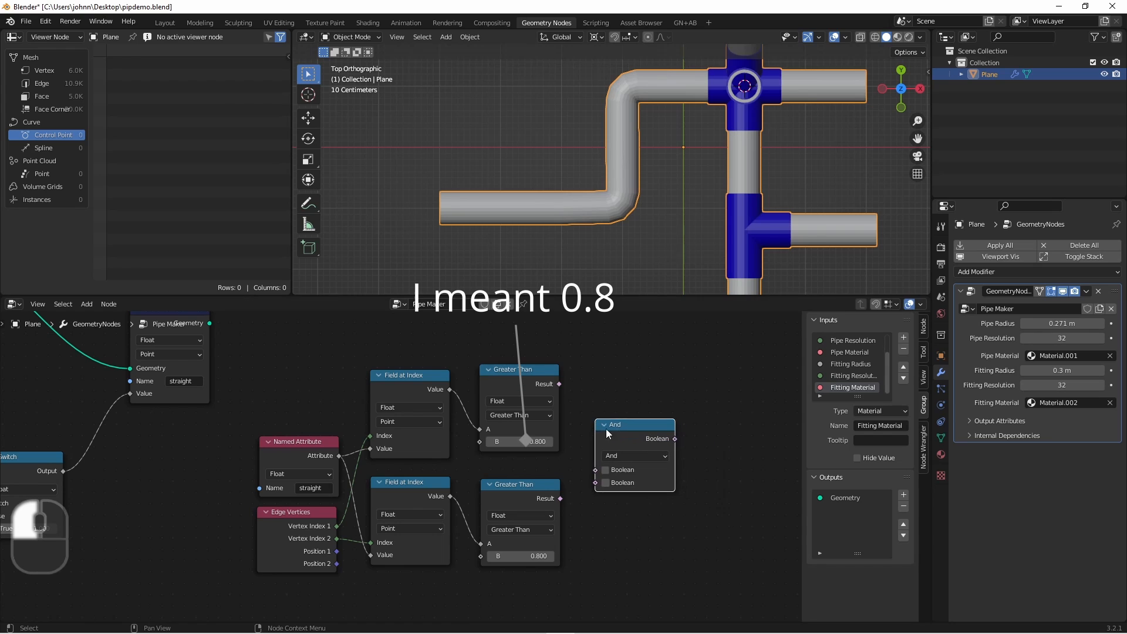
{"action": "left_click_drag", "start_coordinate": [559, 384], "coordinate": [562, 498]}
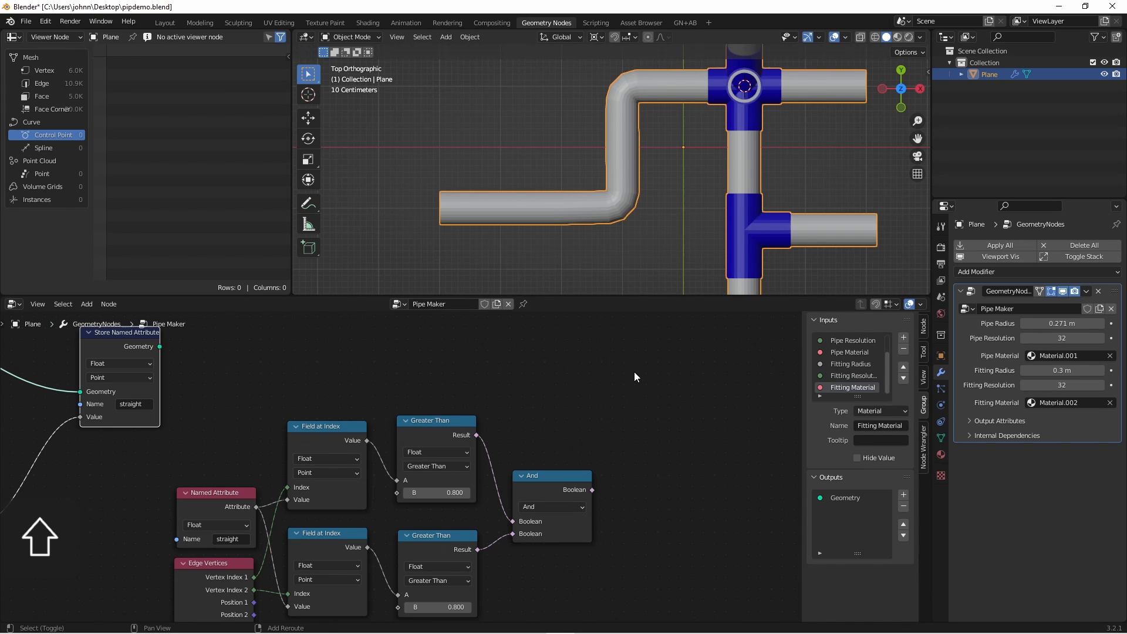
- Add a Delete Geometry node set to Edge after Store Named Attribute, use the And result as Selection, and inspect the deselected Plane
{"action": "key", "text": "shift+a"}
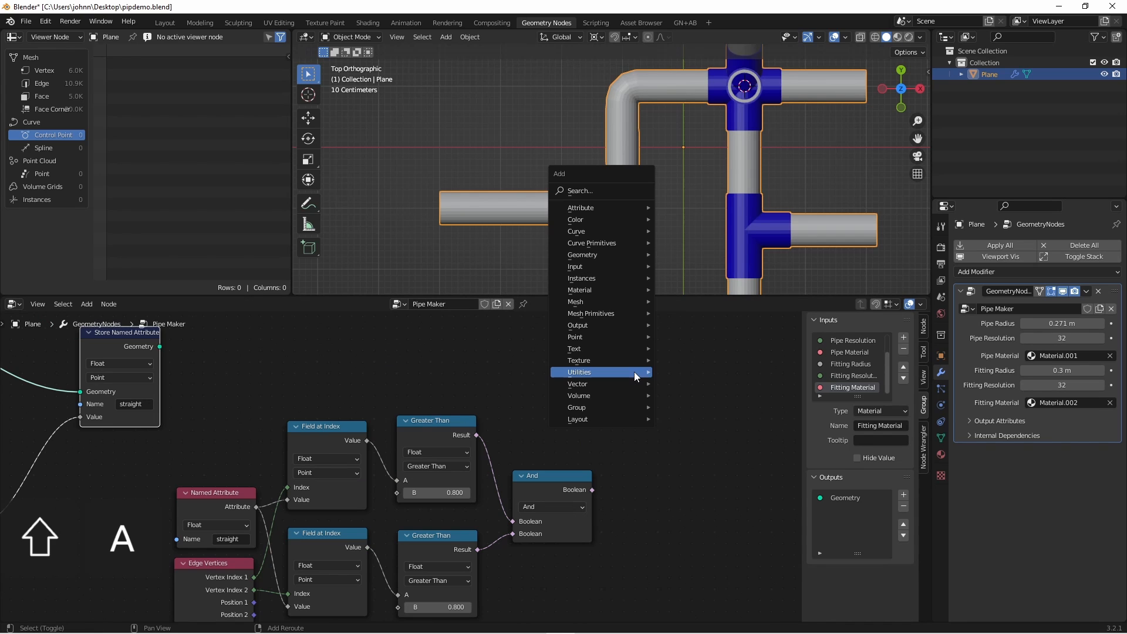
{"action": "mouse_move", "coordinate": [572, 257]}
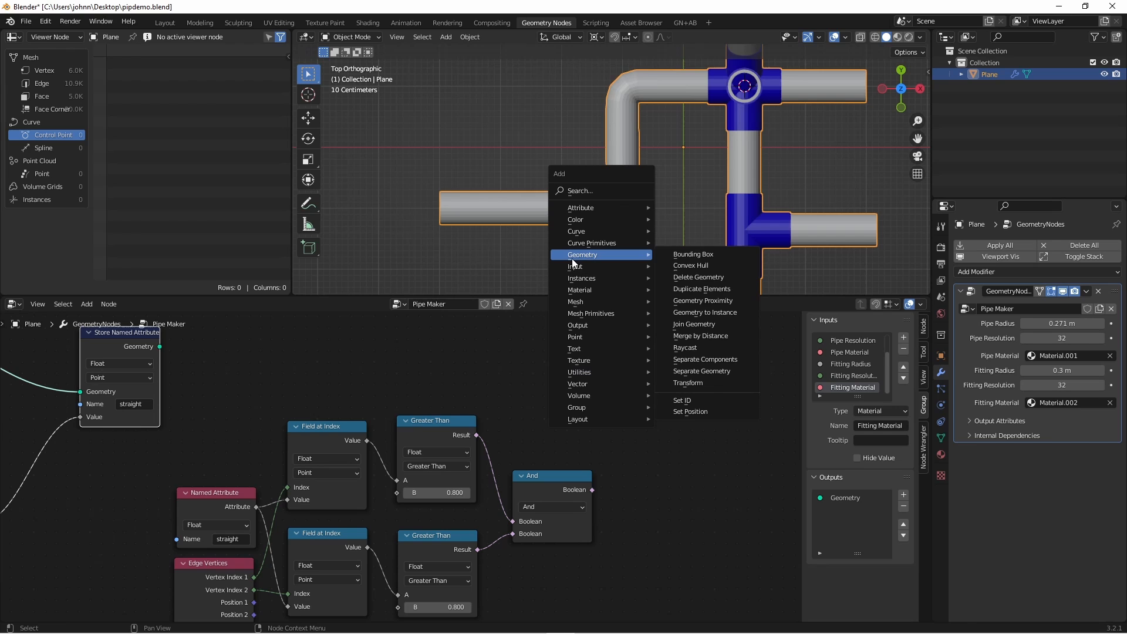
{"action": "left_click", "coordinate": [701, 277]}
{"action": "left_click_drag", "start_coordinate": [591, 498], "coordinate": [617, 413]}
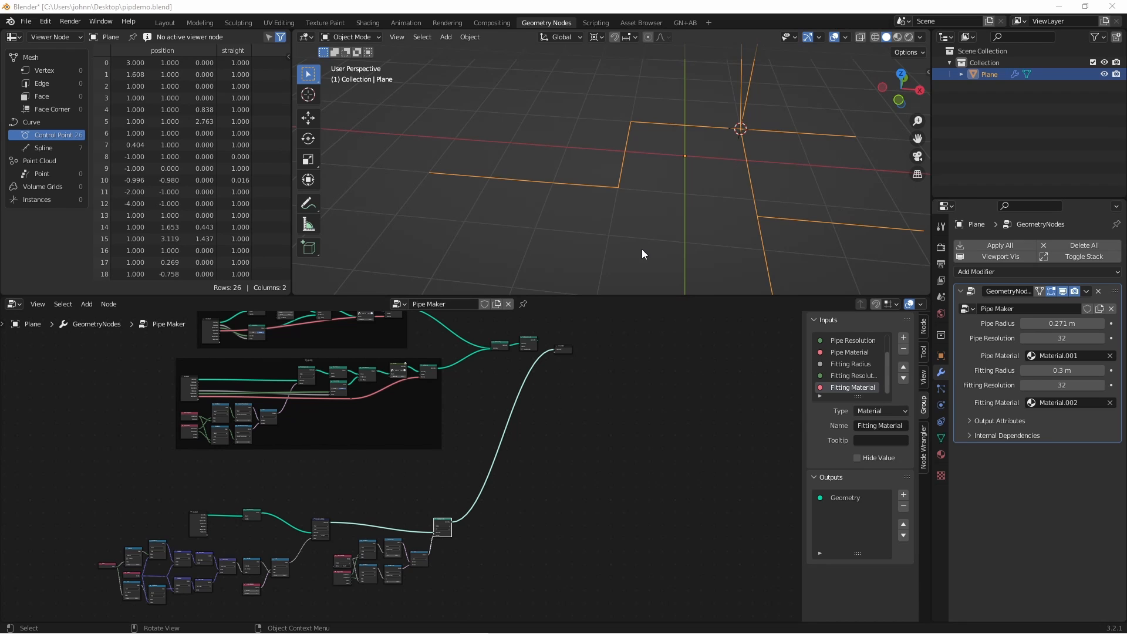
{"action": "left_click", "coordinate": [639, 143]}
{"action": "middle_click_drag", "start_coordinate": [639, 144], "coordinate": [673, 100]}
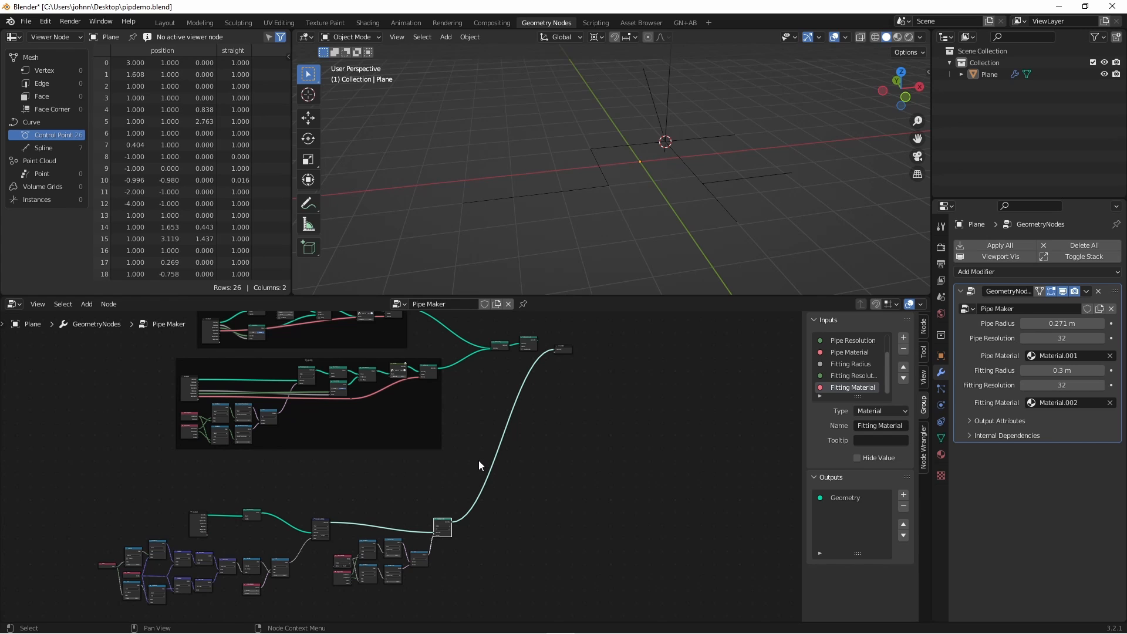
- Insert a Curve to Mesh node between Store Named Attribute and Delete Geometry, and inspect the remaining corner edges from above
{"action": "scroll", "coordinate": [476, 516], "scroll_direction": "up", "scroll_amount": 11}
{"action": "middle_click_drag", "start_coordinate": [489, 546], "coordinate": [535, 341], "text": "shift"}
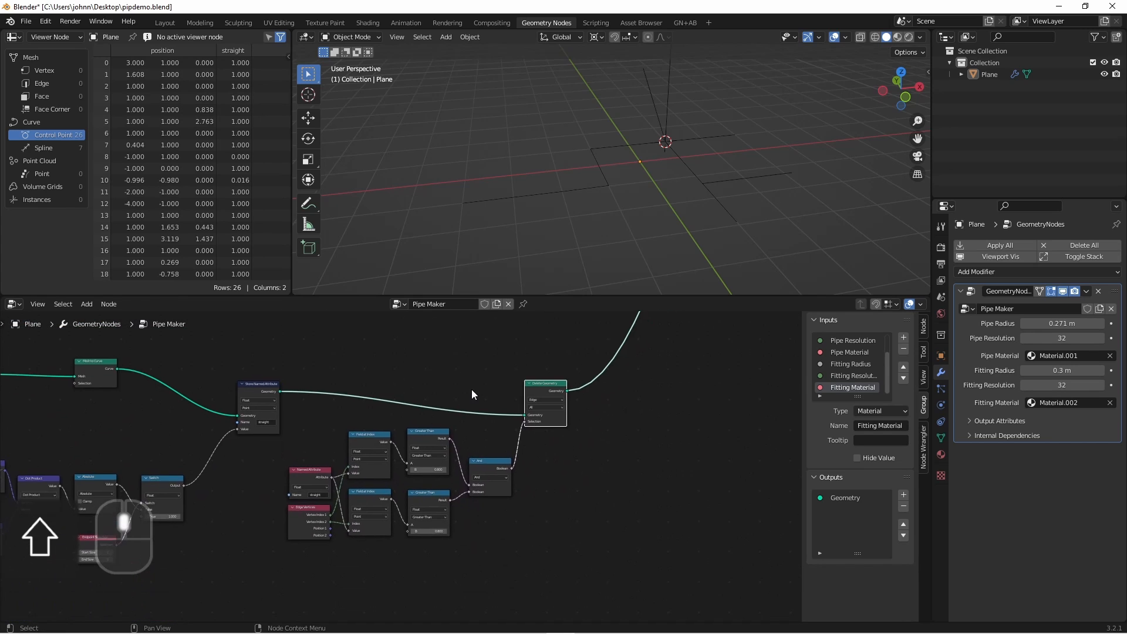
{"action": "scroll", "coordinate": [472, 393], "scroll_direction": "up", "scroll_amount": 2}
{"action": "left_click_drag", "start_coordinate": [609, 353], "coordinate": [679, 344]}
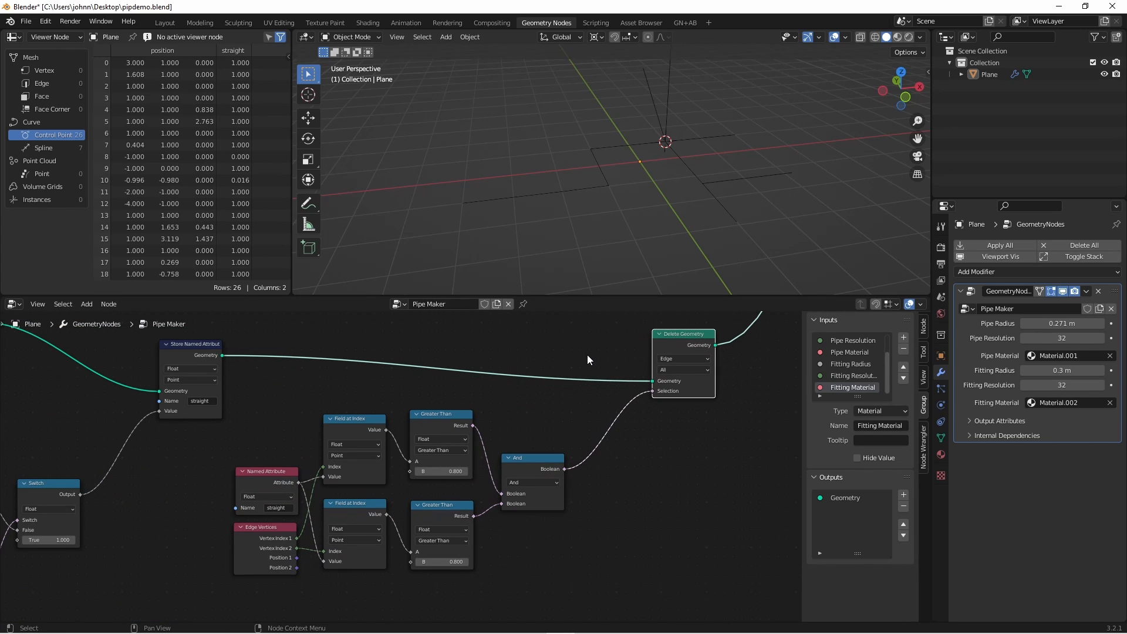
{"action": "key", "text": "shift+a"}
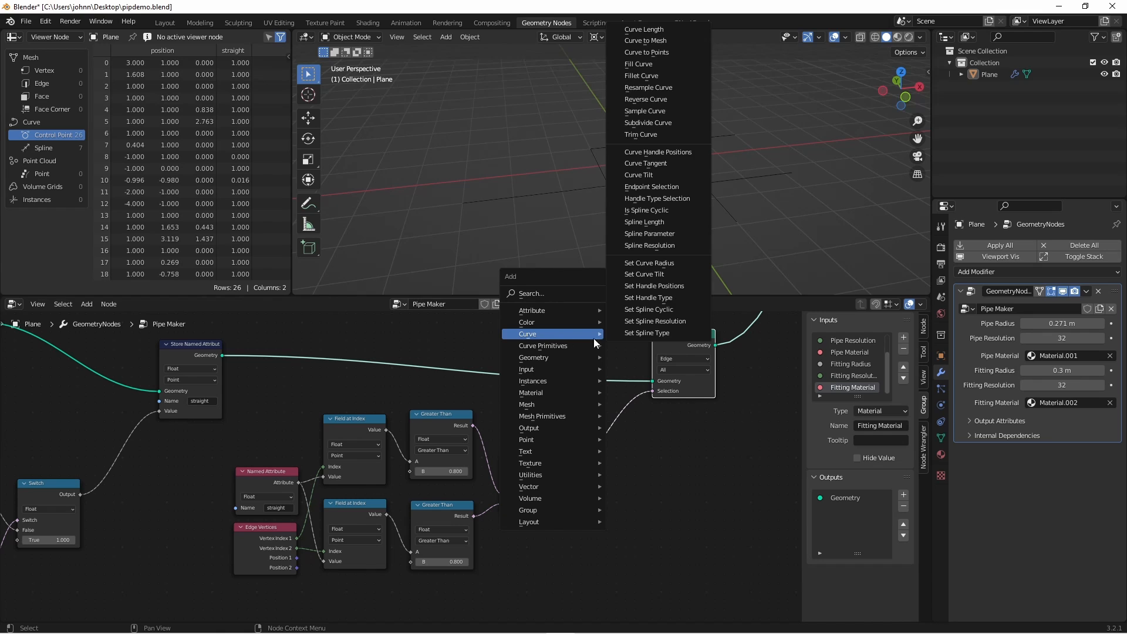
{"action": "left_click", "coordinate": [646, 41]}
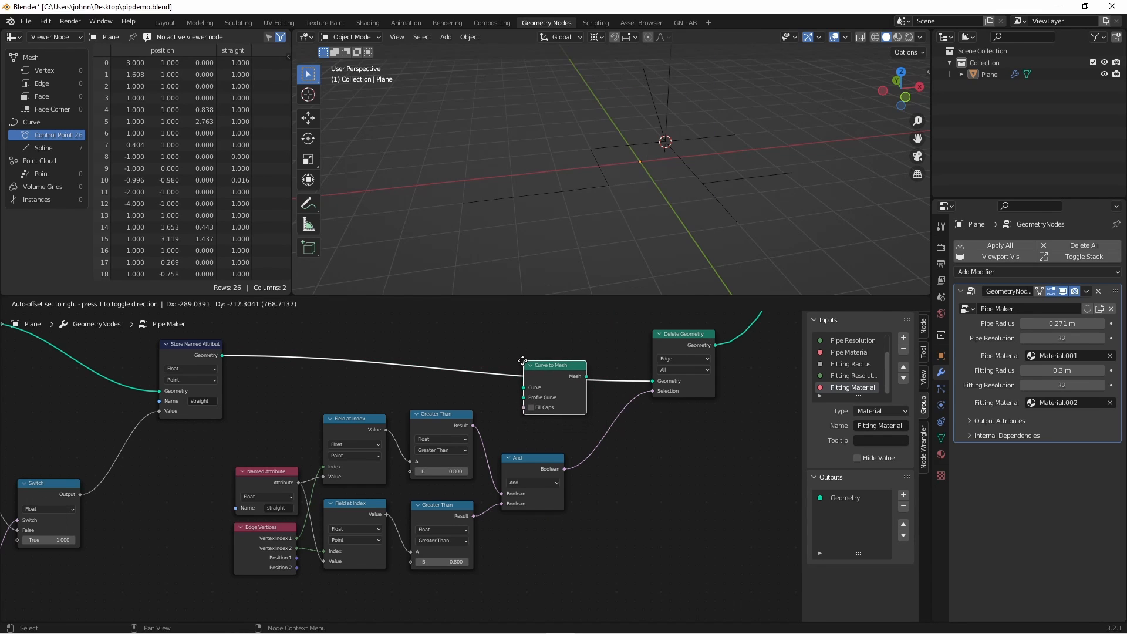
{"action": "left_click", "coordinate": [521, 361]}
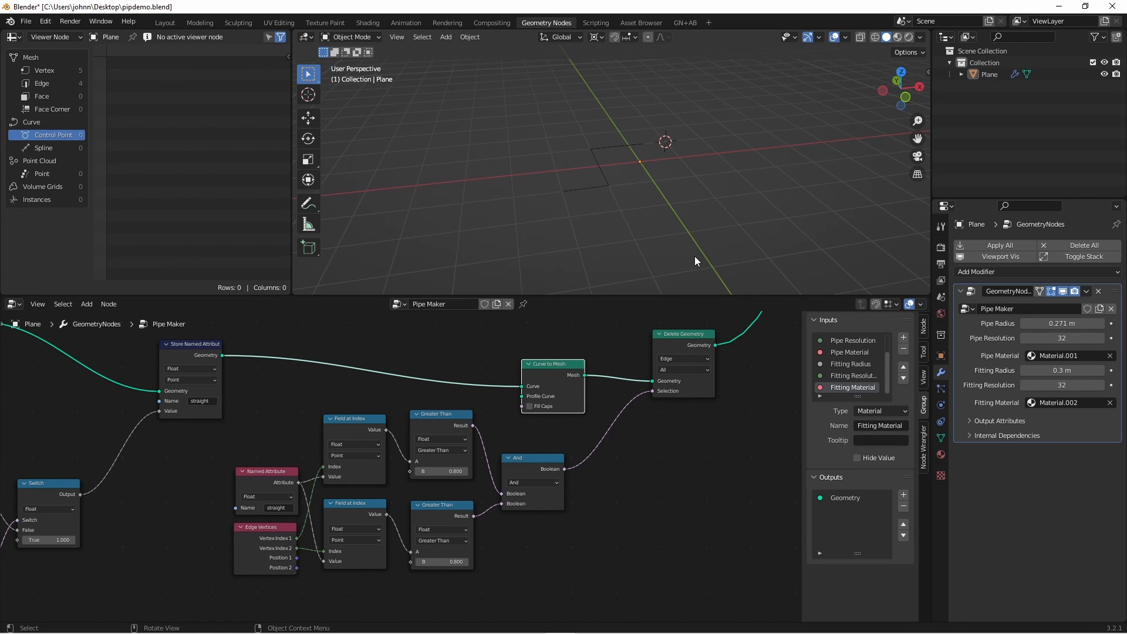
{"action": "key", "text": "KP_7"}
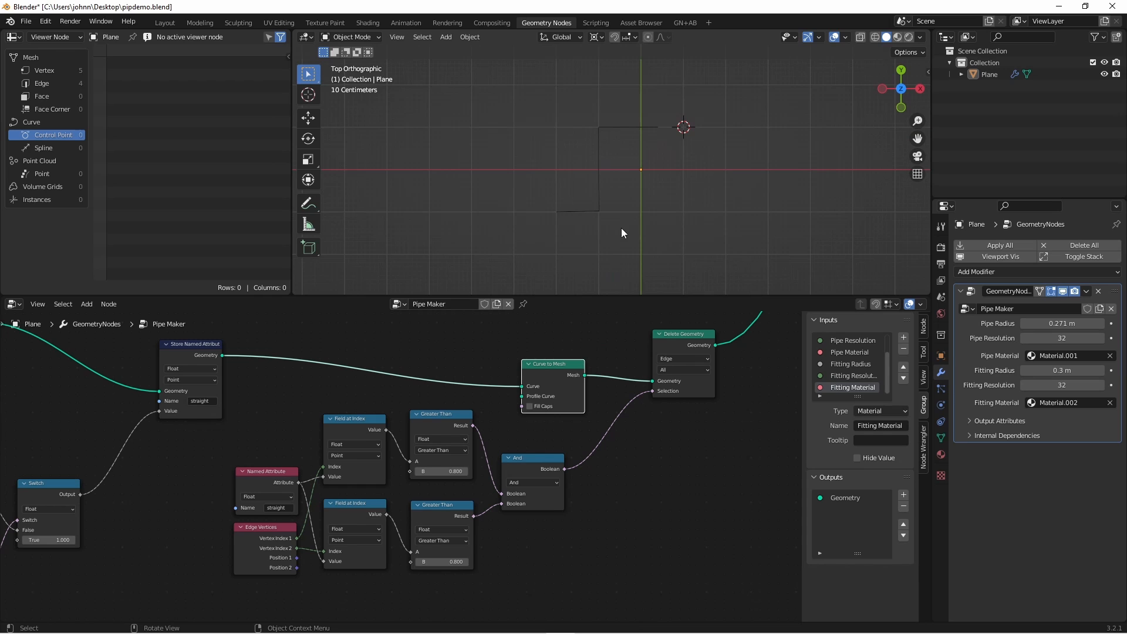
{"action": "middle_click_drag", "start_coordinate": [624, 227], "coordinate": [557, 99]}
{"action": "scroll", "coordinate": [542, 423], "scroll_direction": "down", "scroll_amount": 2}
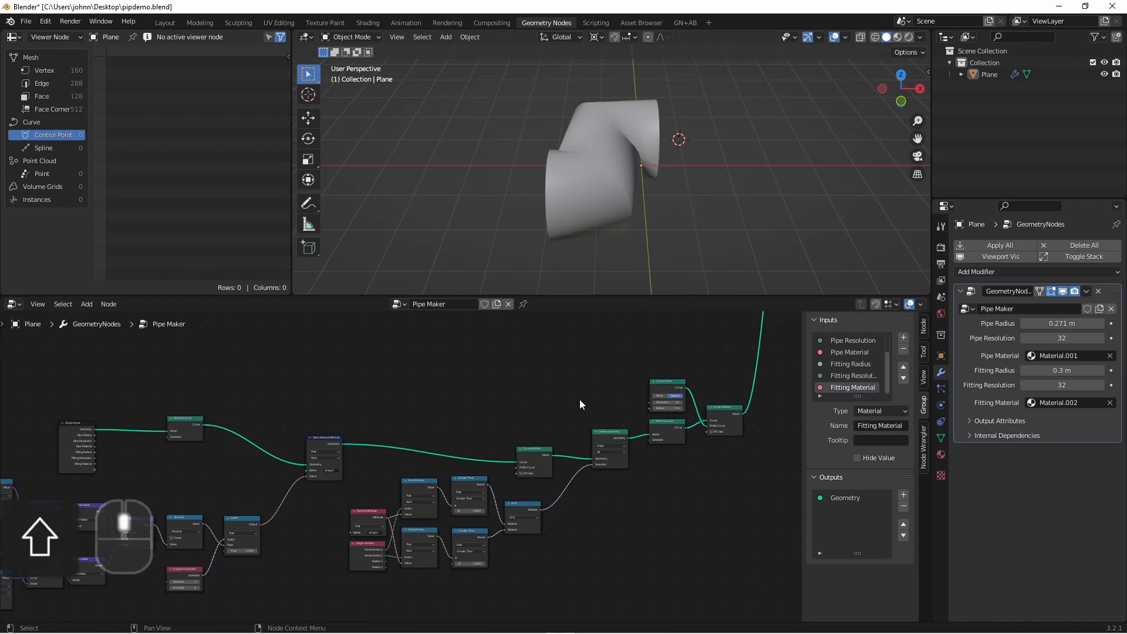
- Feed Fitting Radius and Fitting Resolution from Group Input into the corner Curve Circle and tidy the links with a reroute
{"action": "scroll", "coordinate": [135, 442], "scroll_direction": "up", "scroll_amount": 3}
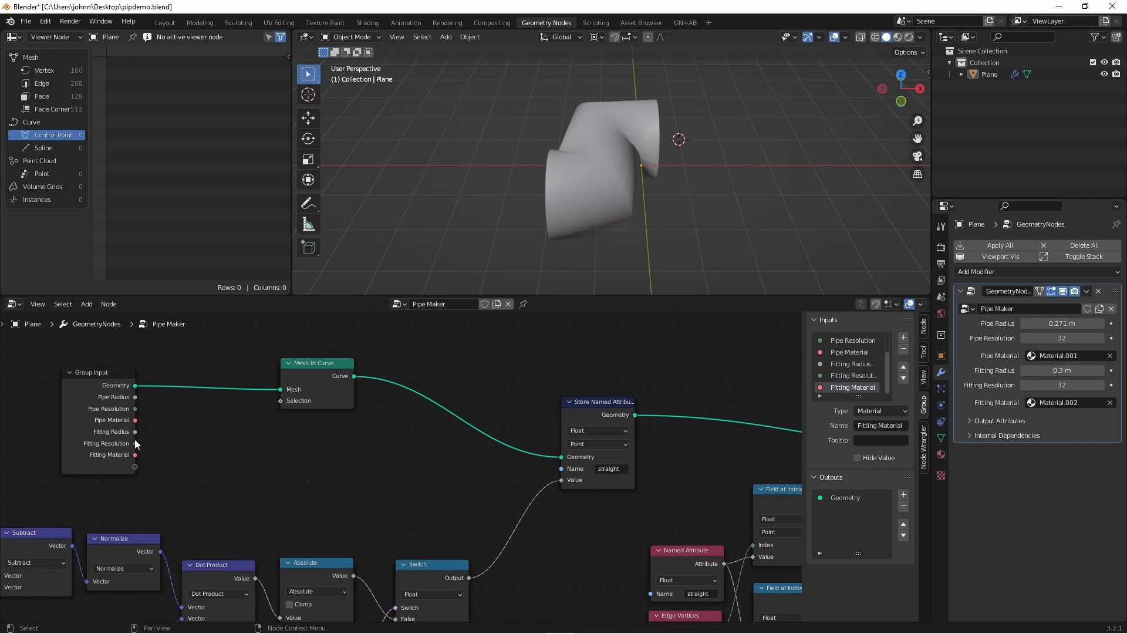
{"action": "left_click_drag", "start_coordinate": [134, 432], "coordinate": [757, 352]}
{"action": "middle_click_drag", "start_coordinate": [176, 381], "coordinate": [751, 411]}
{"action": "left_click_drag", "start_coordinate": [135, 443], "coordinate": [757, 347]}
{"action": "scroll", "coordinate": [522, 405], "scroll_direction": "down", "scroll_amount": 2}
{"action": "right_click_drag", "start_coordinate": [524, 384], "coordinate": [522, 419], "text": "shift"}
- Route the corner geometry into Join Geometry instead of Group Output, and reconnect Set Shade Smooth to Group Output
{"action": "middle_click_drag", "start_coordinate": [748, 404], "coordinate": [573, 420]}
{"action": "scroll", "coordinate": [573, 420], "scroll_direction": "up", "scroll_amount": 3}
{"action": "scroll", "coordinate": [610, 411], "scroll_direction": "down", "scroll_amount": 2}
{"action": "middle_click_drag", "start_coordinate": [617, 329], "coordinate": [601, 424]}
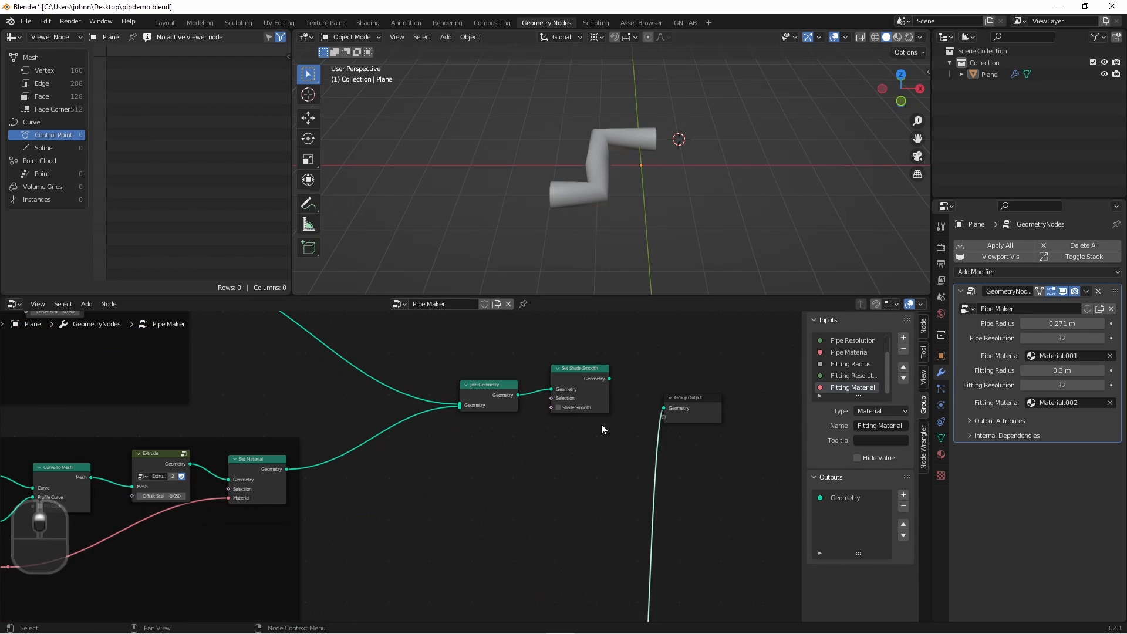
{"action": "left_click_drag", "start_coordinate": [664, 407], "coordinate": [460, 406]}
{"action": "left_click_drag", "start_coordinate": [610, 379], "coordinate": [664, 408]}
{"action": "key", "text": "KP_7"}
{"action": "scroll", "coordinate": [698, 201], "scroll_direction": "up", "scroll_amount": 4}
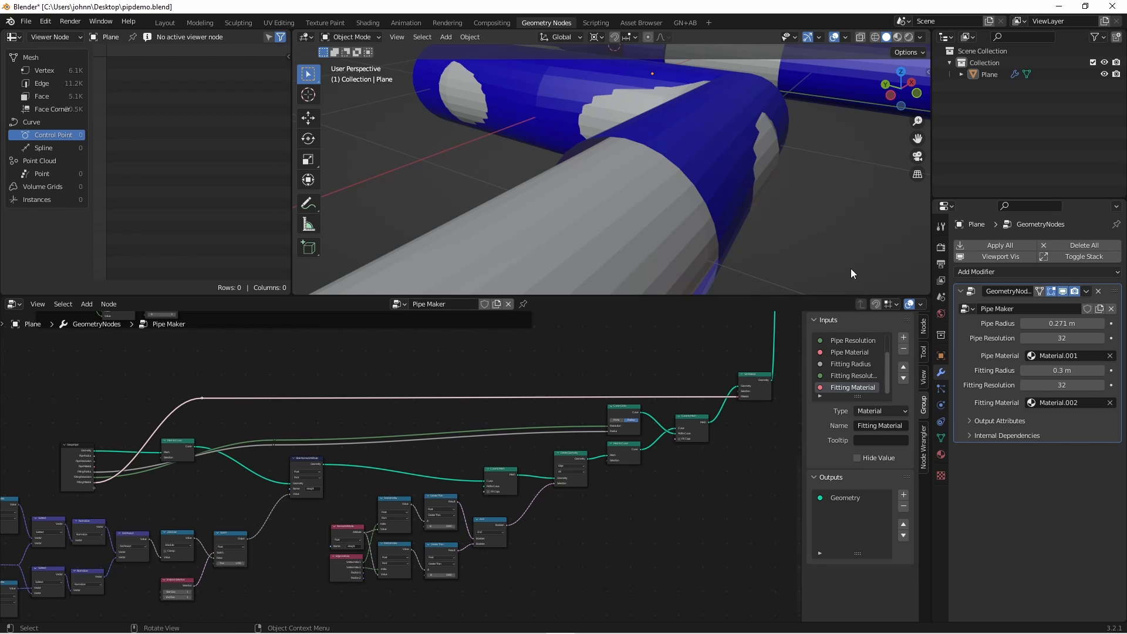
- Copy the Poly Fillet Curve node from Pipe Setup and insert it between the corner Mesh to Curve and Curve to Mesh nodes
{"action": "key", "text": "grave"}
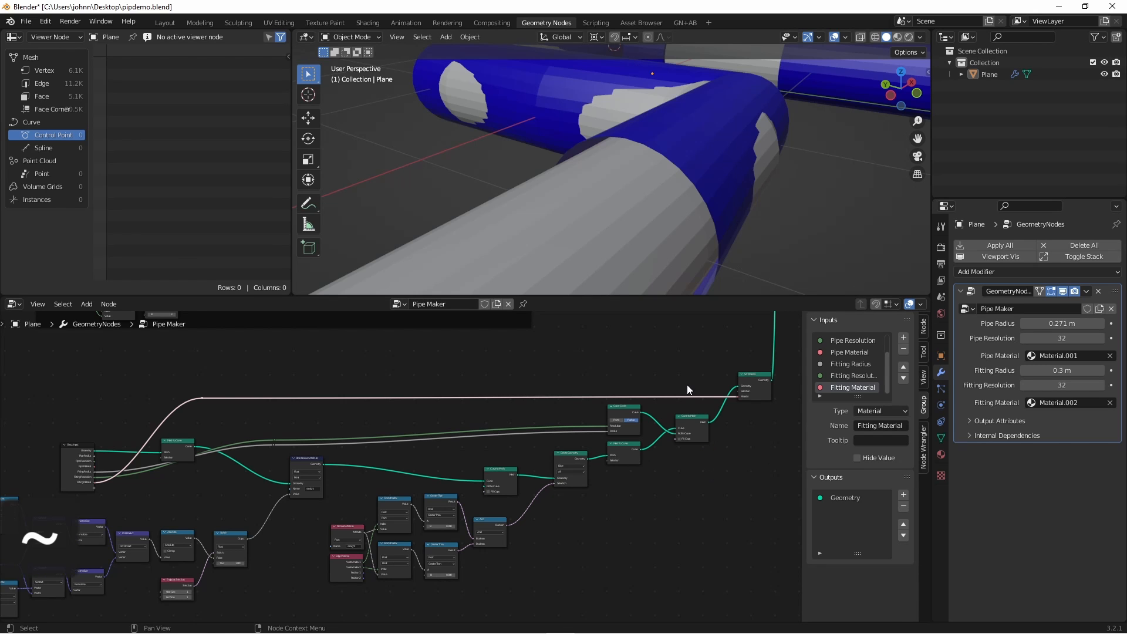
{"action": "scroll", "coordinate": [674, 390], "scroll_direction": "down", "scroll_amount": 1}
{"action": "left_click", "coordinate": [374, 376]}
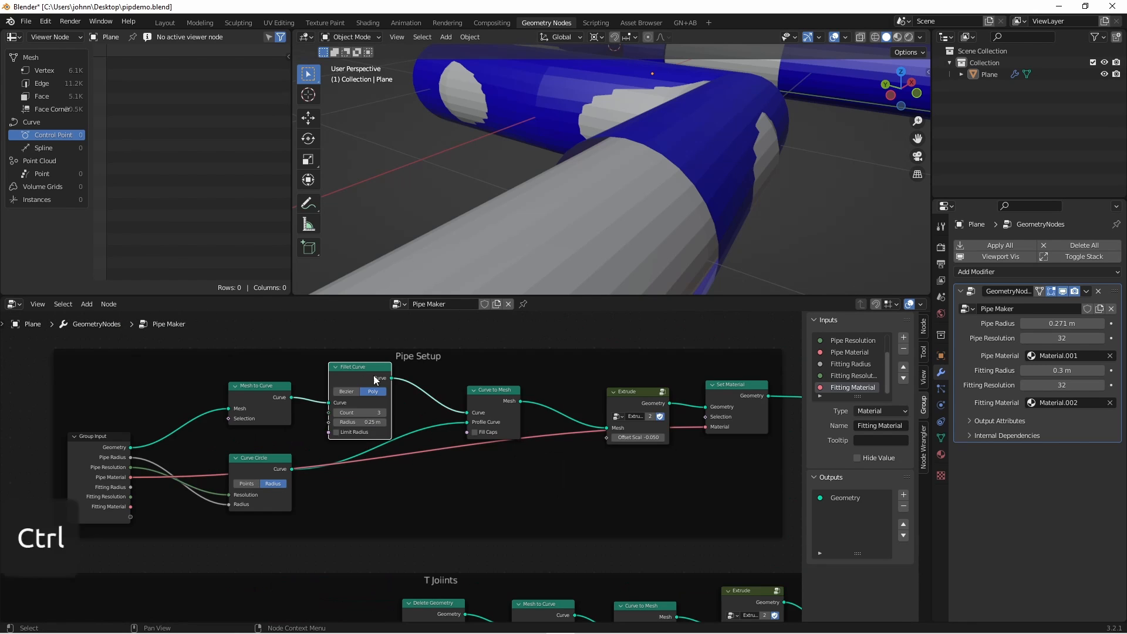
{"action": "key", "text": "shift+a"}
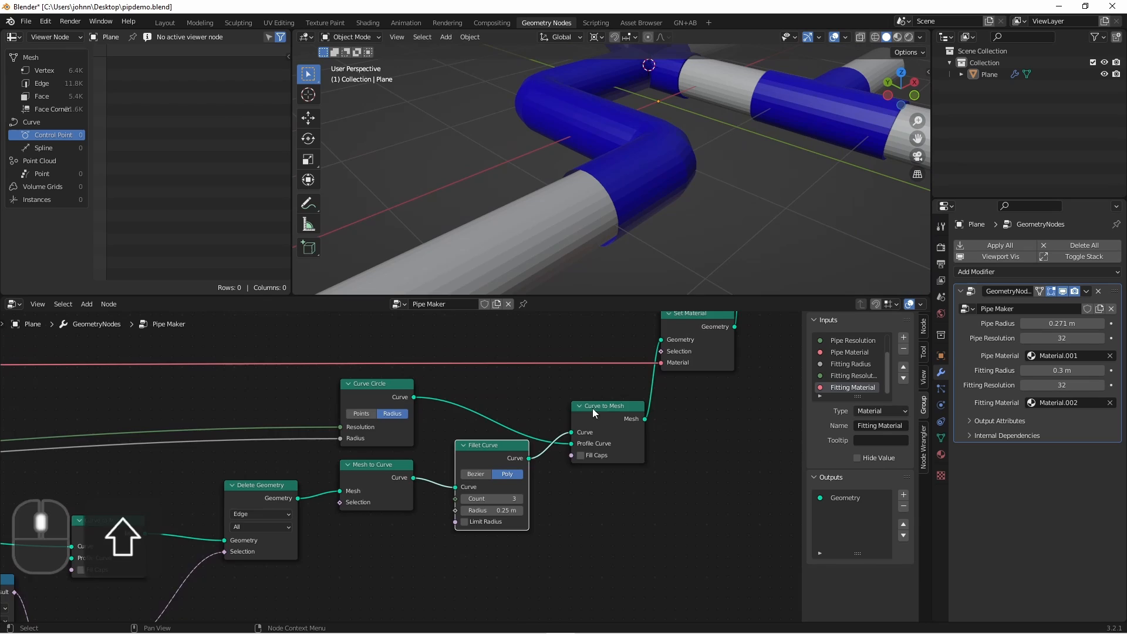
- Insert the Extrude group between the corner Curve to Mesh and Set Material nodes, and check the thickened fittings
{"action": "middle_click_drag", "start_coordinate": [593, 408], "coordinate": [646, 455]}
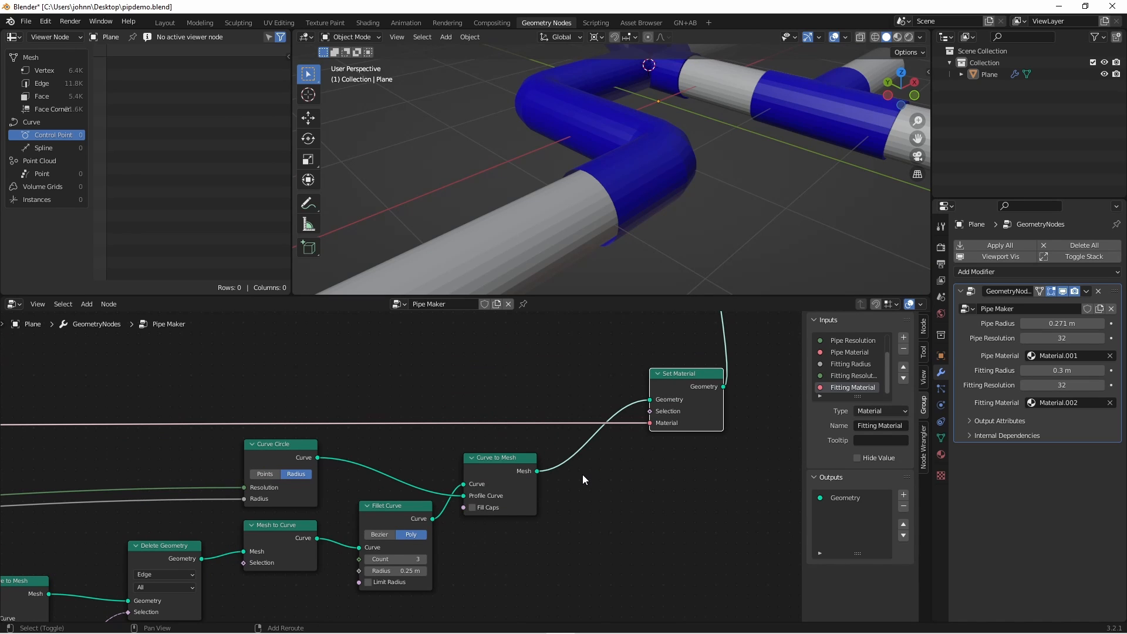
{"action": "key", "text": "shift+a"}
{"action": "left_click", "coordinate": [610, 488]}
{"action": "left_click", "coordinate": [615, 472]}
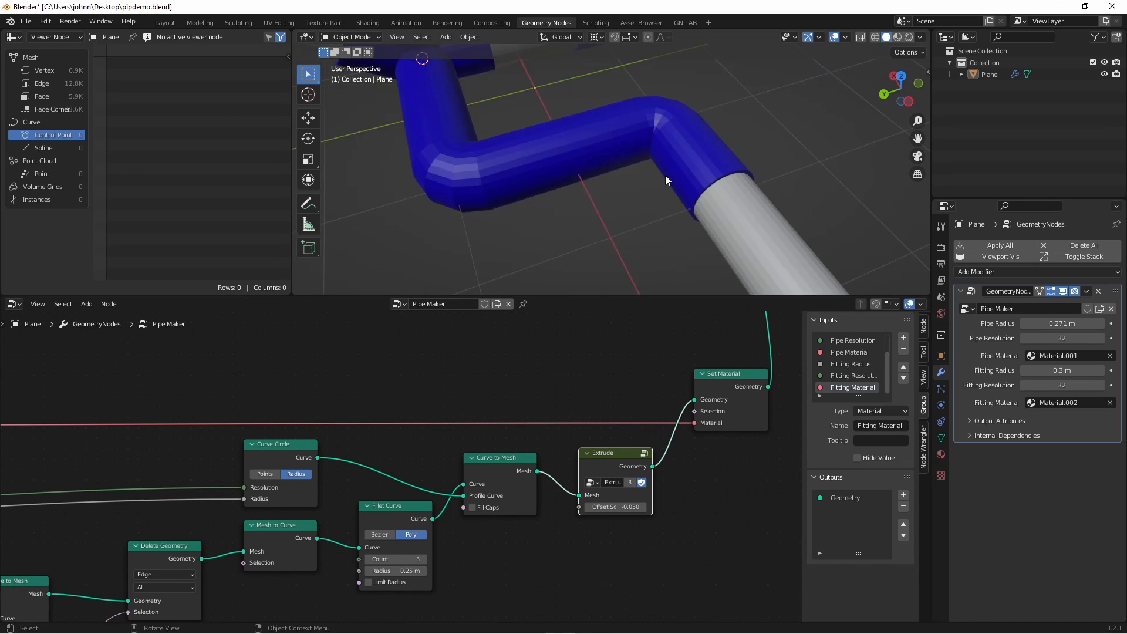
{"action": "middle_click_drag", "start_coordinate": [664, 175], "coordinate": [661, 216]}
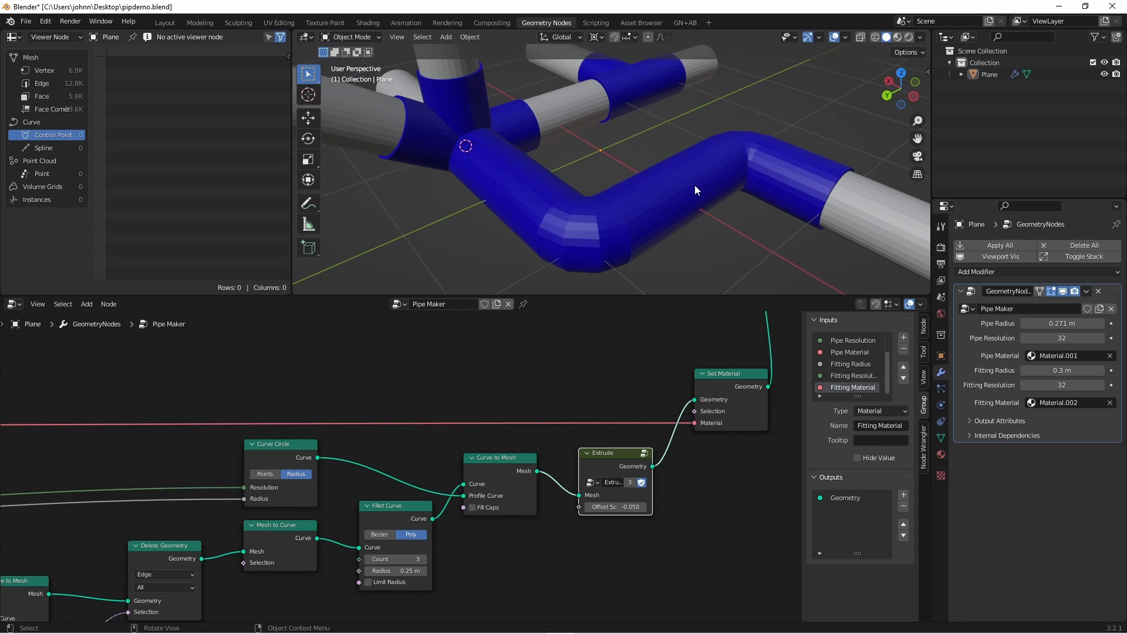
- In Edit Mode, from a top wireframe view, add a loop cut to the Plane's edge between the two corner bends
{"action": "key", "text": "grave"}
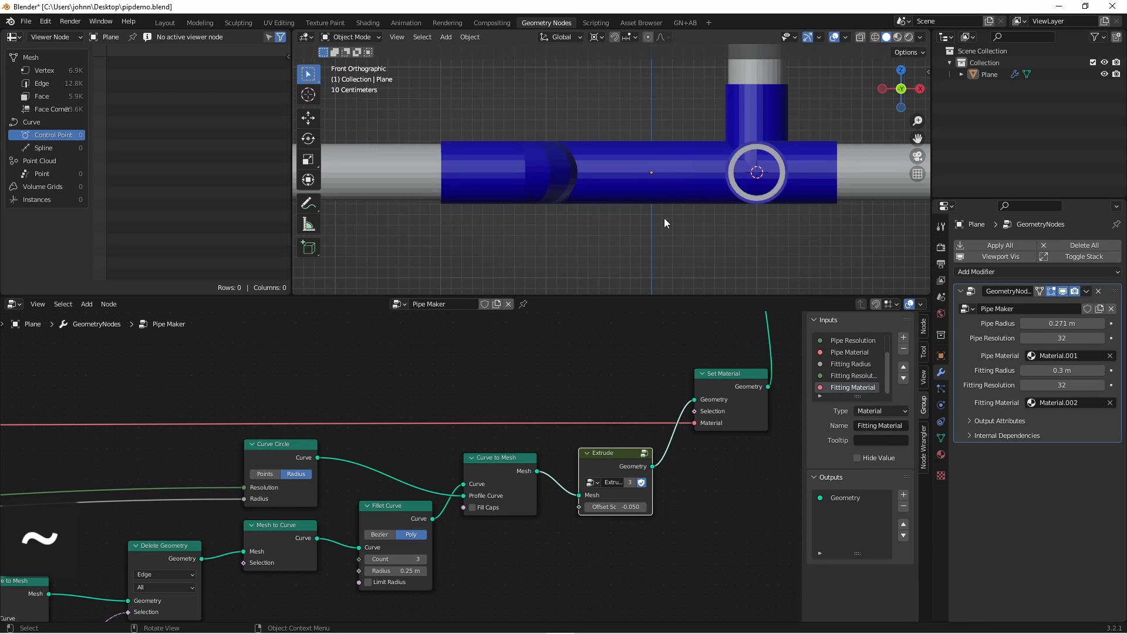
{"action": "key", "text": "grave"}
{"action": "key", "text": "Tab"}
{"action": "key", "text": "z"}
{"action": "middle_click_drag", "start_coordinate": [611, 141], "coordinate": [623, 178], "text": "shift"}
{"action": "key", "text": "a"}
{"action": "middle_click_drag", "start_coordinate": [717, 183], "coordinate": [646, 161], "text": "shift"}
{"action": "key", "text": "g"}
{"action": "right_click", "coordinate": [642, 168]}
{"action": "key", "text": "grave"}
{"action": "left_click", "coordinate": [650, 162]}
{"action": "key", "text": "ctrl+r"}
{"action": "left_click", "coordinate": [650, 177]}
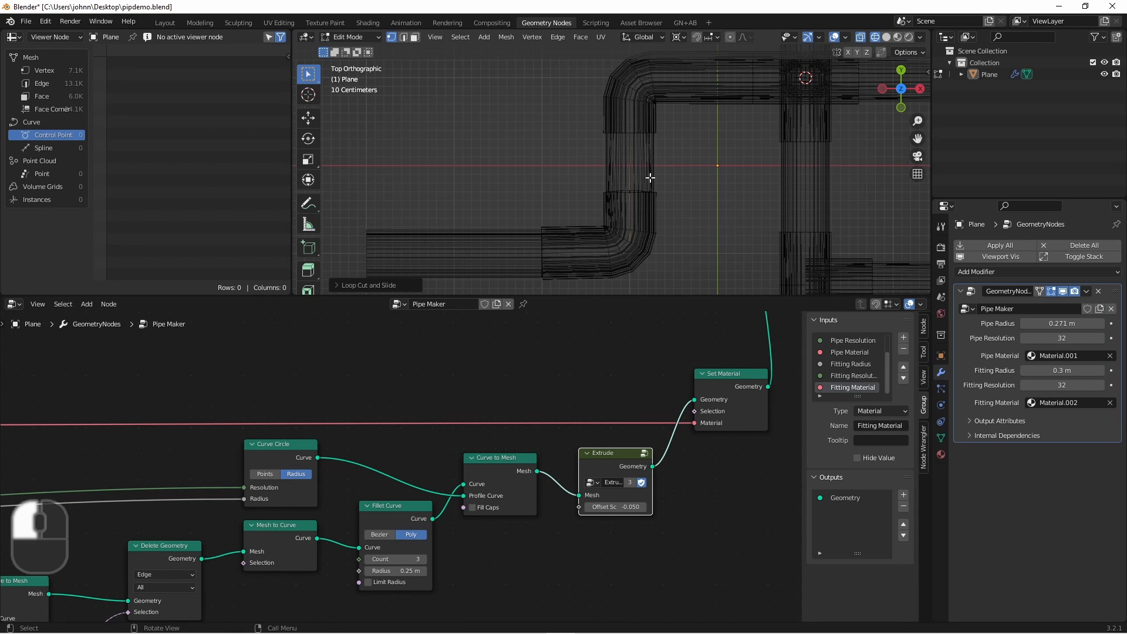
{"action": "key", "text": "Tab"}
{"action": "middle_click_drag", "start_coordinate": [576, 205], "coordinate": [617, 171]}
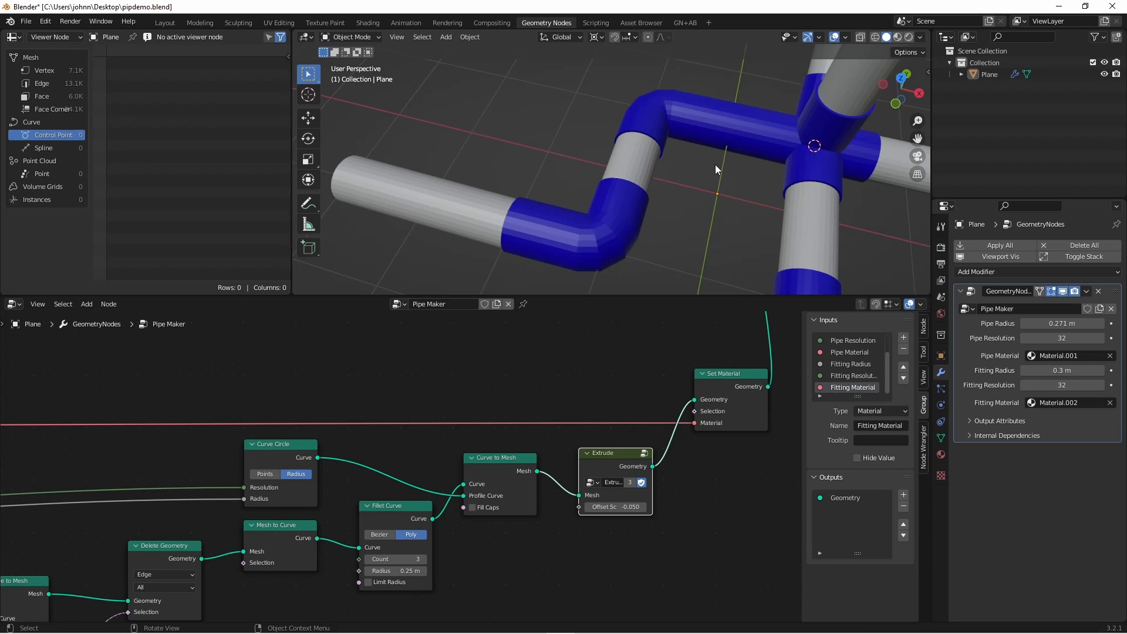
- Add another cut in Edit Mode to the edge between the corner bend and the multi-way joint
{"action": "scroll", "coordinate": [715, 165], "scroll_direction": "down", "scroll_amount": 2}
{"action": "key", "text": "Tab"}
{"action": "key", "text": "Tab"}
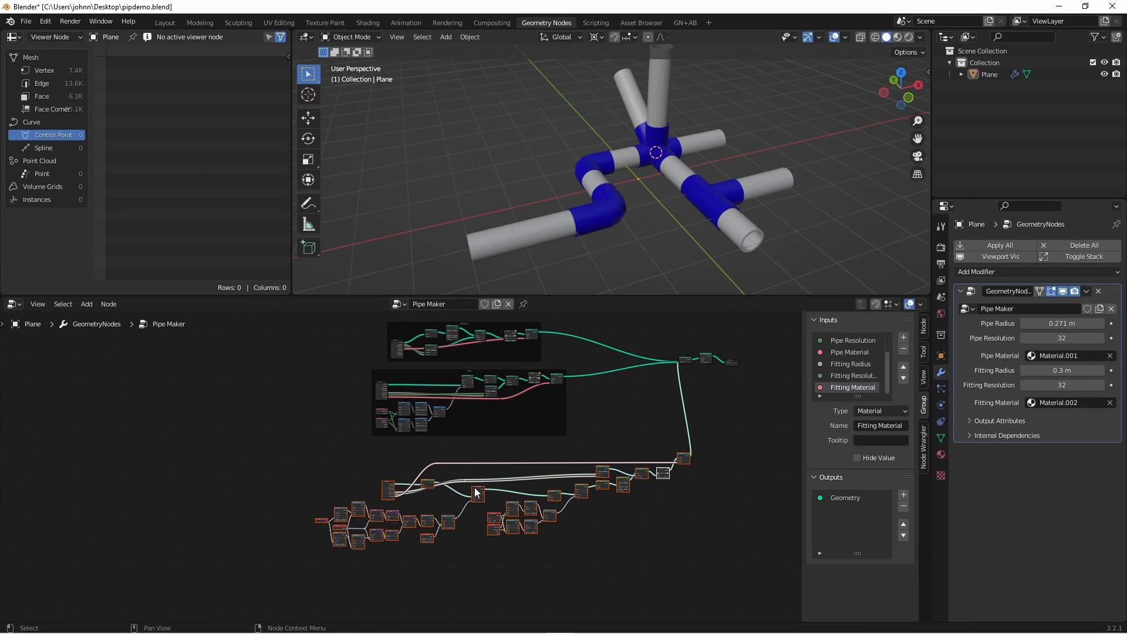
- Enclose the selected corner nodes in a frame and give the frame a label
{"action": "key", "text": "ctrl+j"}
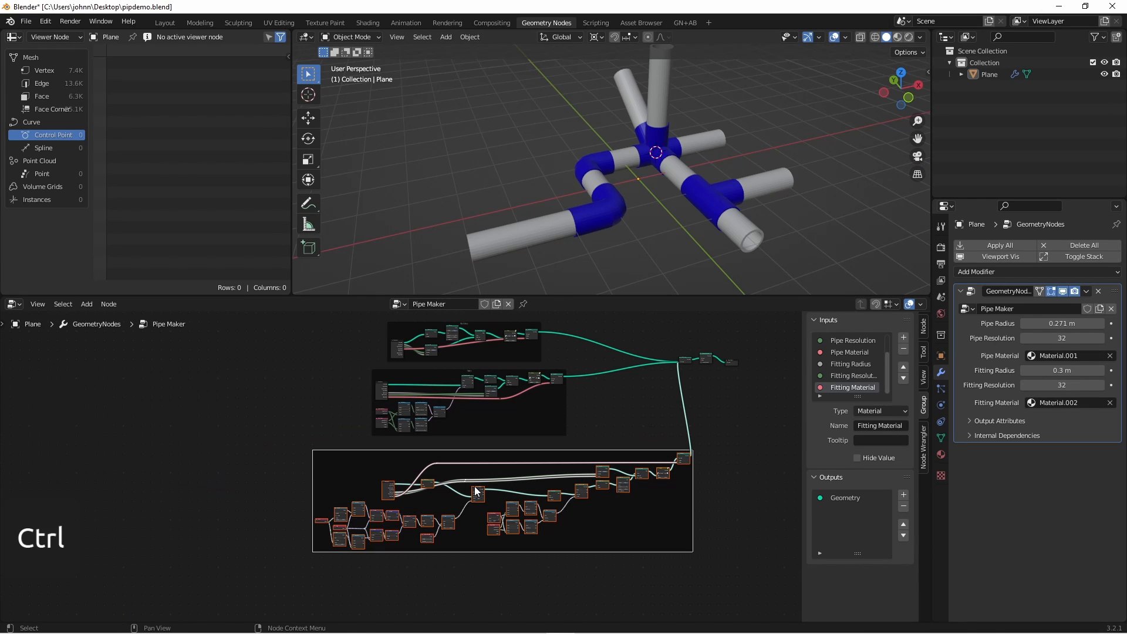
{"action": "key", "text": "F2"}
{"action": "type", "text": "Corners"}
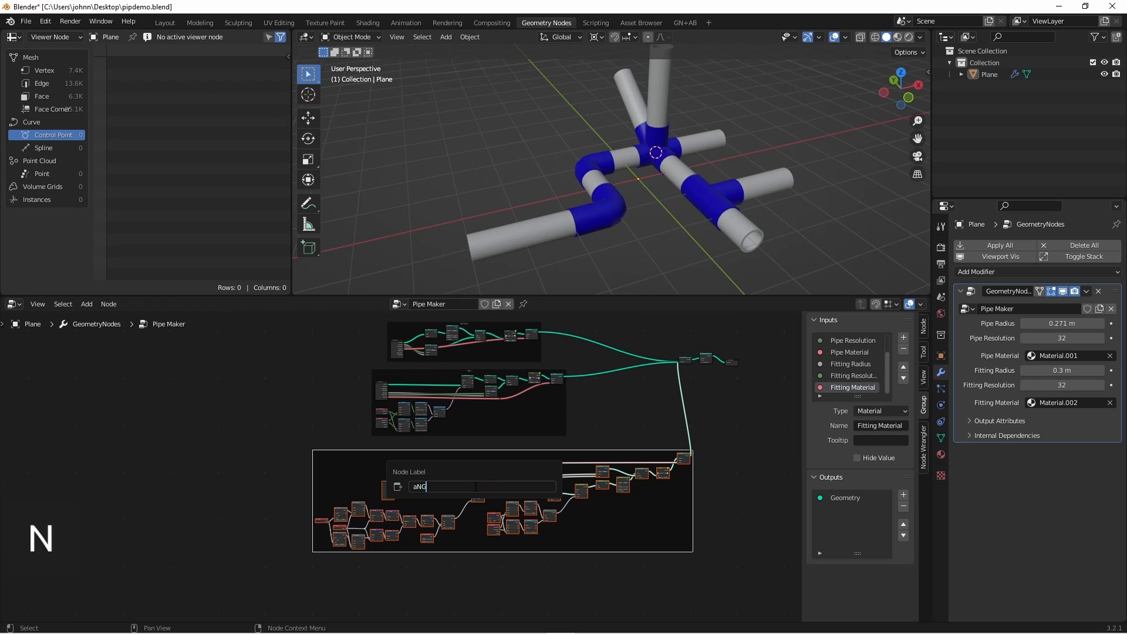
{"action": "key", "text": "Return"}
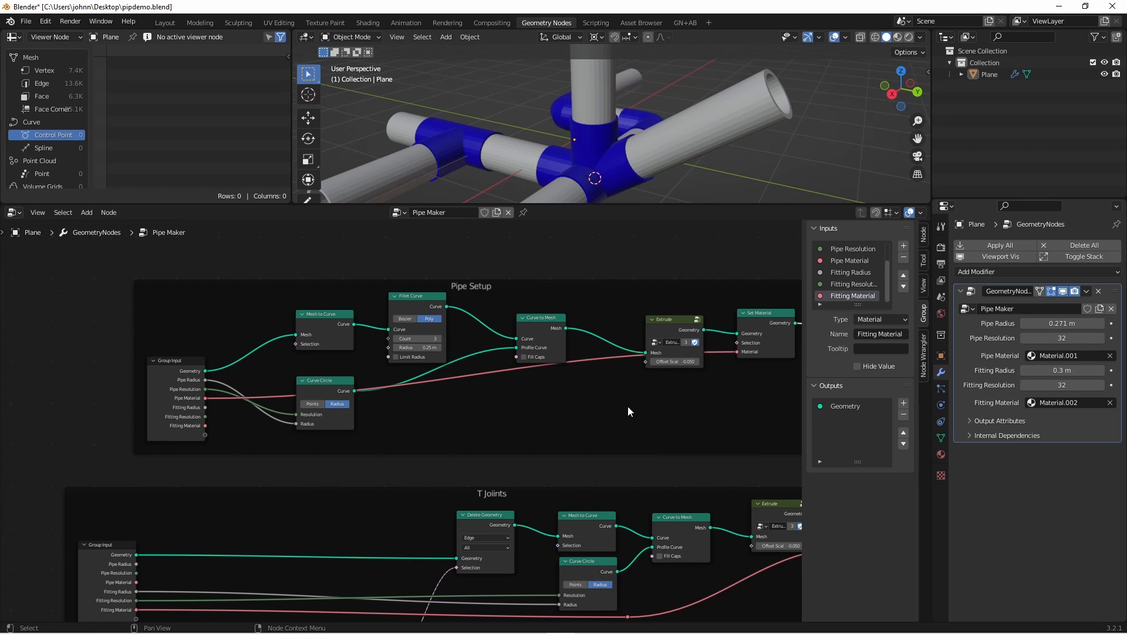
{"action": "middle_click_drag", "start_coordinate": [596, 520], "coordinate": [482, 322], "text": "shift"}
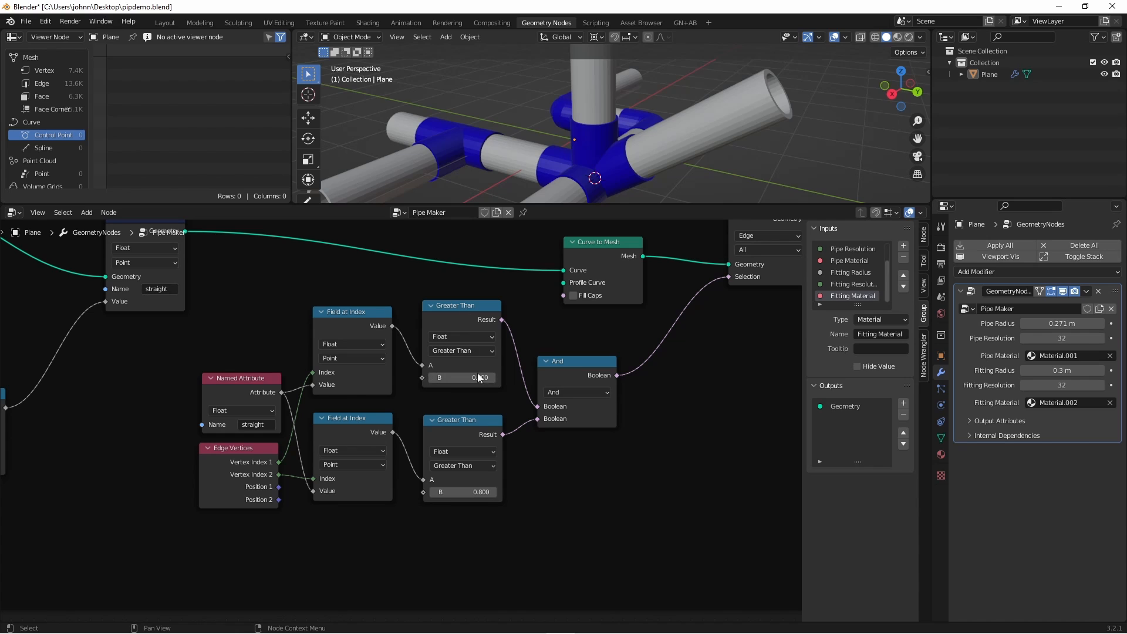
{"action": "scroll", "coordinate": [489, 478], "scroll_direction": "down", "scroll_amount": 3}
{"action": "middle_click_drag", "start_coordinate": [341, 372], "coordinate": [570, 393], "text": "shift"}
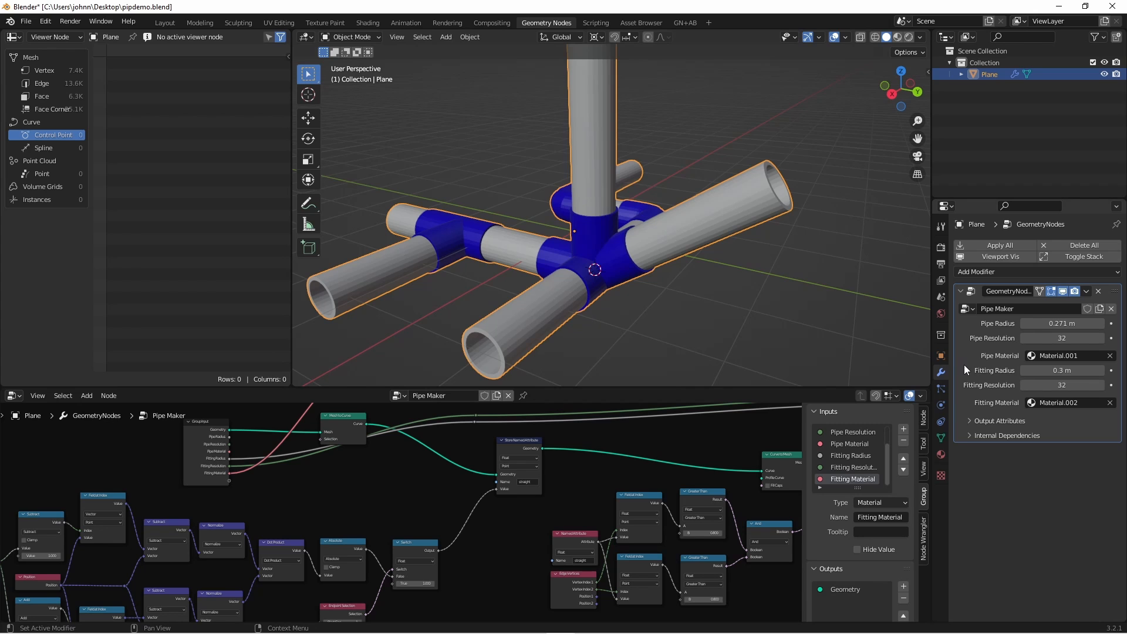
- Try applying the geometry nodes modifier to the Plane and inspect the resulting mesh in Edit Mode
{"action": "key", "text": "ctrl+a"}
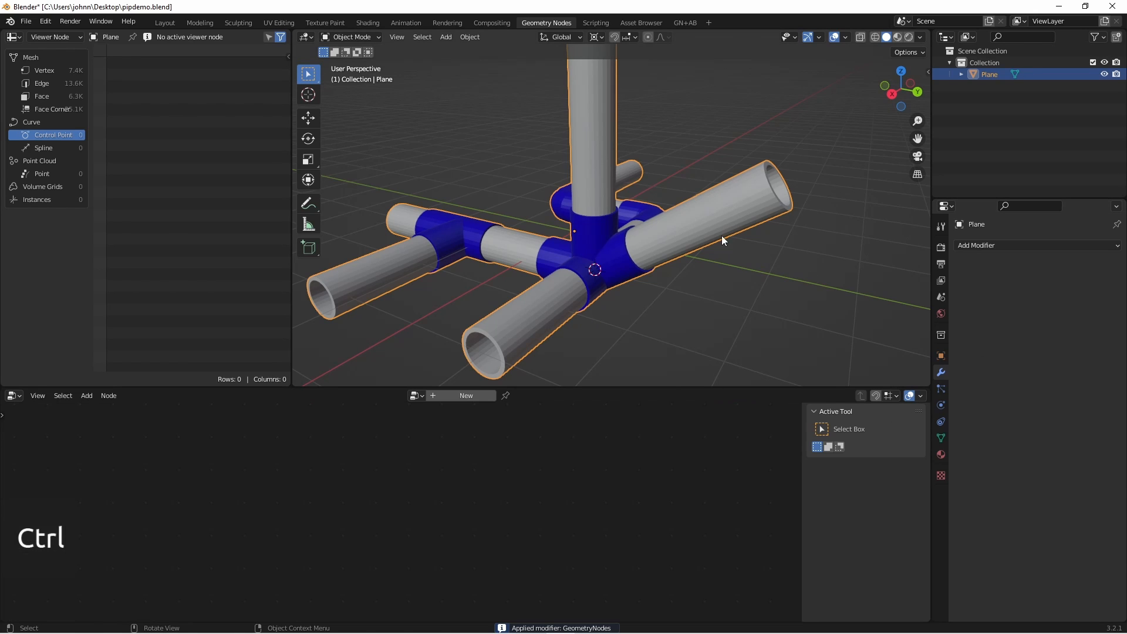
{"action": "key", "text": "Tab"}
{"action": "middle_click_drag", "start_coordinate": [808, 229], "coordinate": [754, 244]}
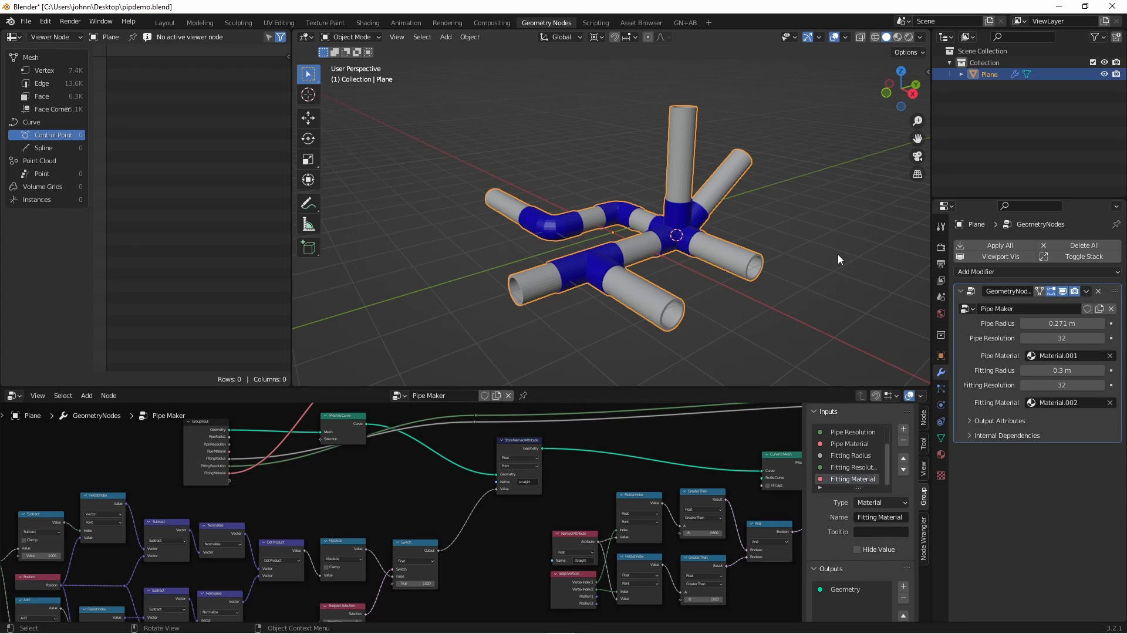